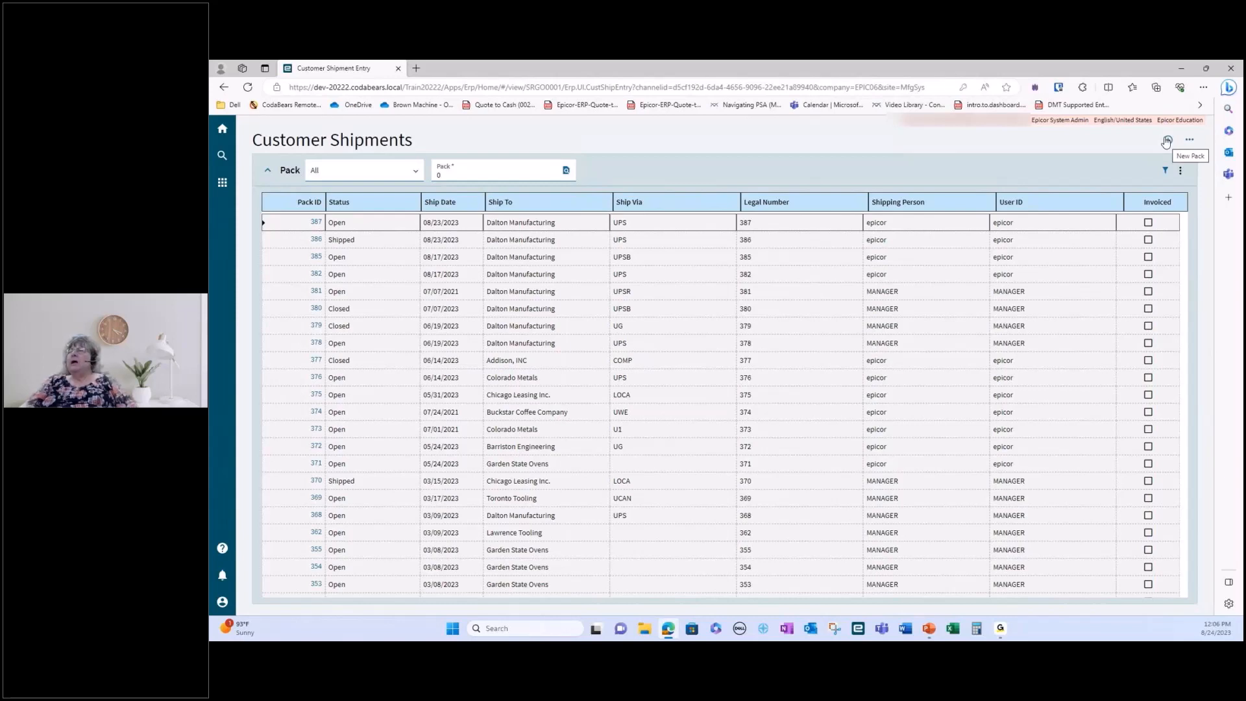
# Create a new customer shipment pack and try to assign a sales order by entering its order number
pyautogui.click(1166, 142)
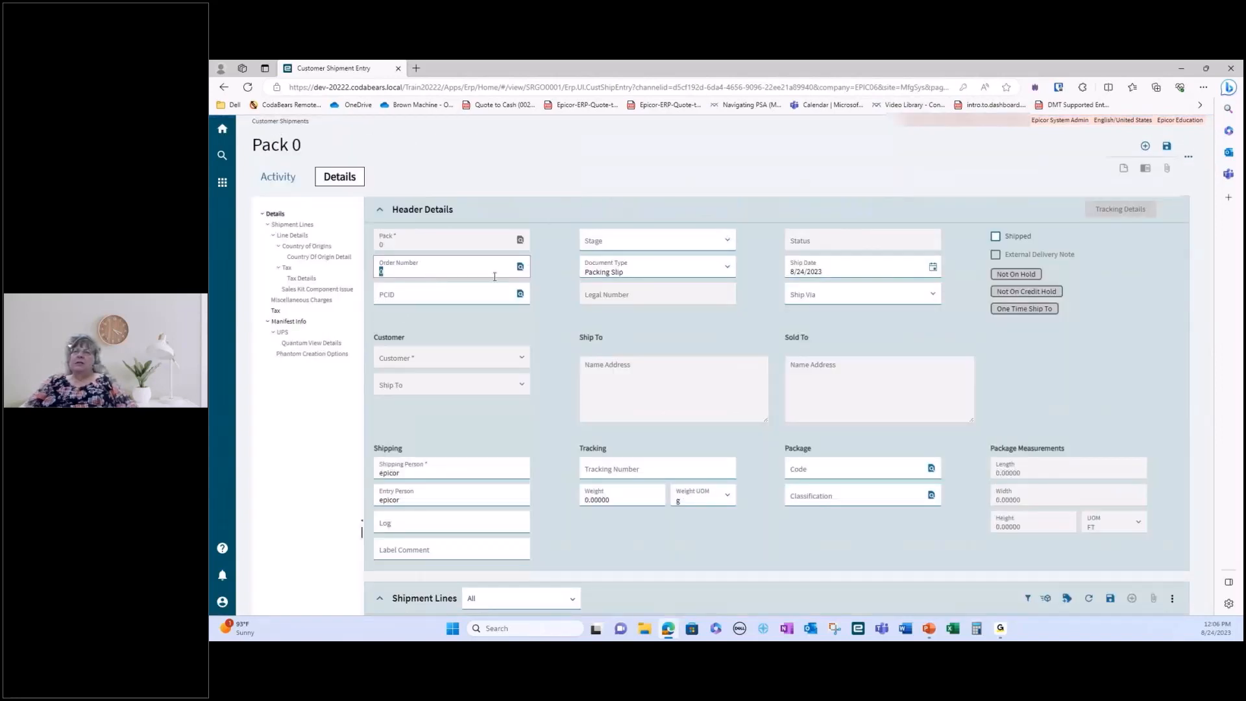
pyautogui.write('5')
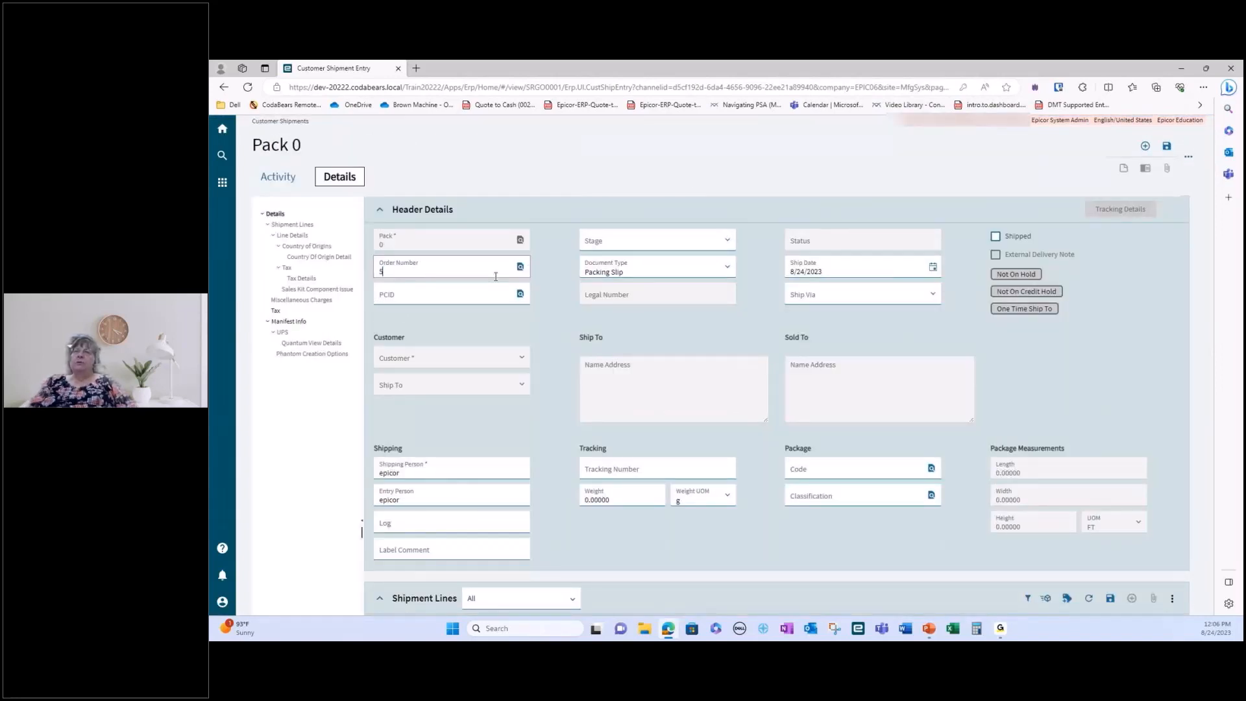
pyautogui.write('373')
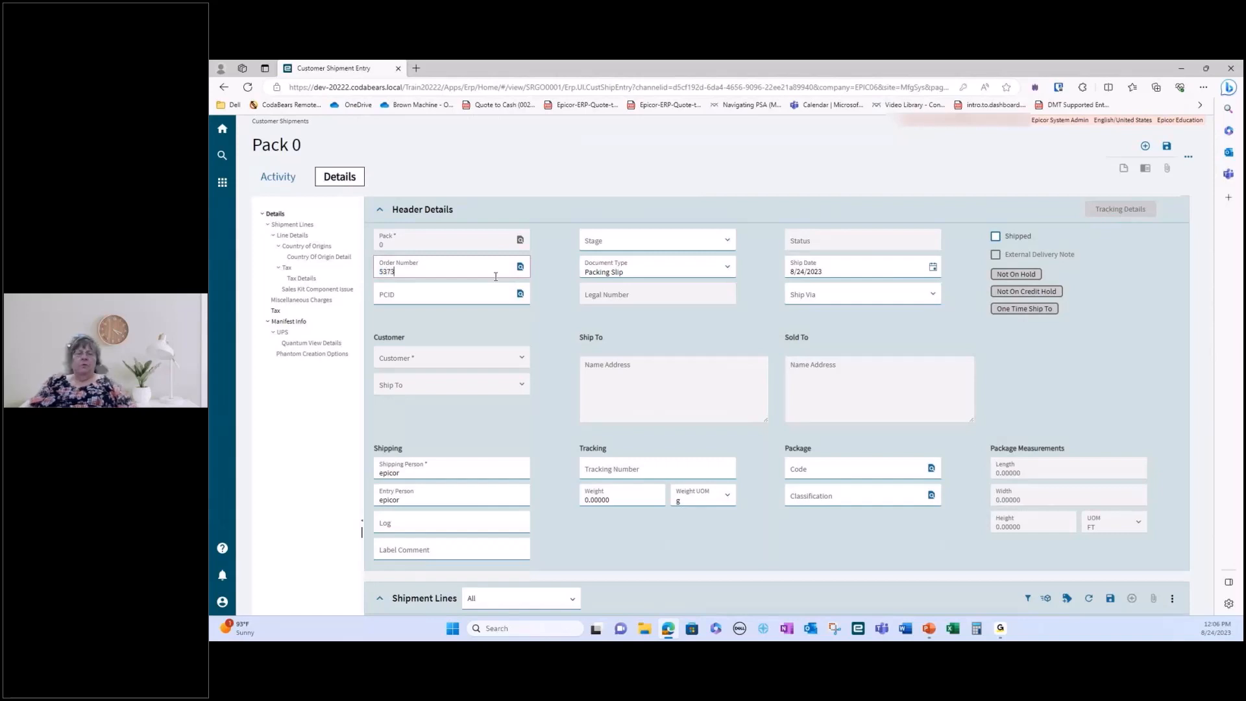
pyautogui.press('Tab')
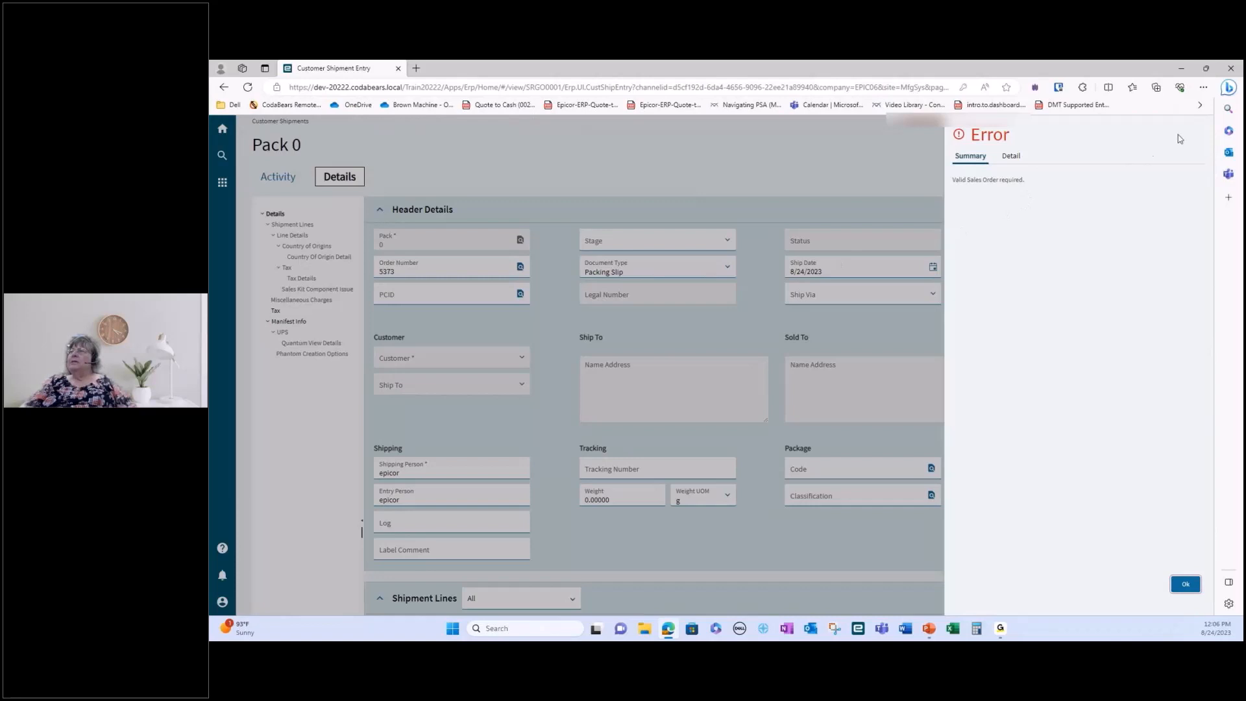
pyautogui.click(399, 274)
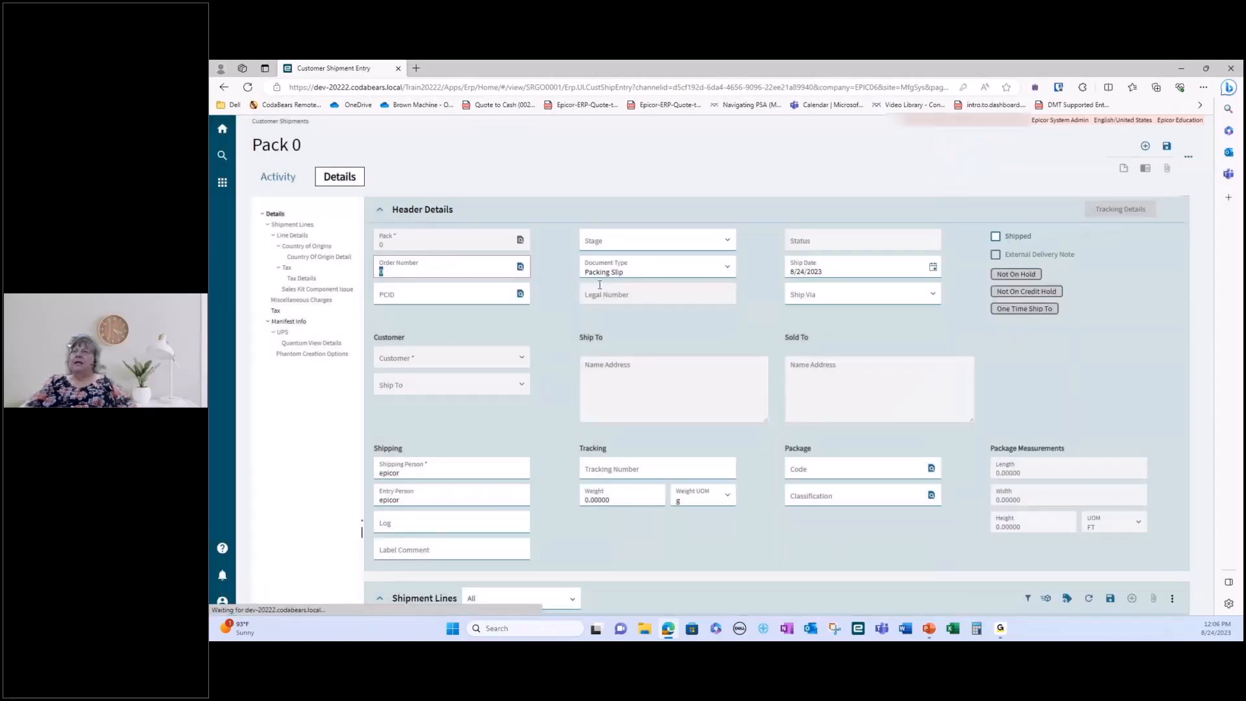
# Search all sales orders and assign the Dalton order dated 06/28/2023 that has a PO number to the pack
pyautogui.click(521, 268)
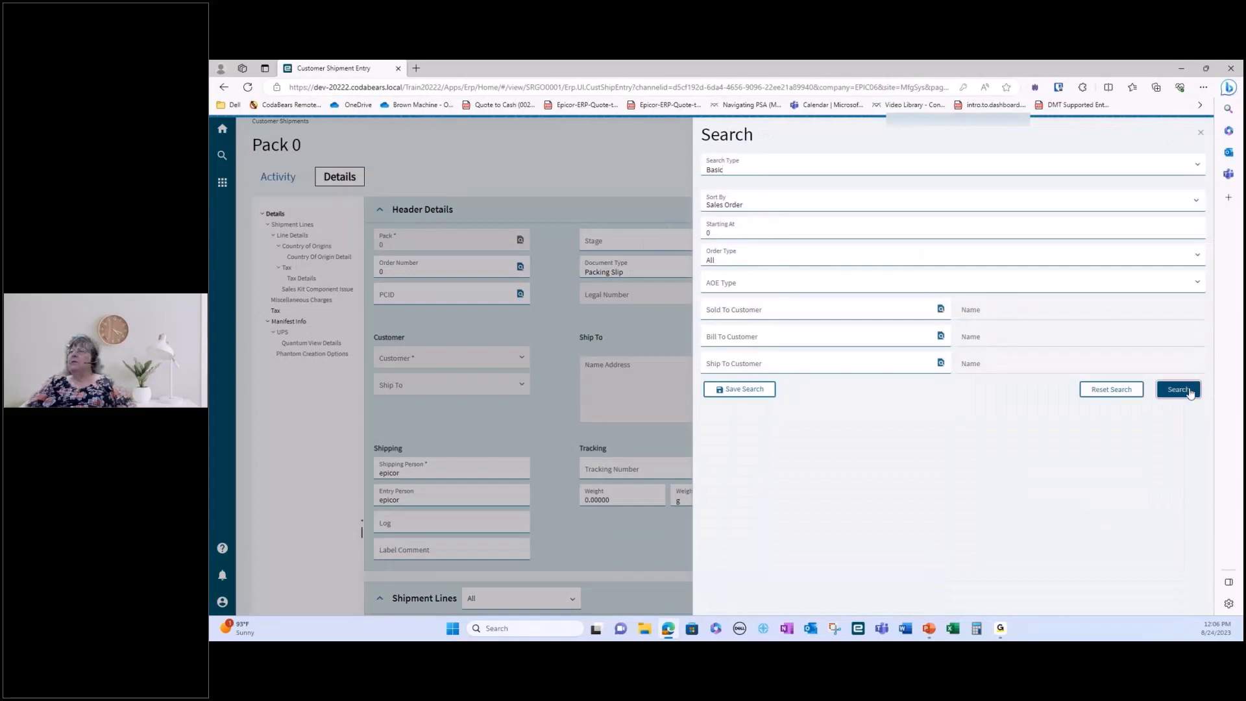
pyautogui.click(1178, 390)
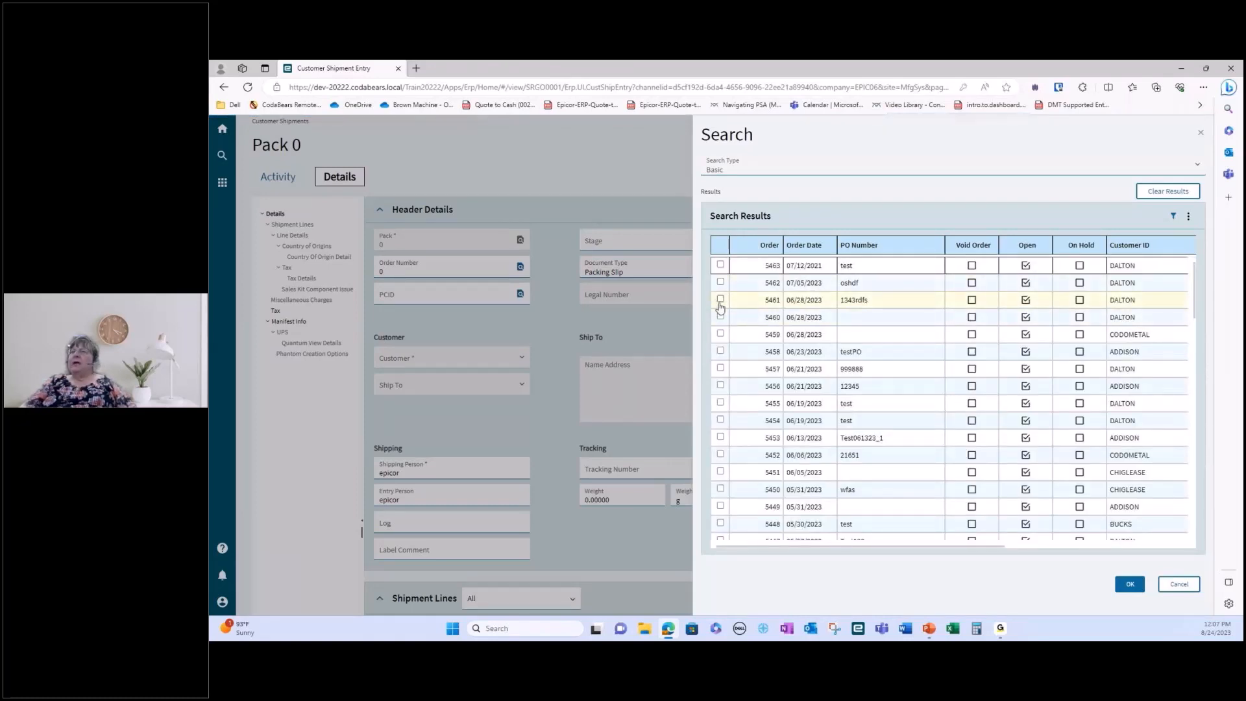
pyautogui.click(720, 300)
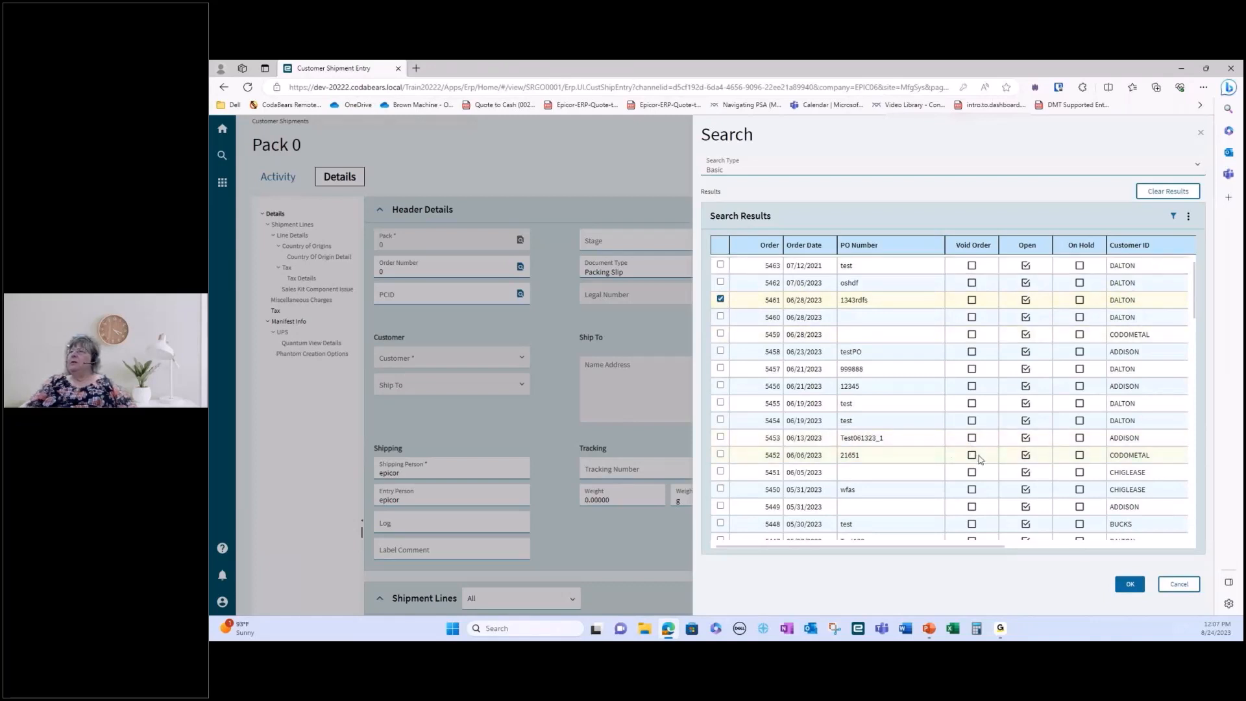
pyautogui.scroll(-5, 981, 459)
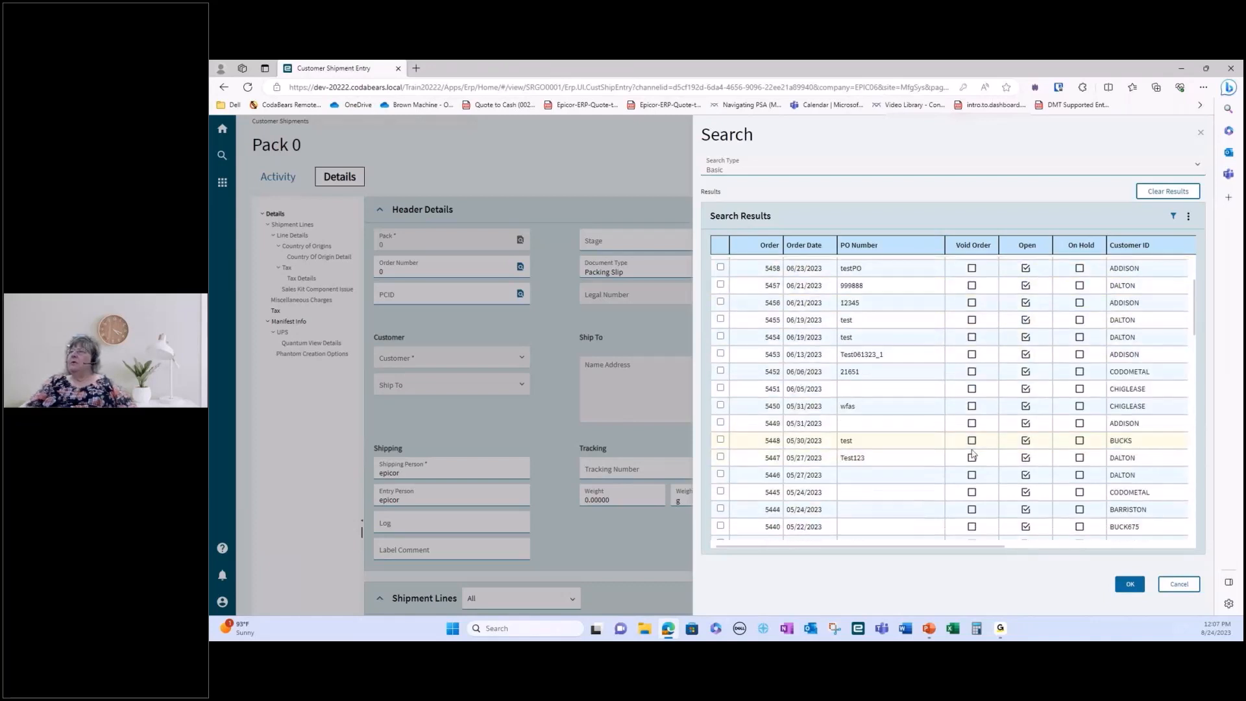
pyautogui.click(1130, 584)
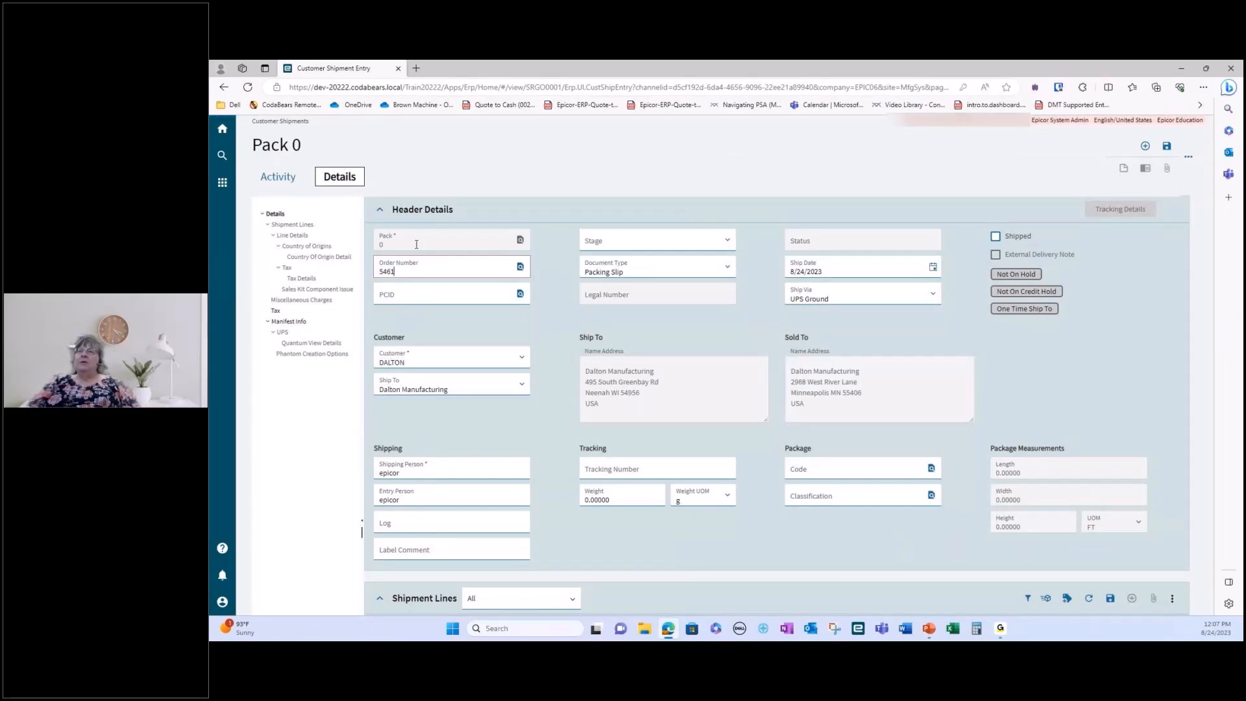
# Review the choices for the pack's PCID, Stage, Document Type and Ship Date without changing them
pyautogui.click(521, 294)
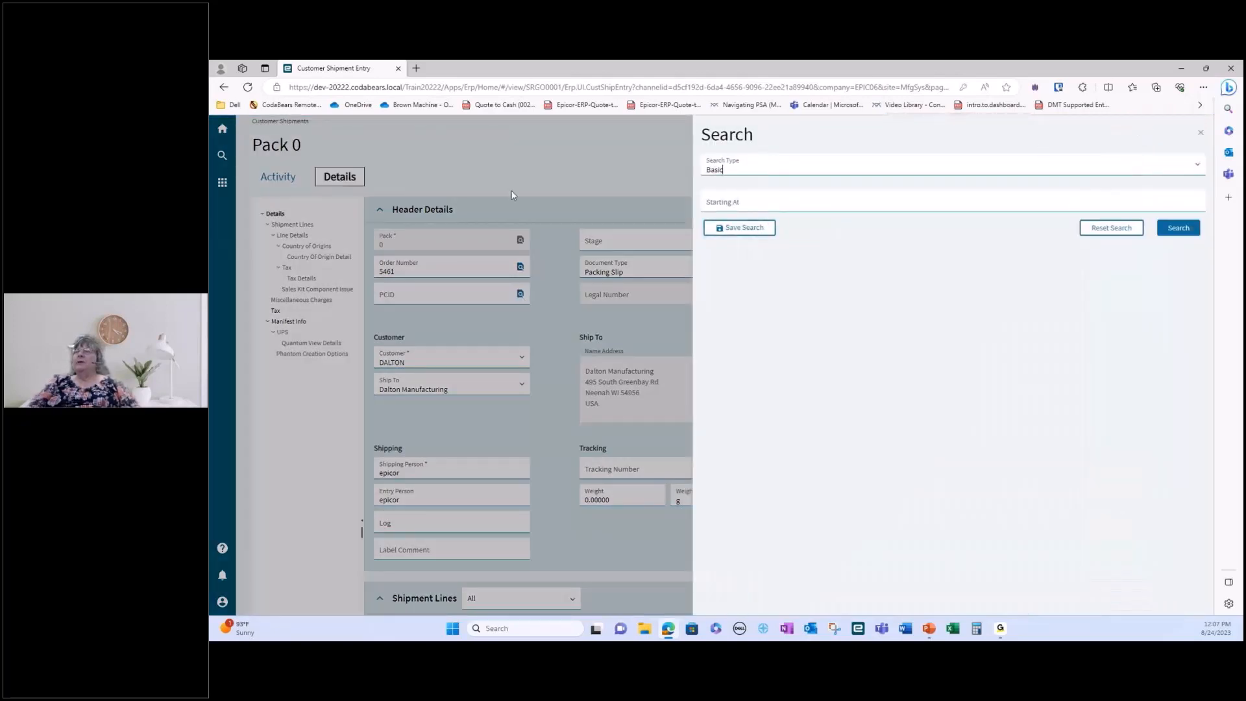
pyautogui.click(559, 162)
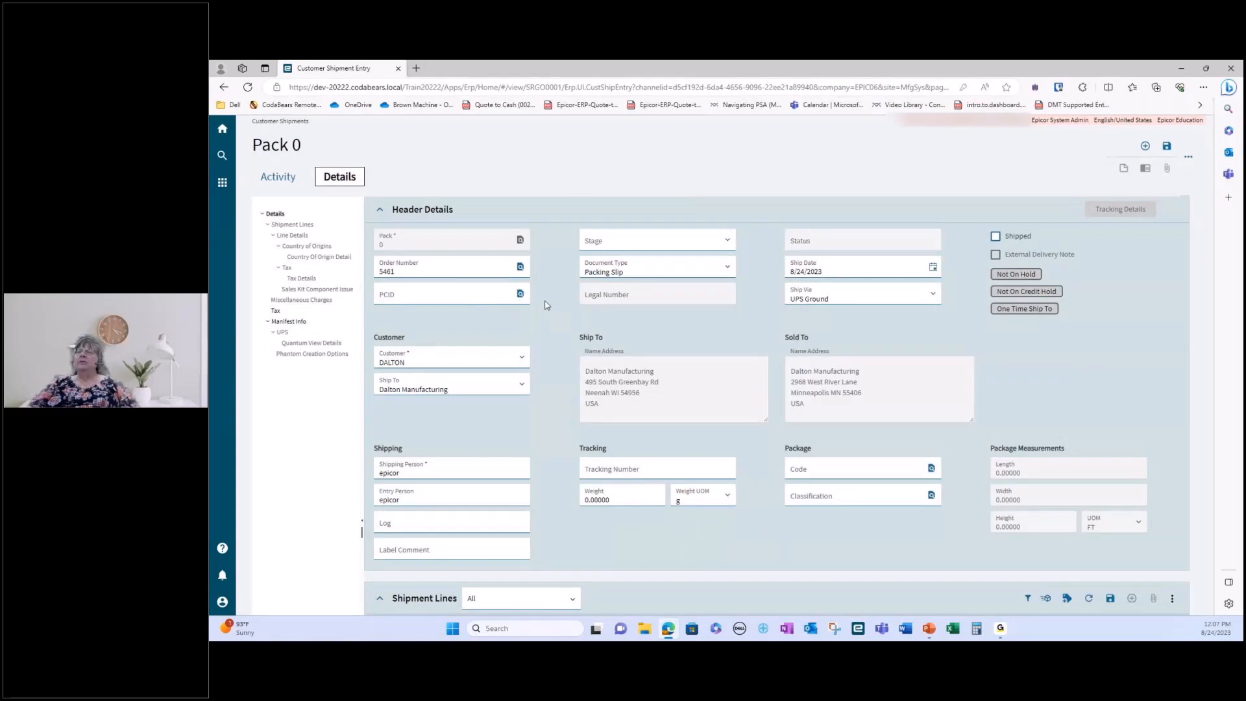
pyautogui.click(727, 243)
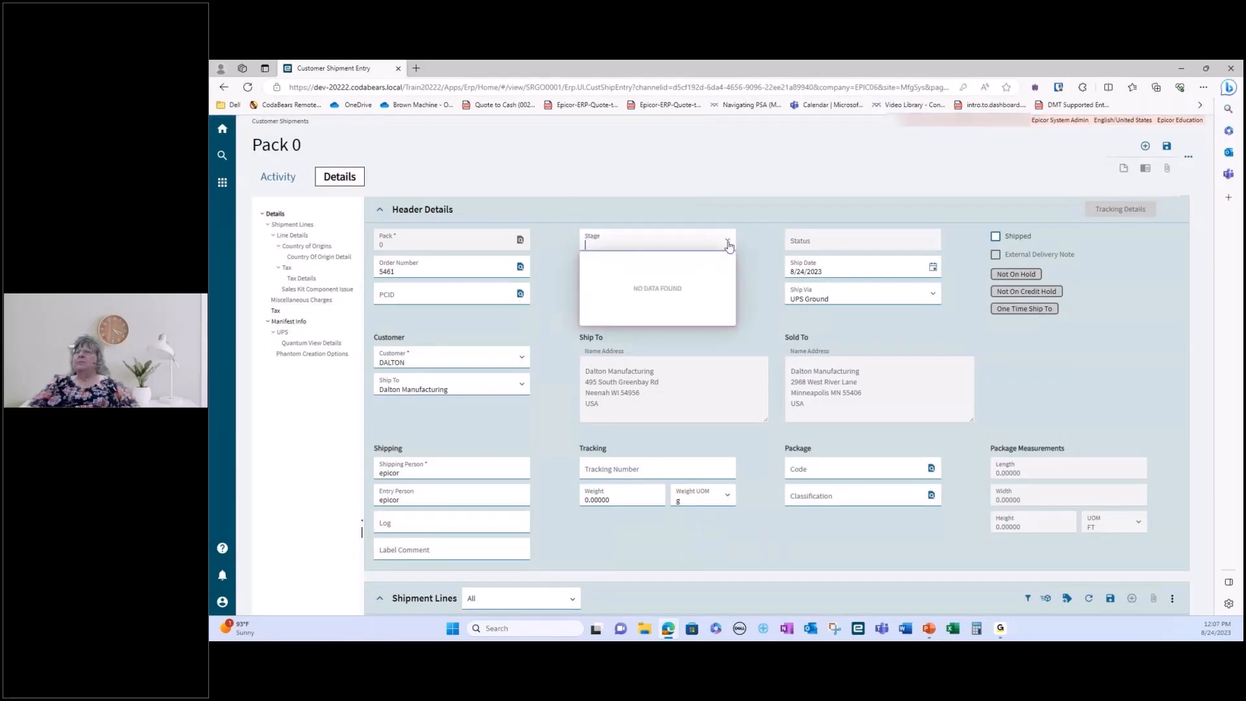
pyautogui.click(728, 242)
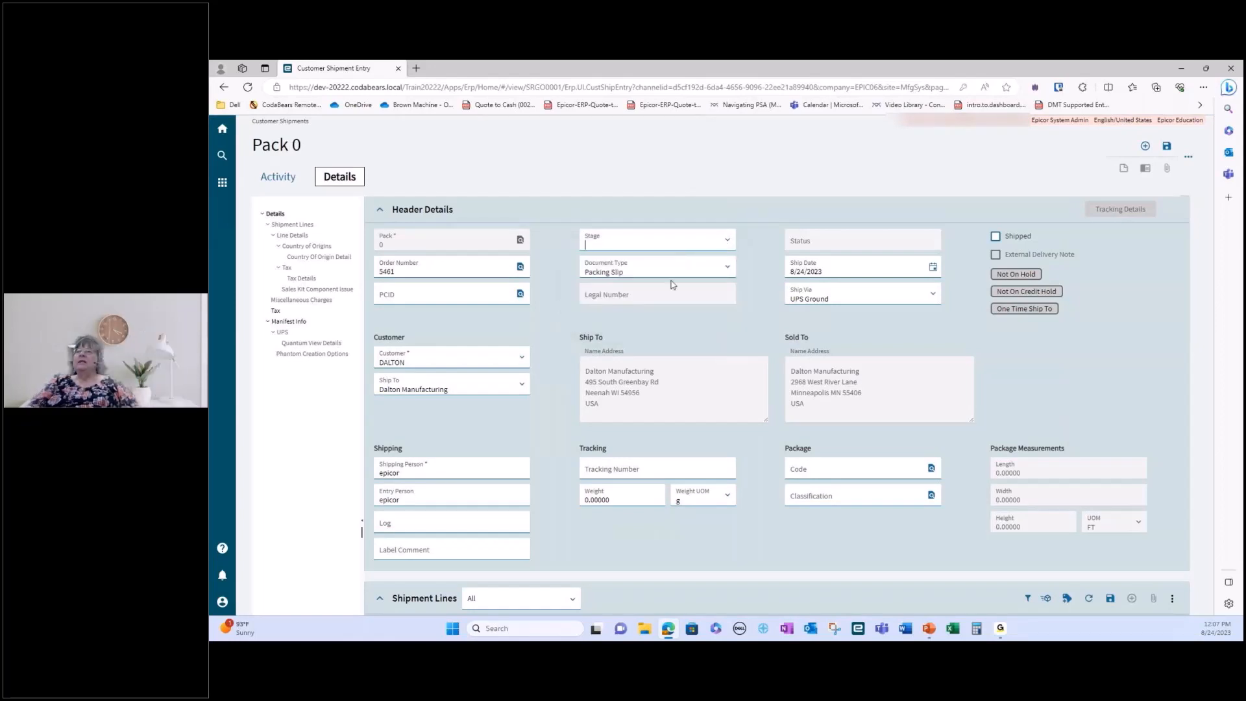
pyautogui.click(728, 270)
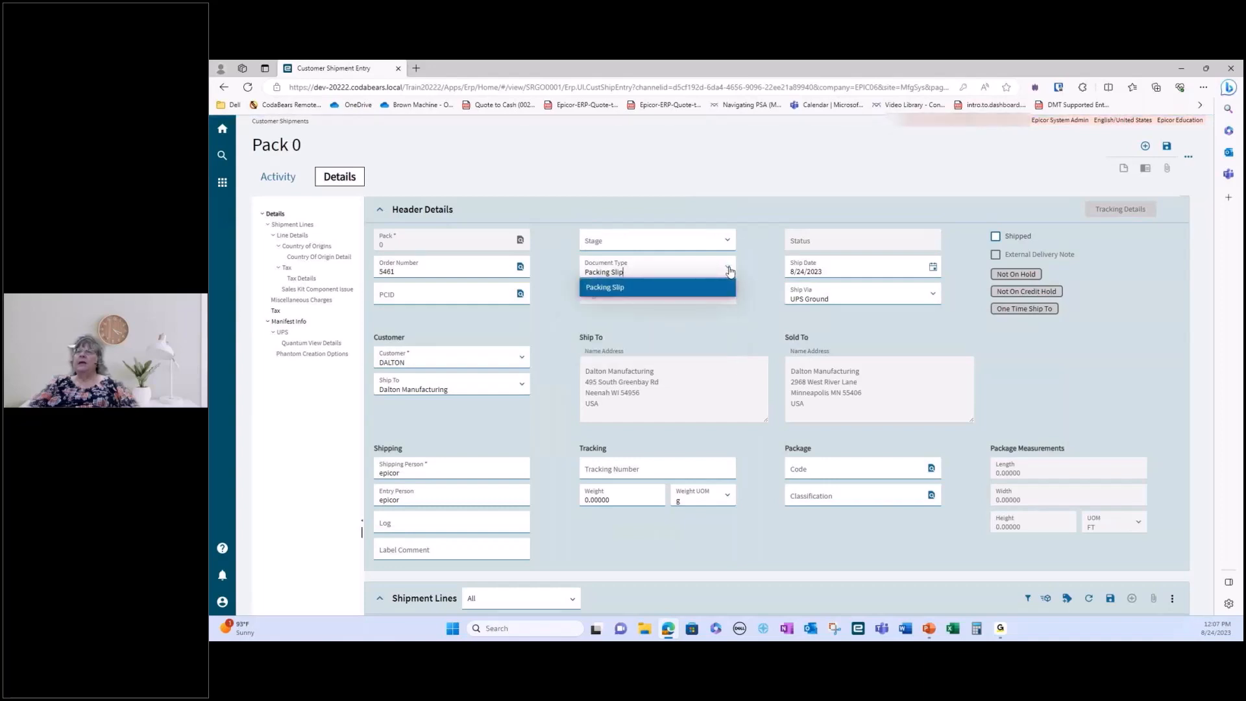
pyautogui.click(728, 270)
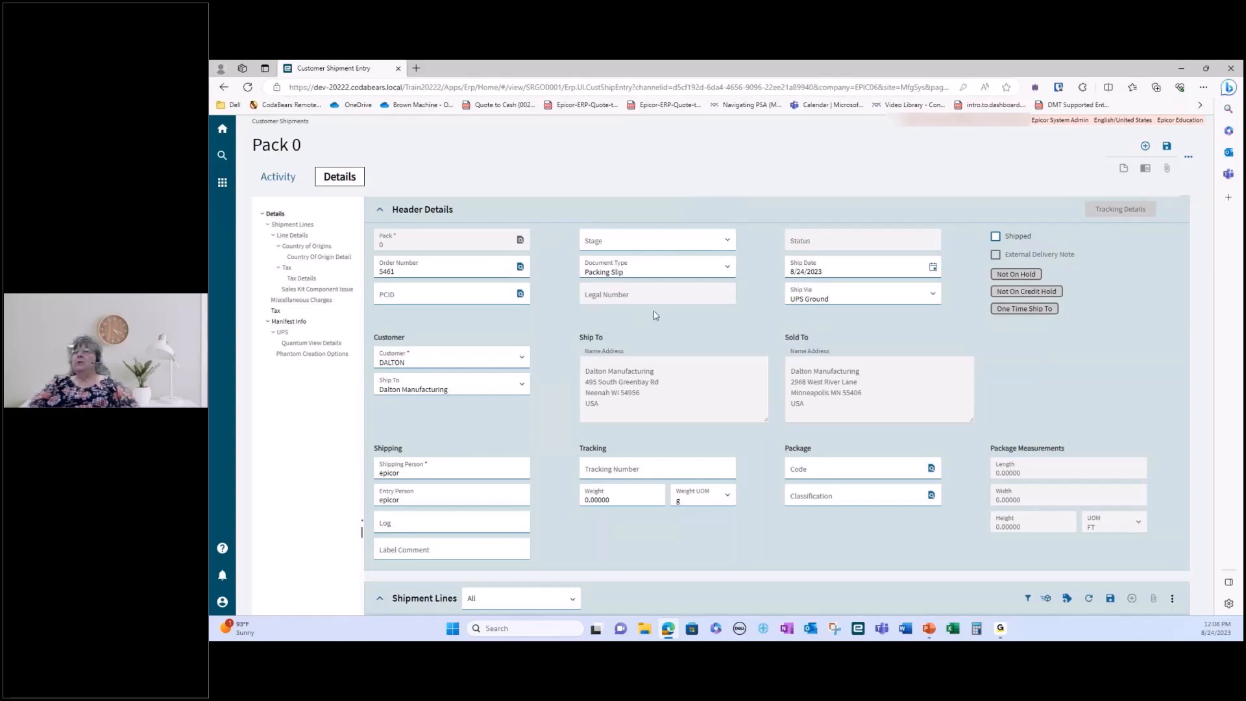
pyautogui.click(933, 269)
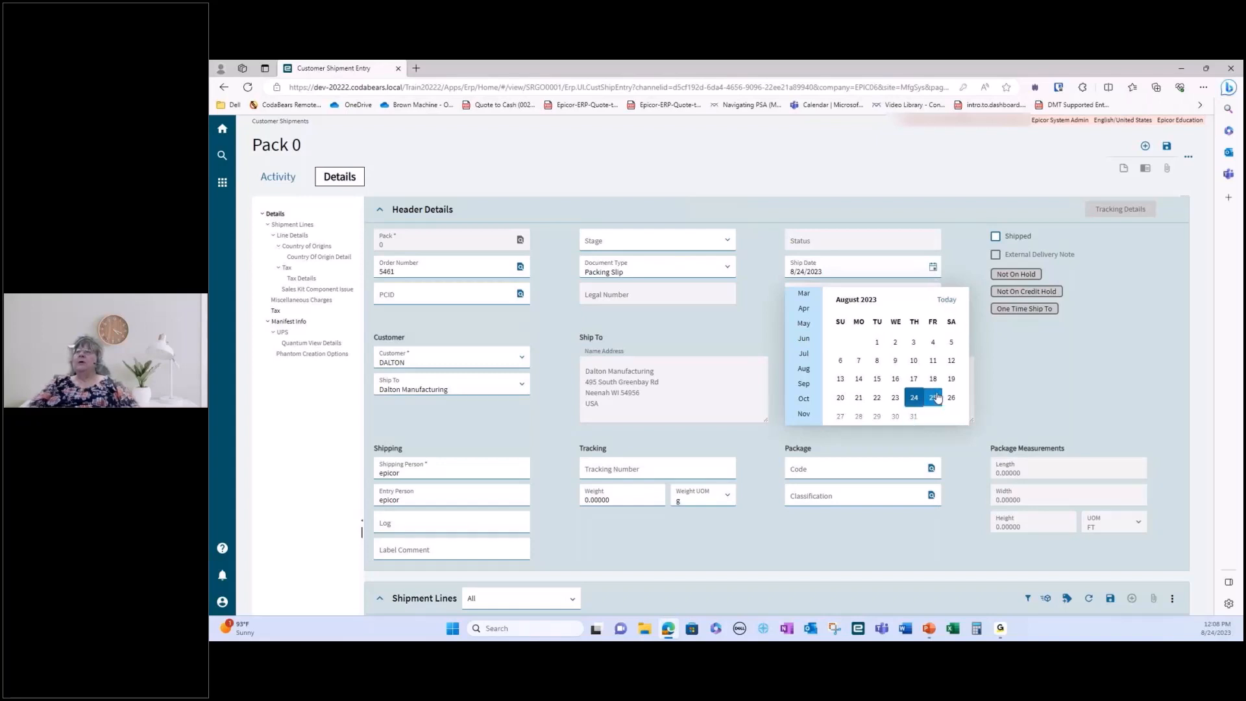
pyautogui.click(1001, 382)
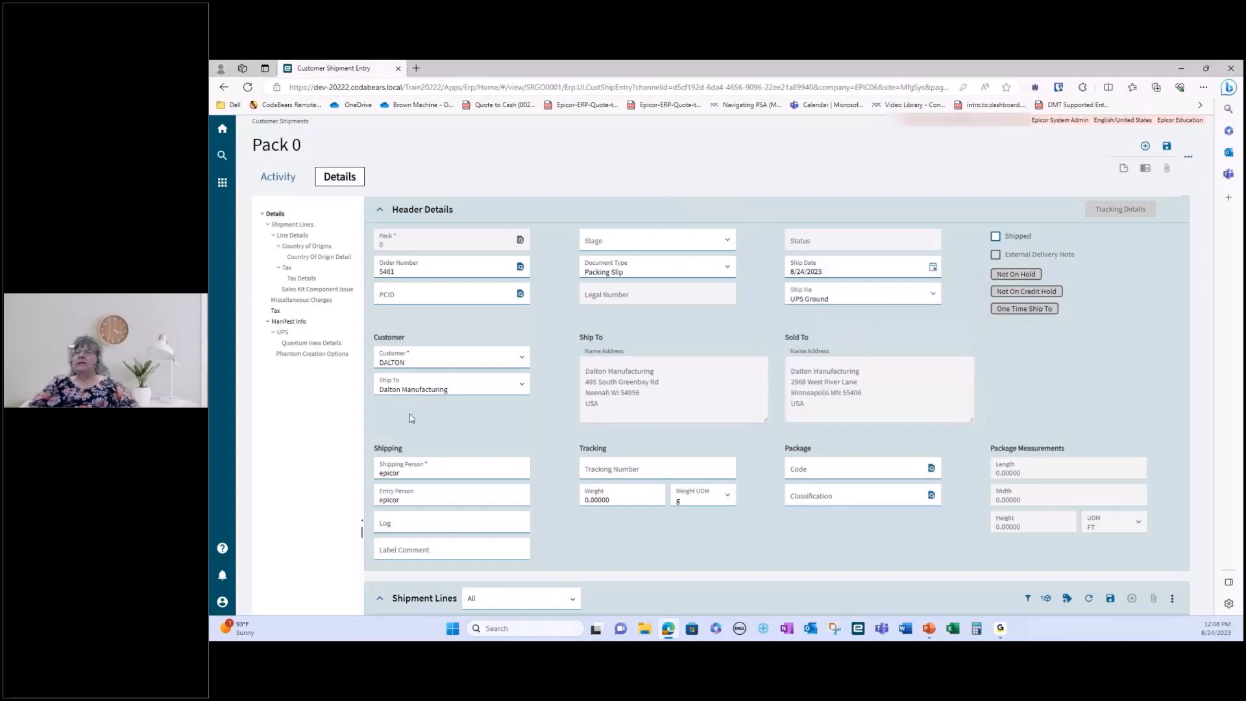
# Review the pack's header details, including the Shipping Person and Entry Person fields and the shipping, tracking and package sections
pyautogui.scroll(-1, 409, 415)
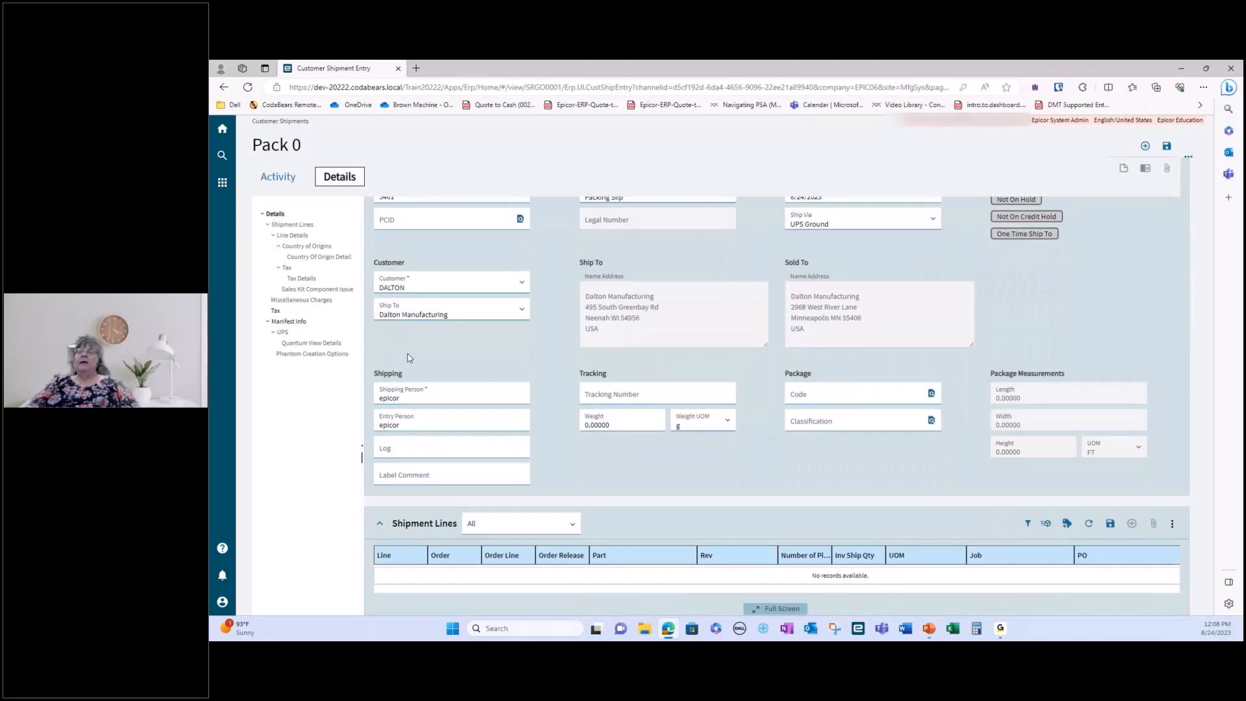
pyautogui.scroll(1, 409, 357)
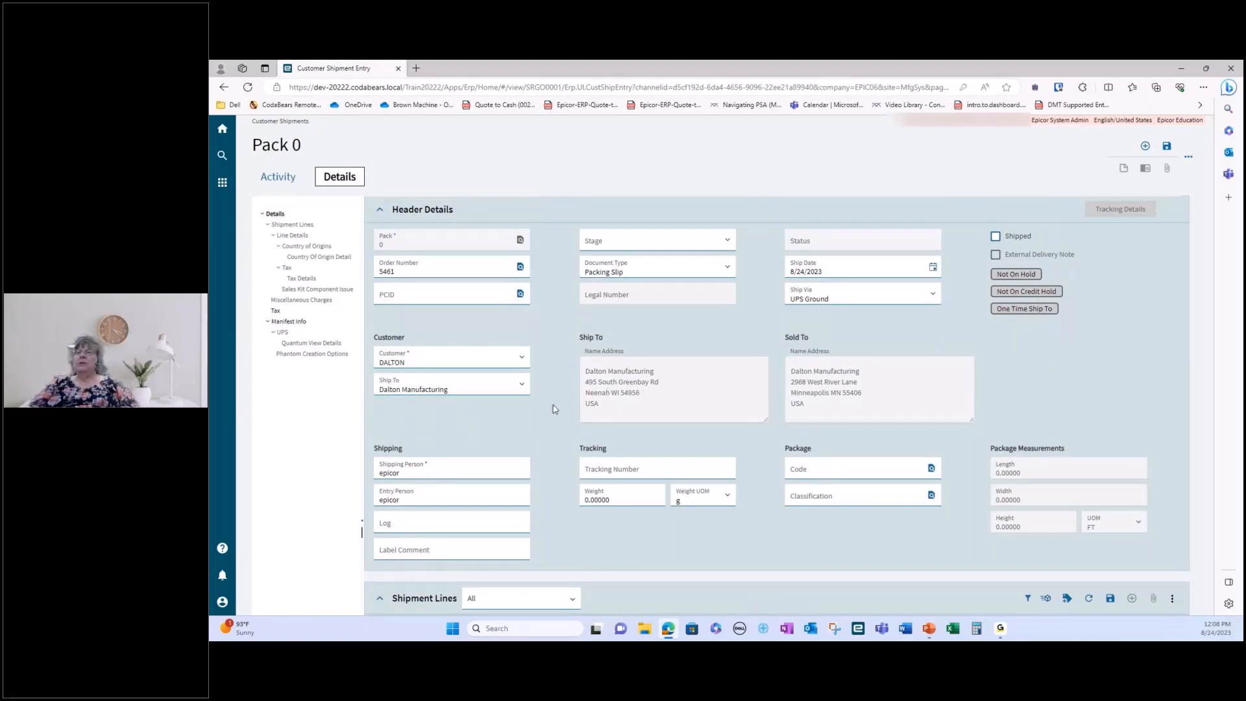
pyautogui.scroll(-1, 532, 406)
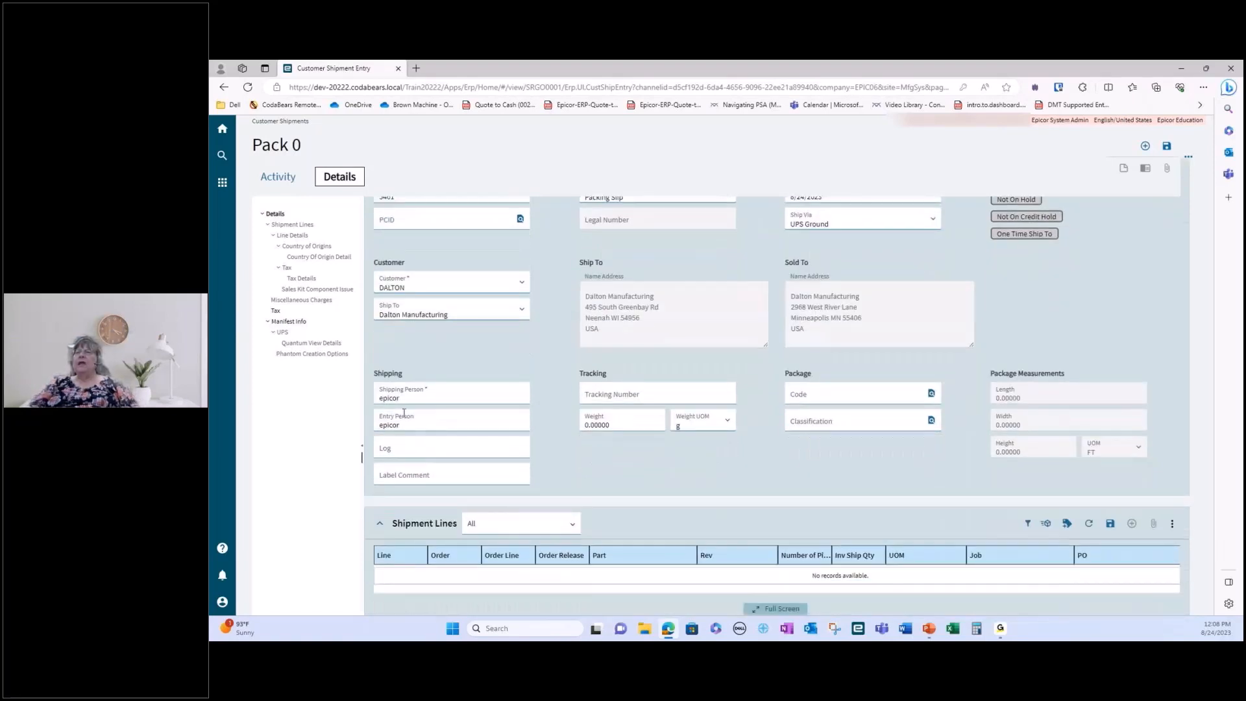
pyautogui.click(411, 396)
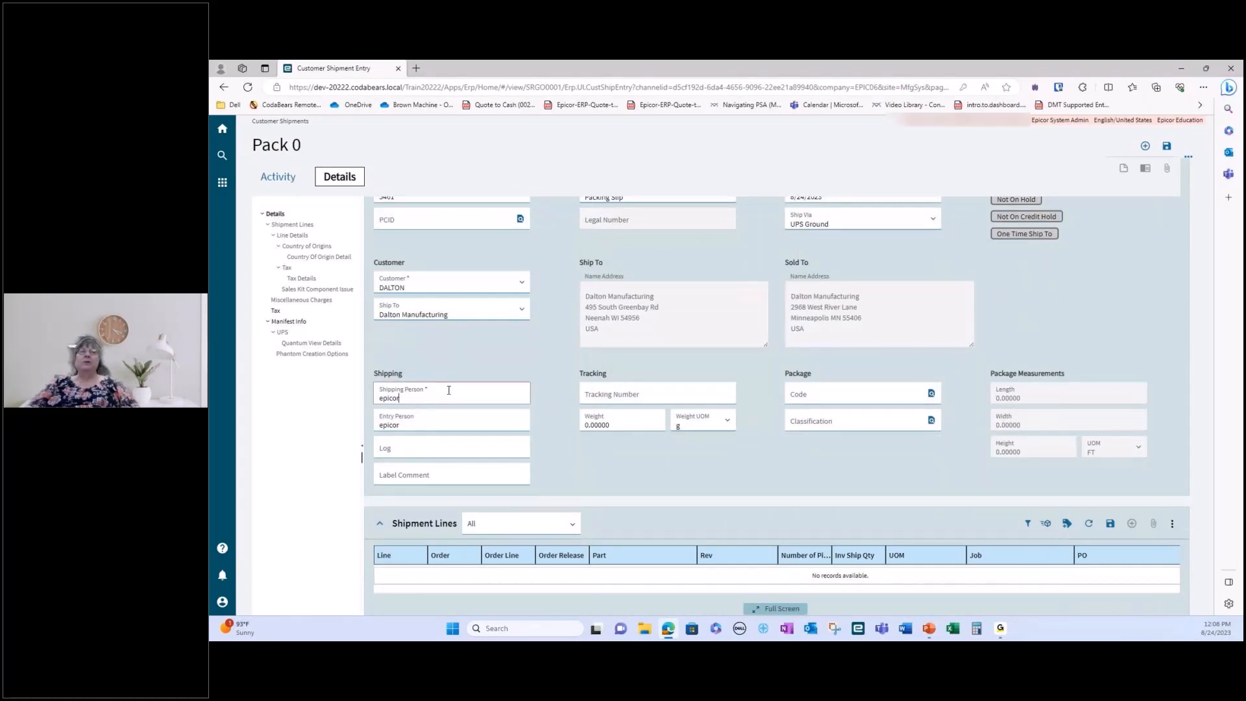
pyautogui.click(442, 423)
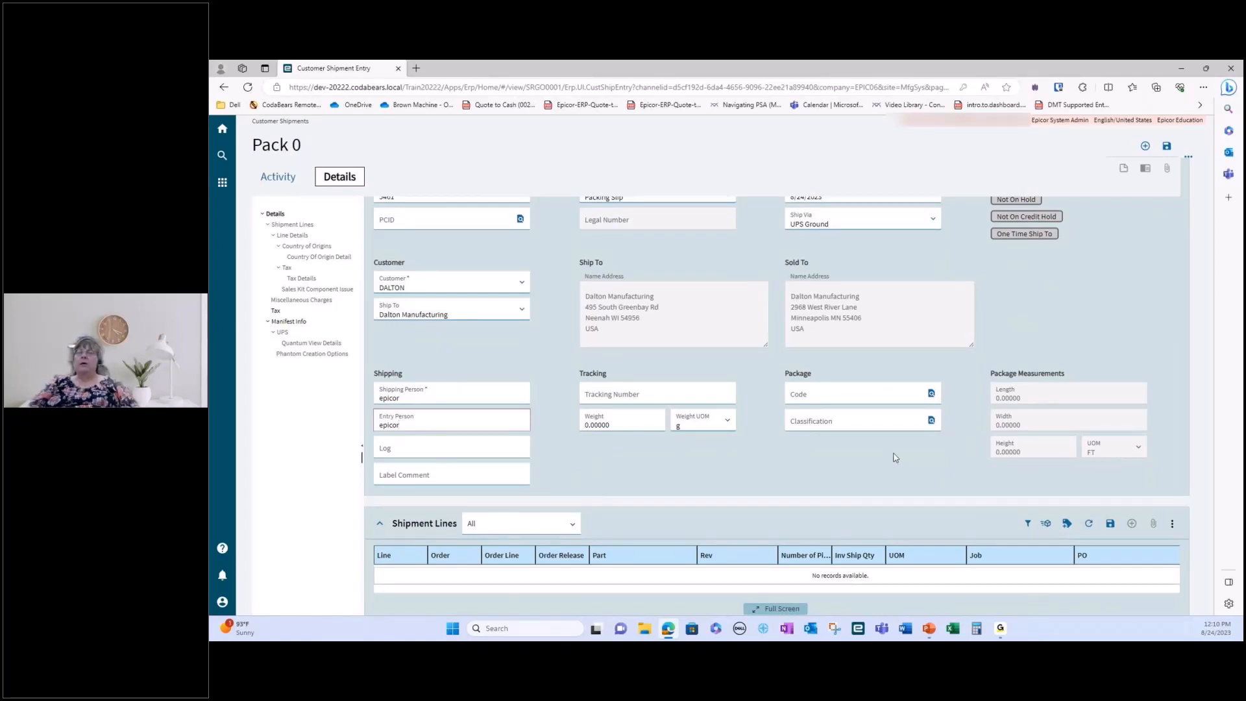
pyautogui.scroll(2, 878, 412)
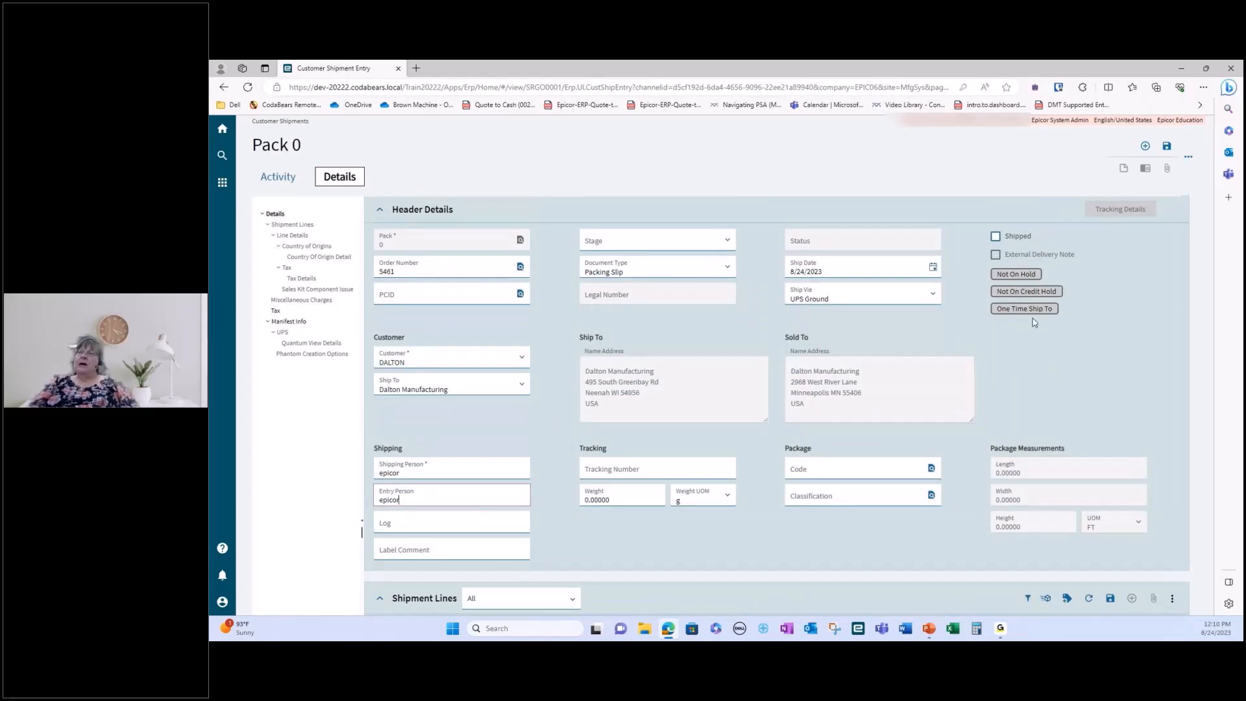
pyautogui.scroll(-3, 619, 532)
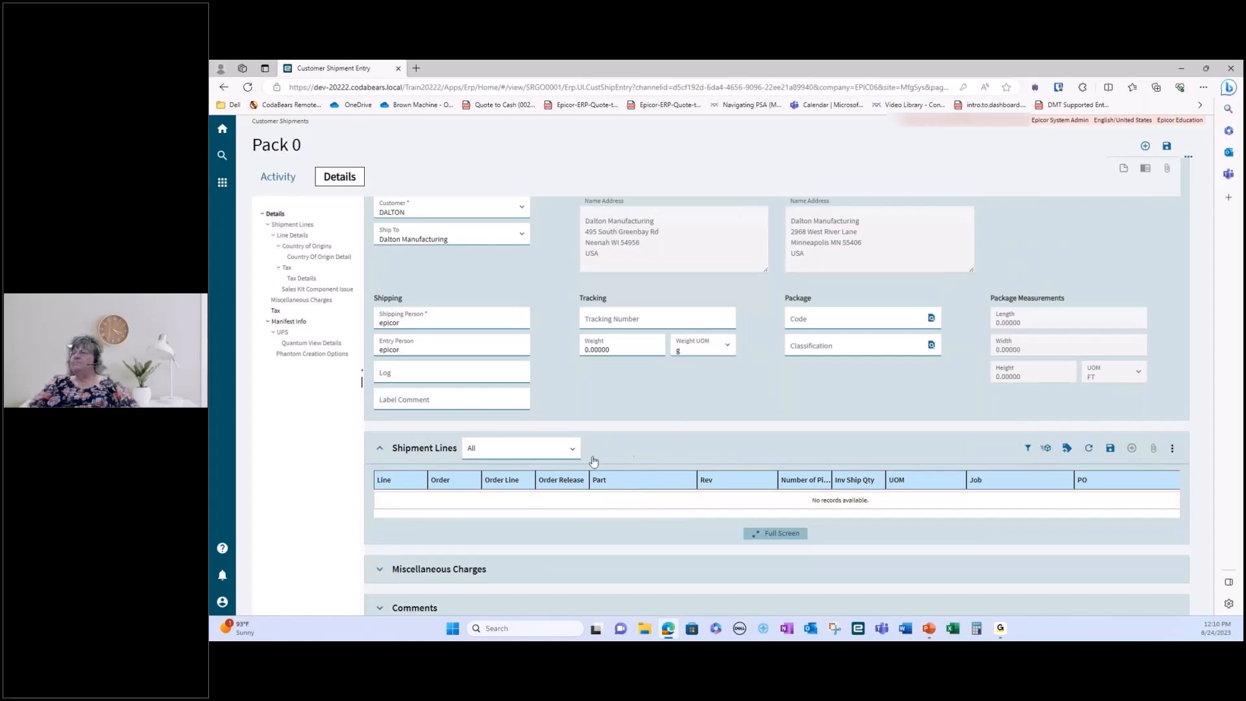
# Check the Shipment Lines view choices and extra actions, and collapse the Shipment Lines section
pyautogui.click(573, 450)
pyautogui.click(575, 452)
pyautogui.click(1172, 449)
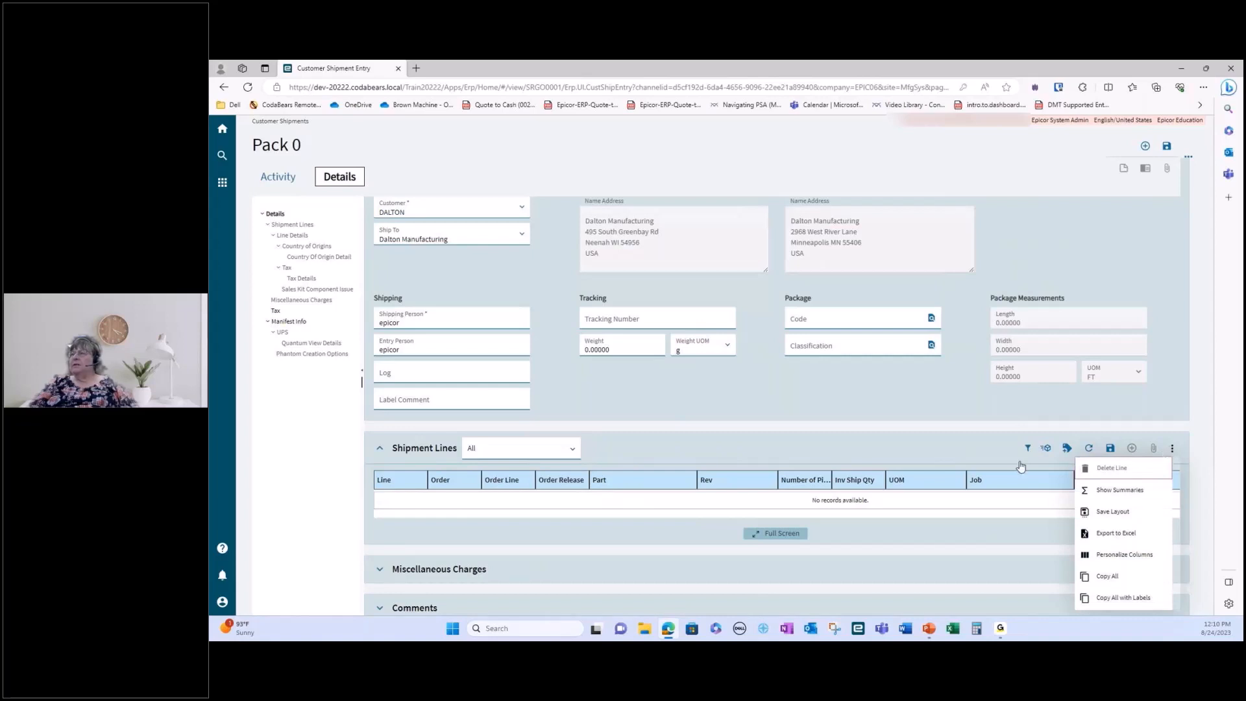
pyautogui.click(994, 449)
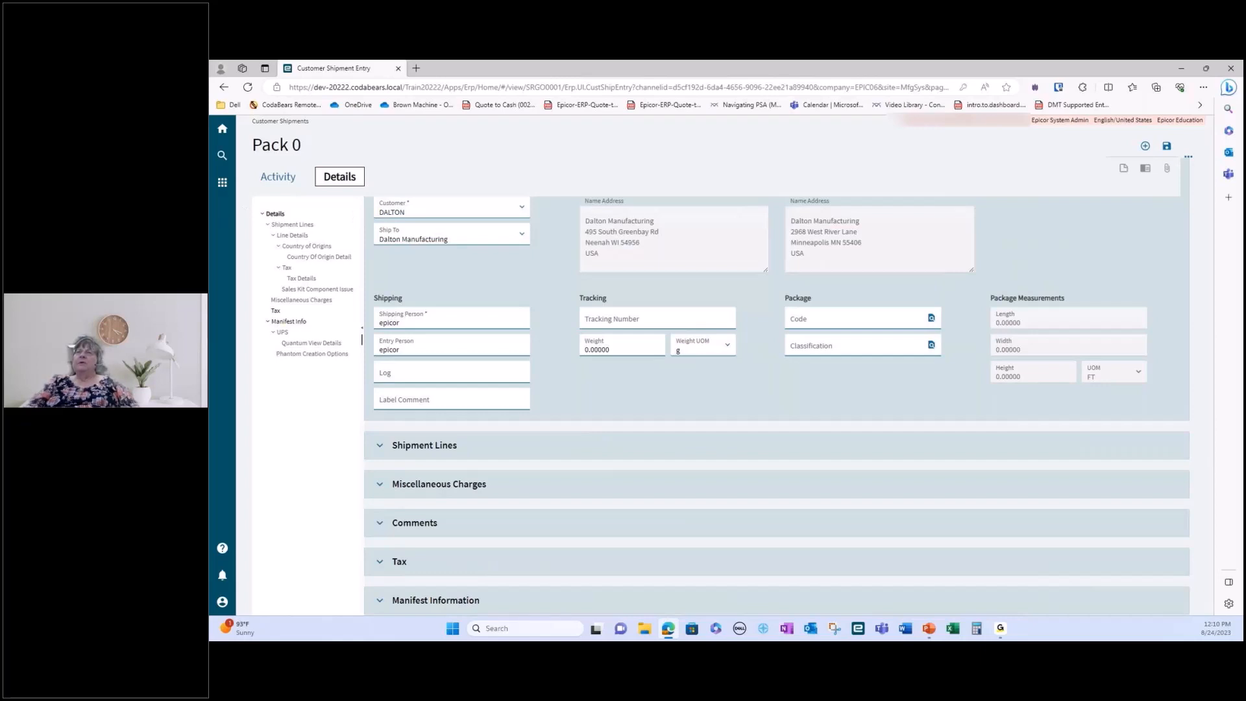
# Reopen Customer Shipment Entry from the Shipping / Receiving general operations with a blank new pack
pyautogui.click(221, 181)
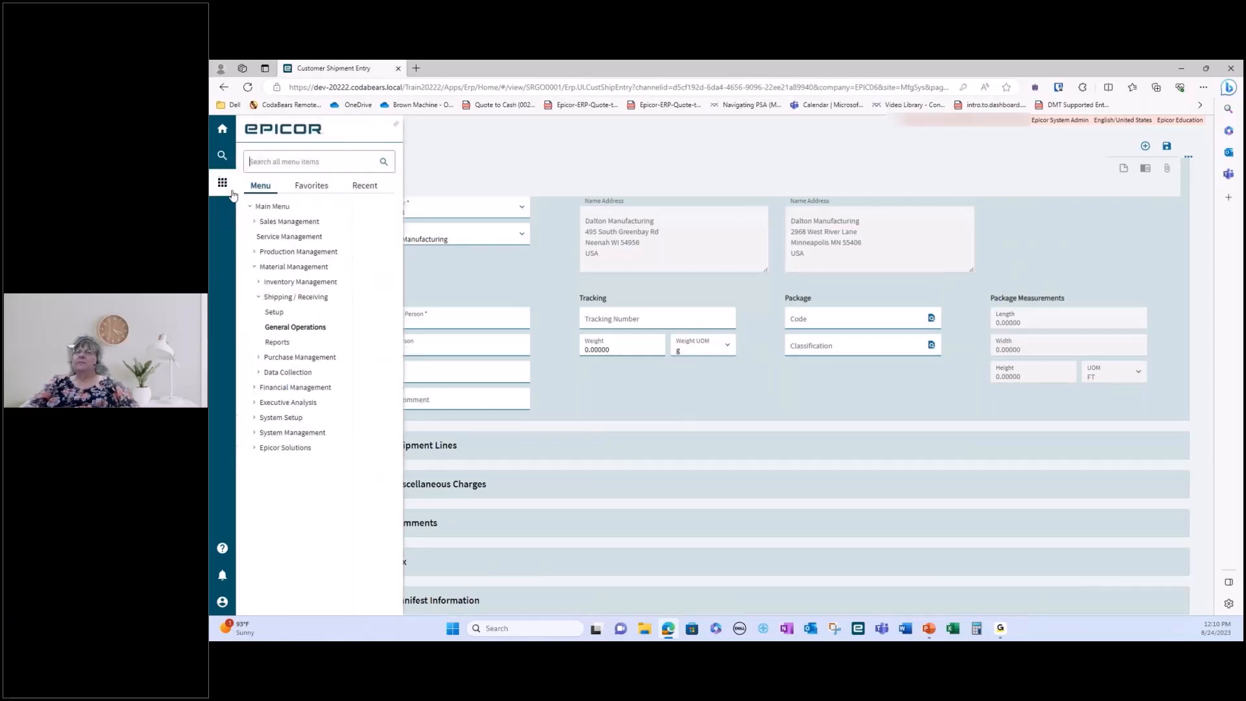
pyautogui.click(305, 328)
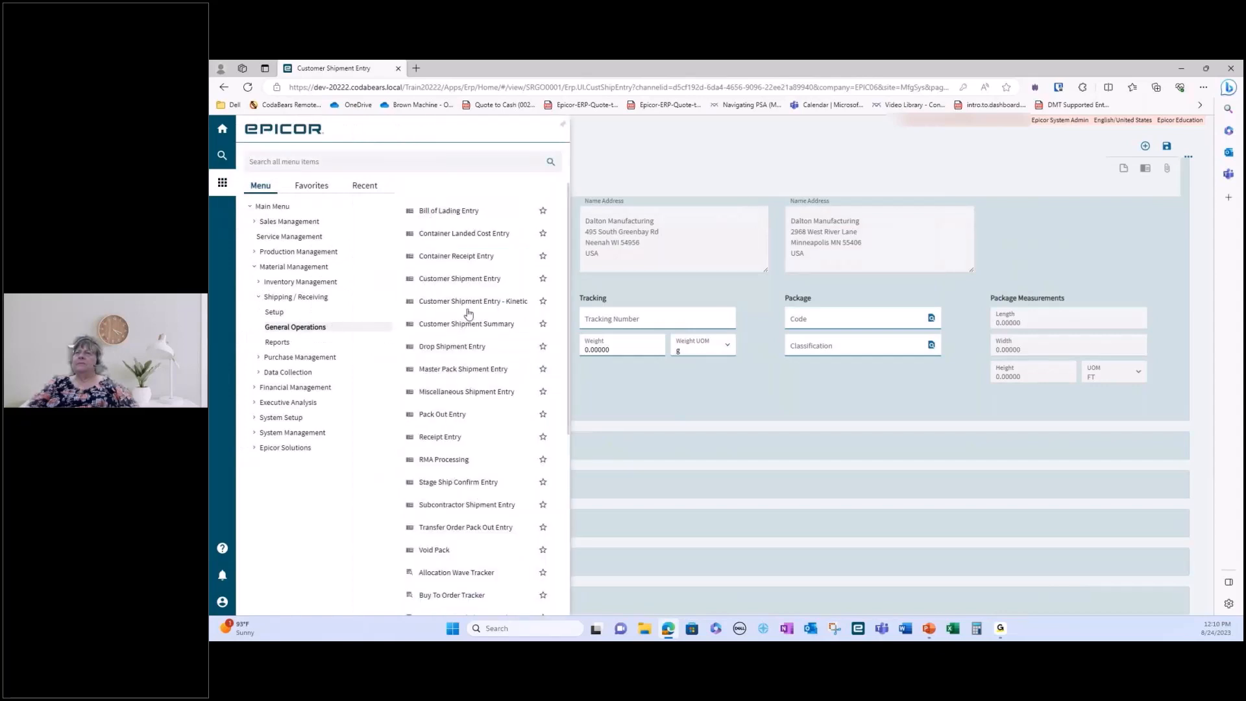
pyautogui.moveTo(465, 324); pyautogui.dragTo(447, 281)
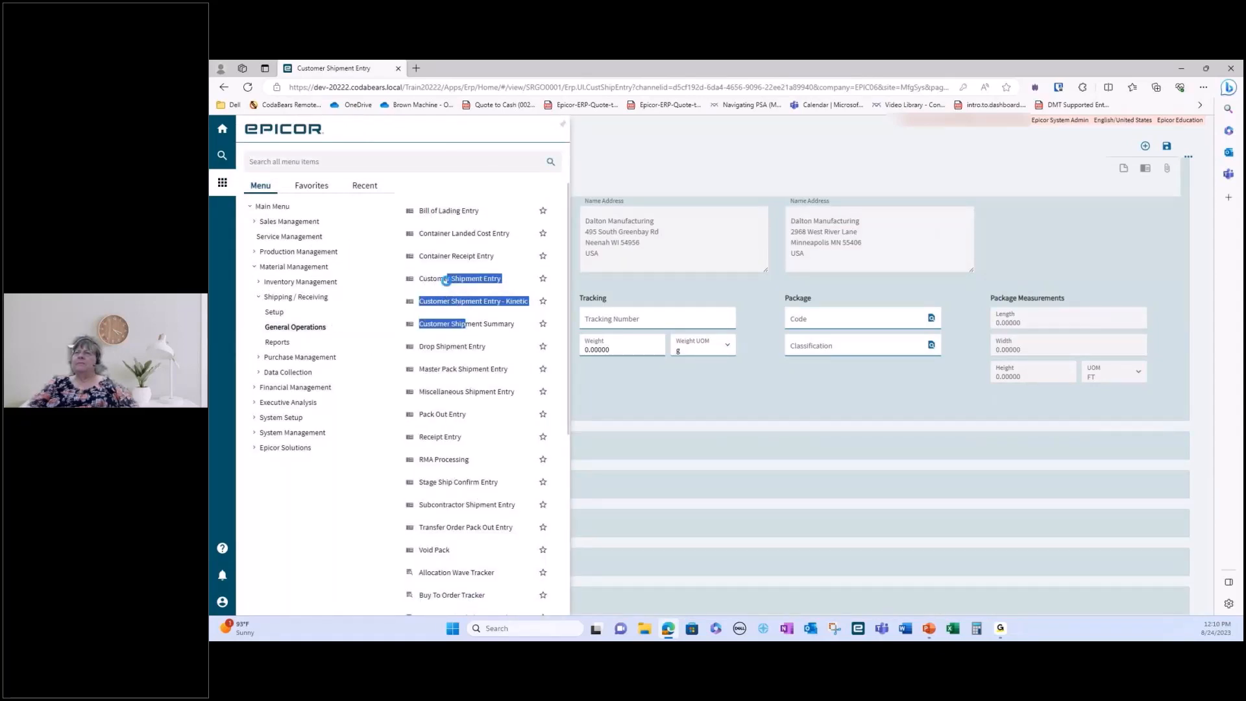
pyautogui.click(446, 280)
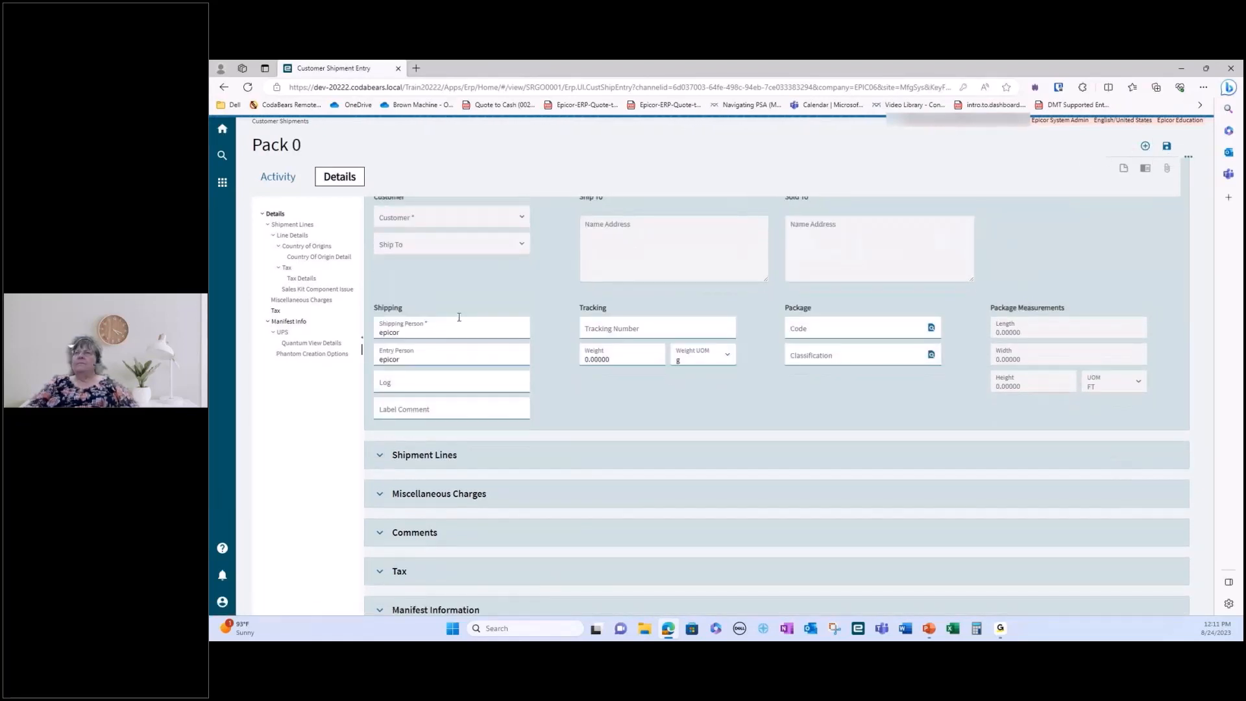
pyautogui.scroll(3, 394, 289)
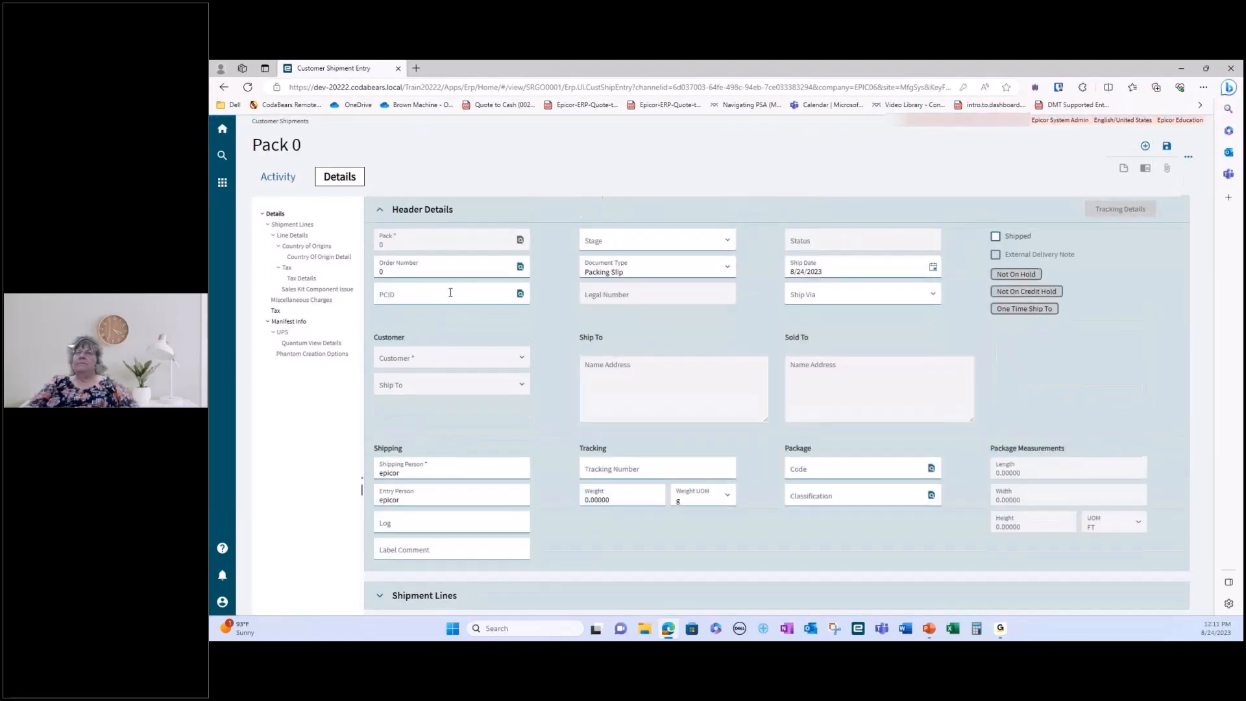
# Search the sales orders and try to link the DALTON order dated 10/29/2021 to the pack
pyautogui.click(520, 268)
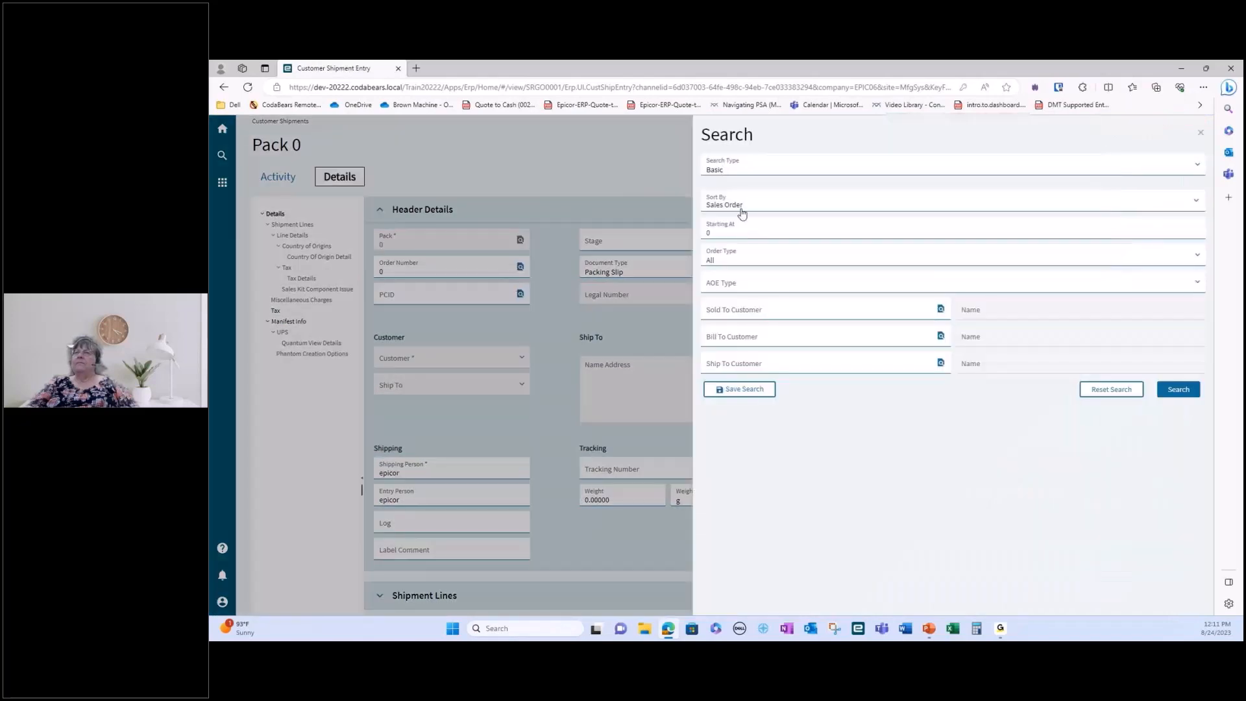
pyautogui.click(1190, 394)
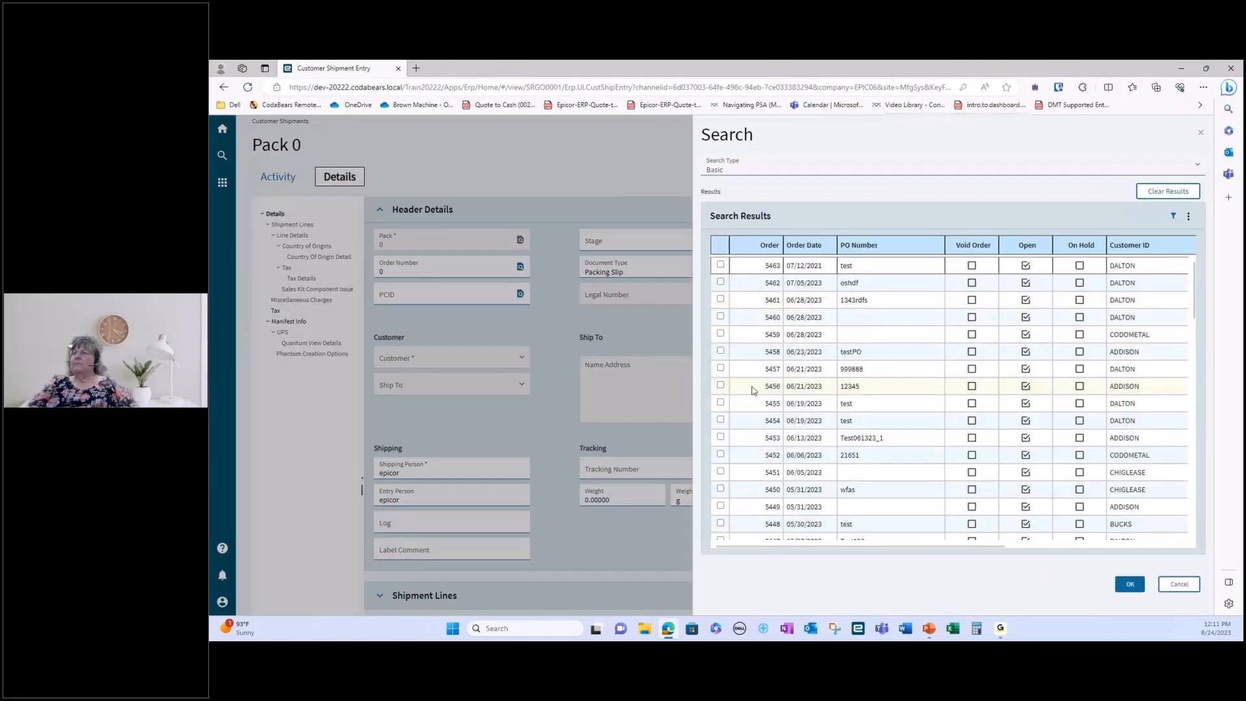
pyautogui.scroll(-5, 751, 389)
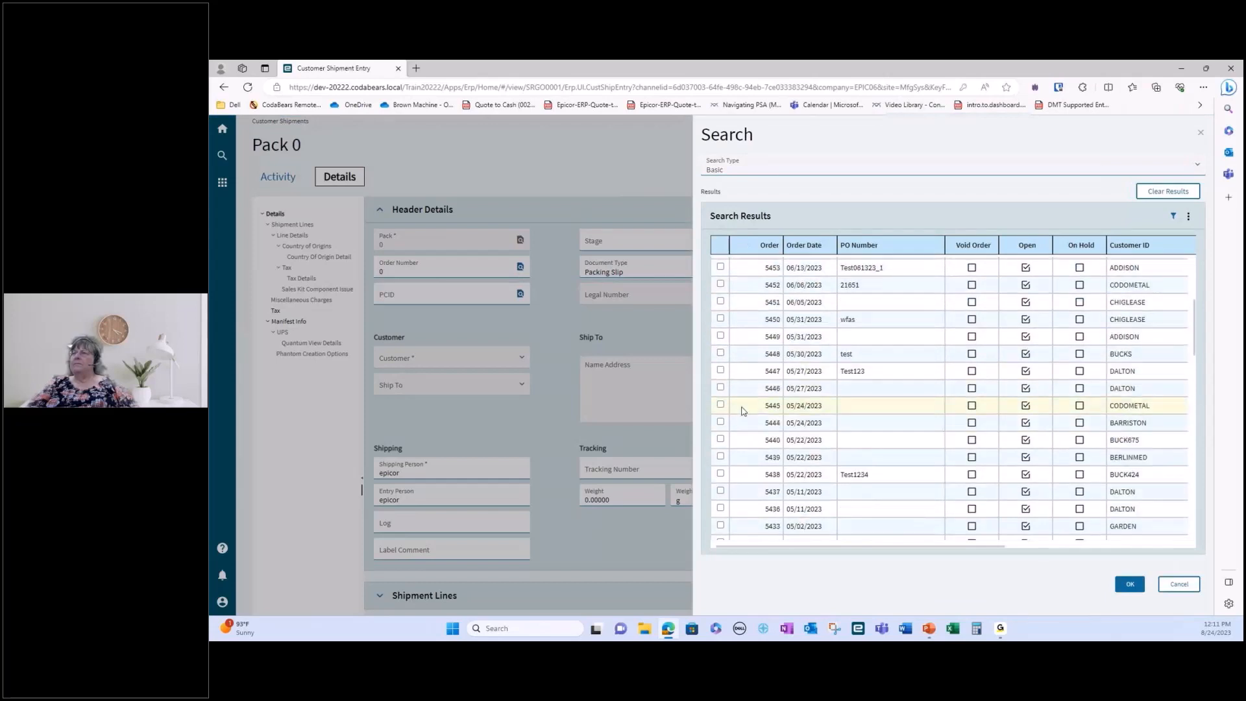
pyautogui.scroll(-10, 743, 410)
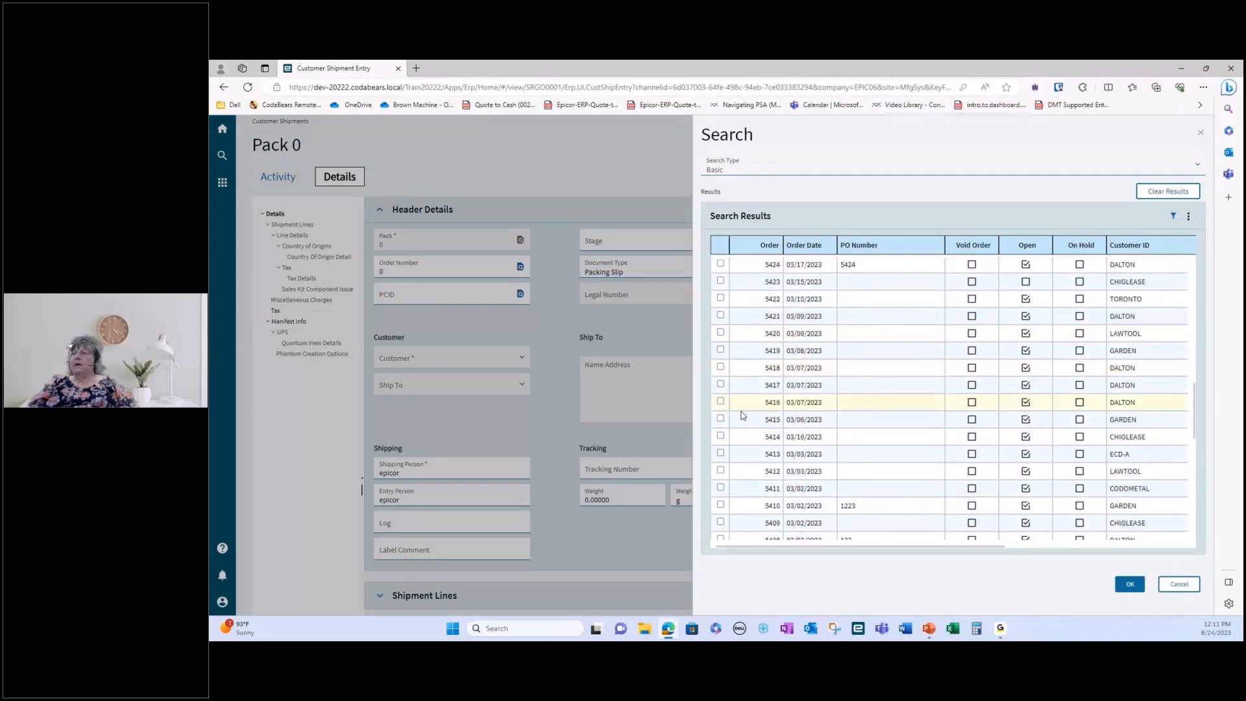
pyautogui.scroll(-5, 743, 416)
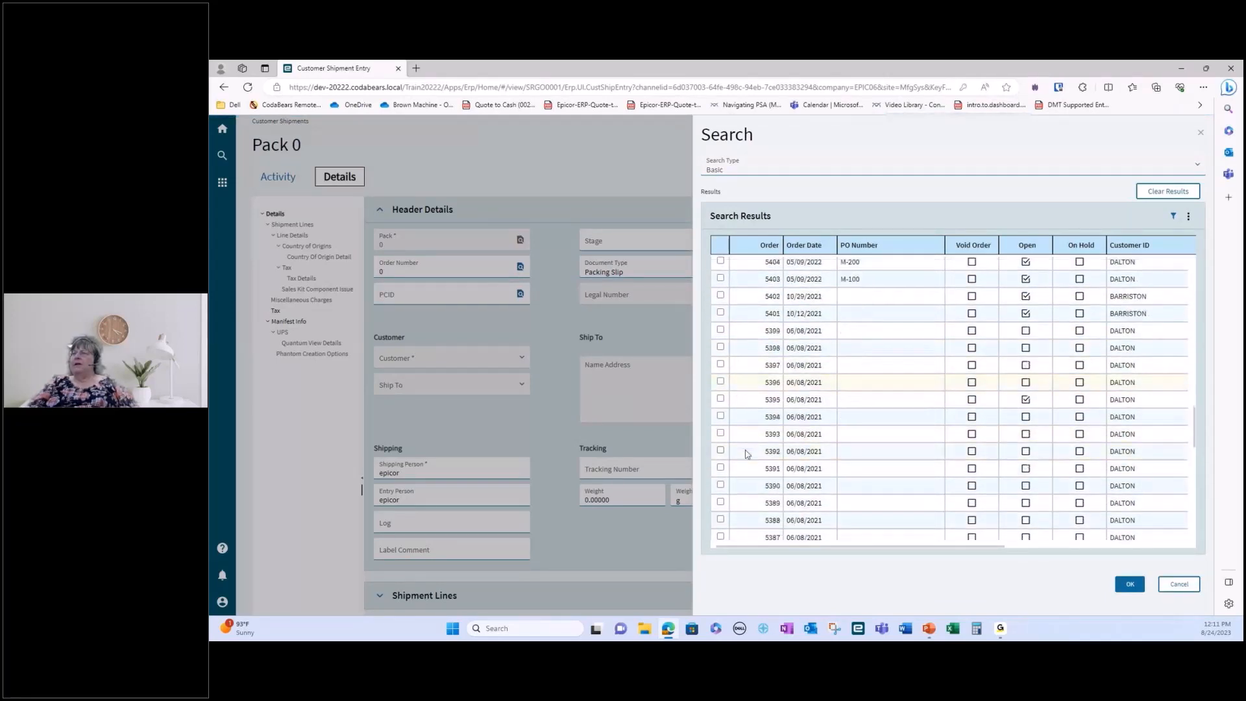
pyautogui.scroll(-1, 746, 454)
pyautogui.scroll(-4, 744, 453)
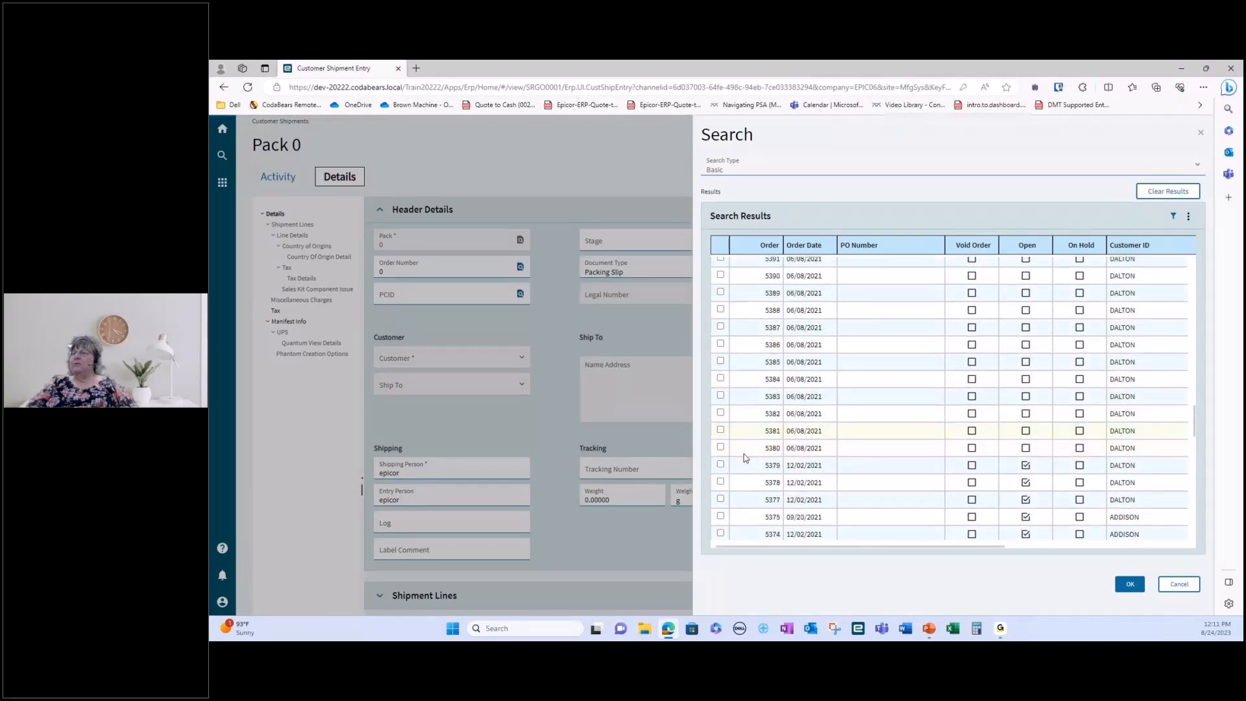
pyautogui.click(745, 499)
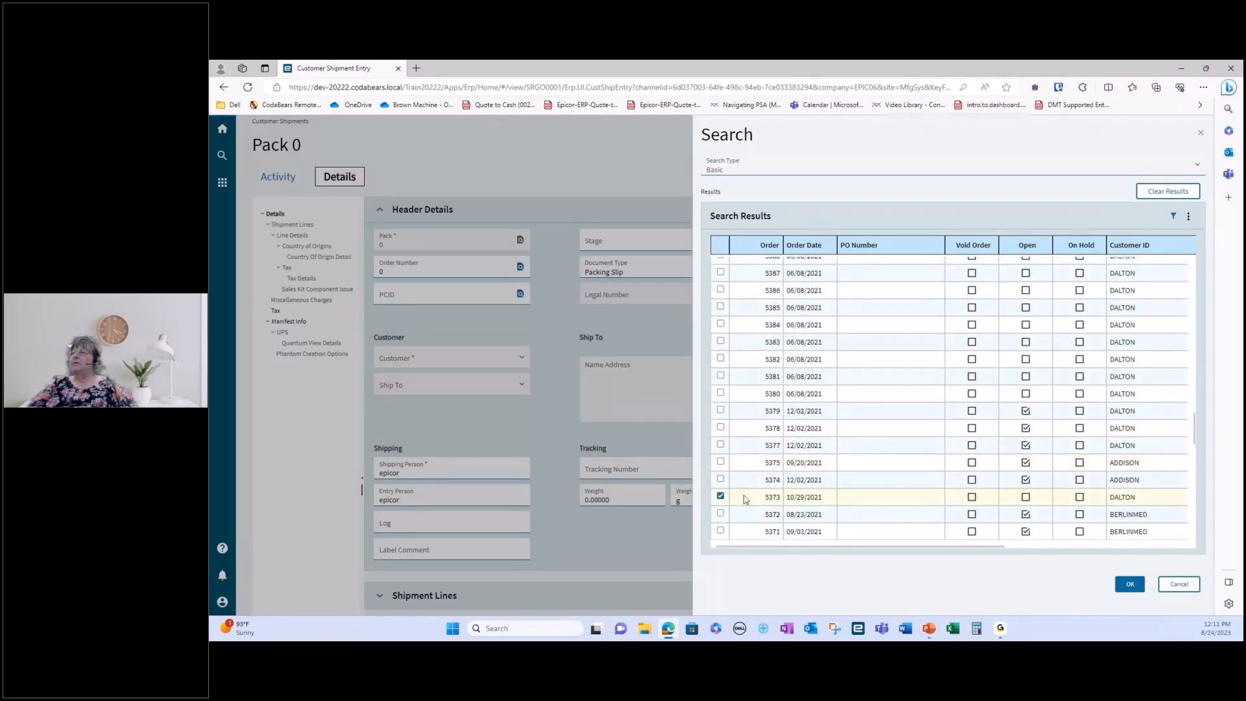
pyautogui.click(1129, 583)
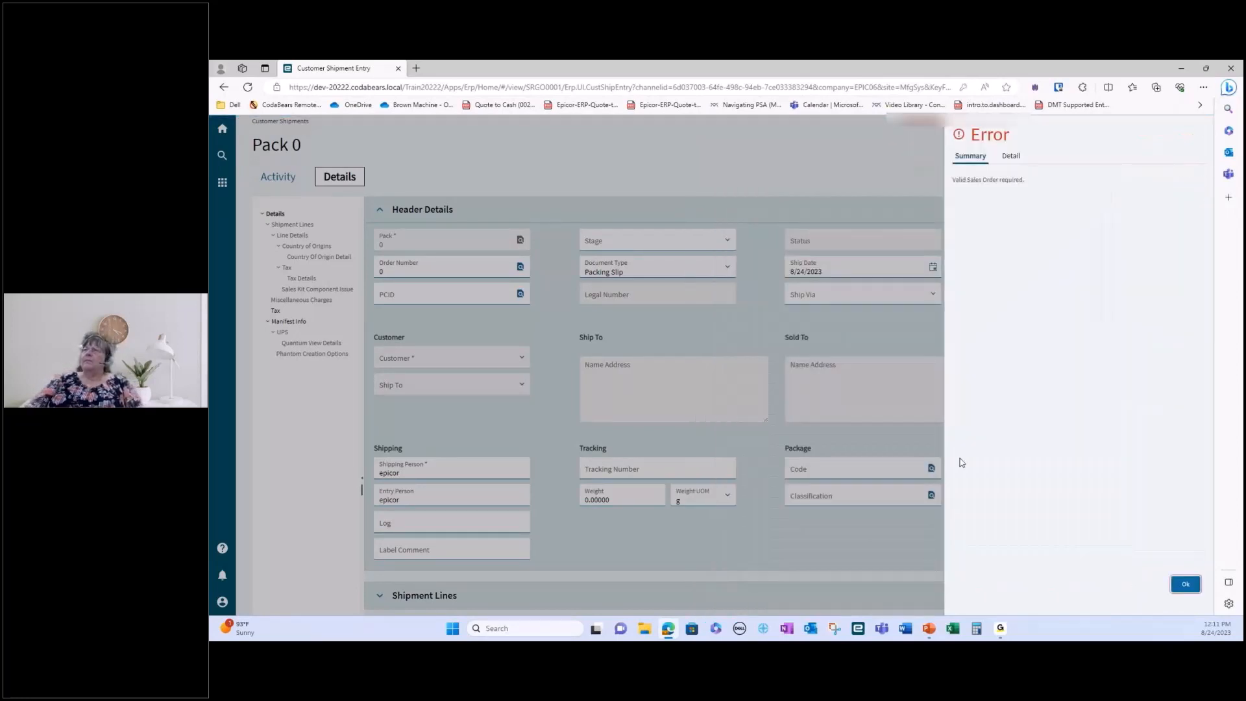
# Search the sales orders again and try to link the DALTON order dated 06/19/2023 listed just above the 06/13/2023 order
pyautogui.click(527, 272)
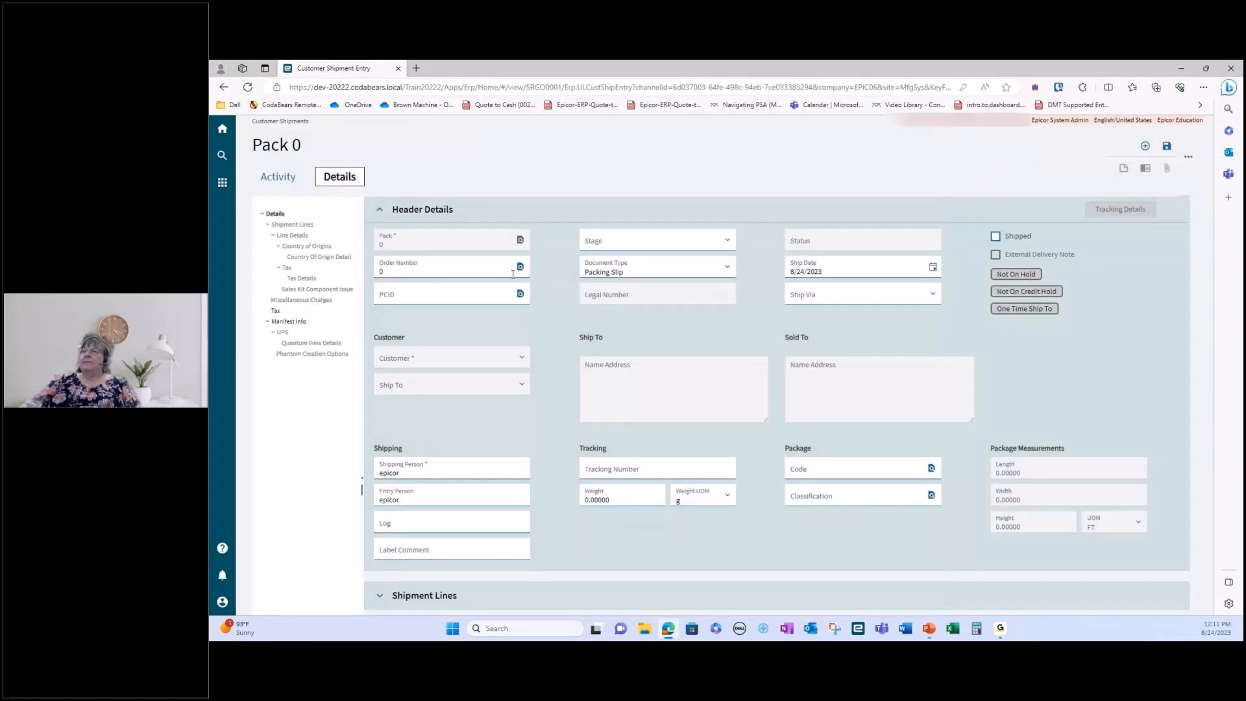
pyautogui.click(519, 267)
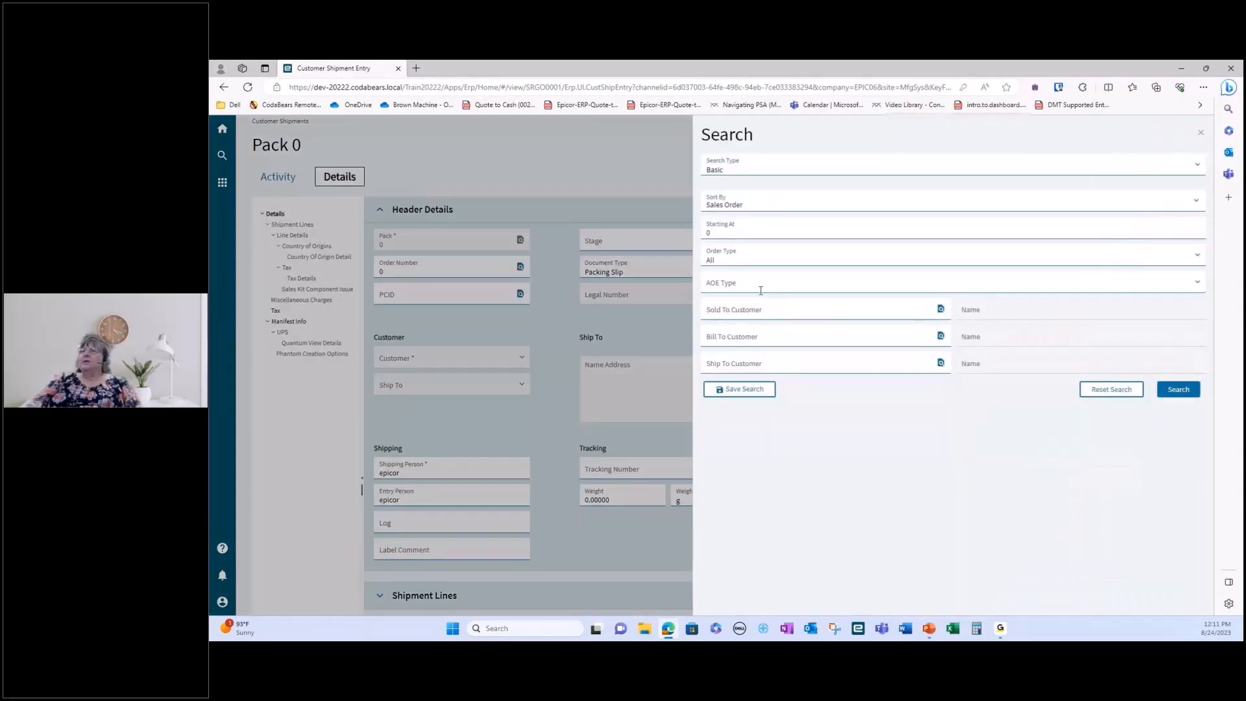
pyautogui.click(1178, 389)
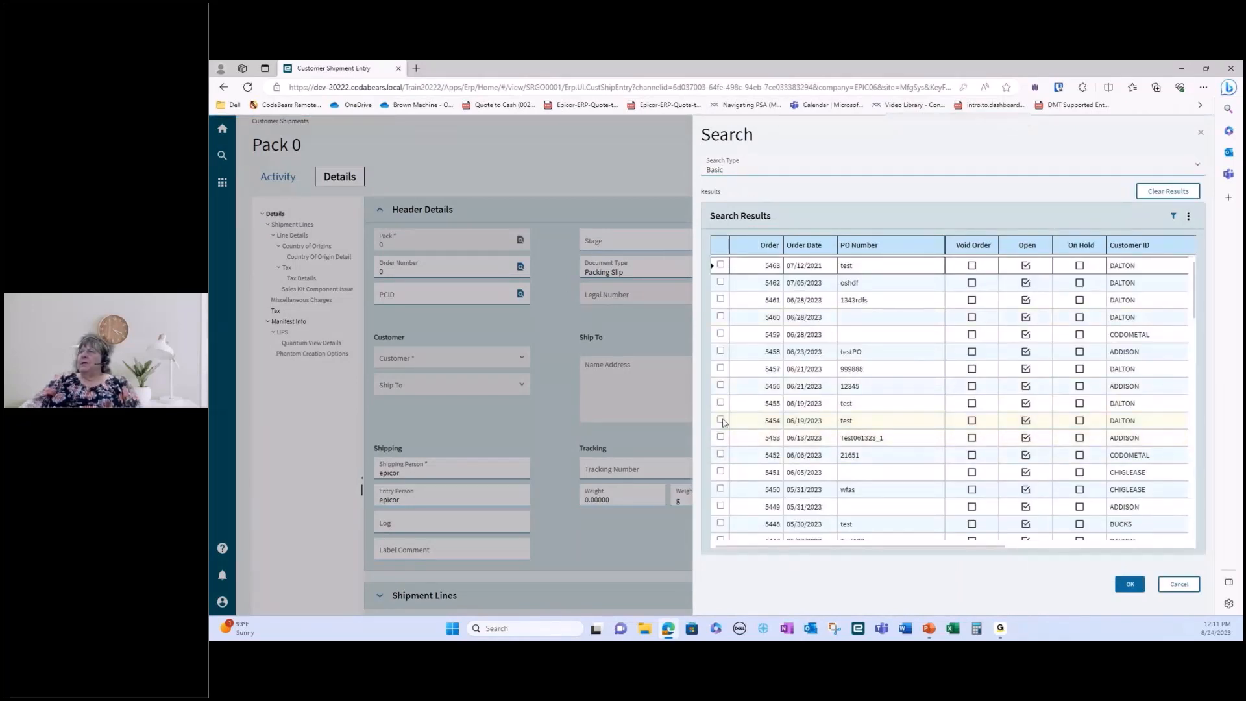
pyautogui.click(721, 421)
pyautogui.click(1127, 588)
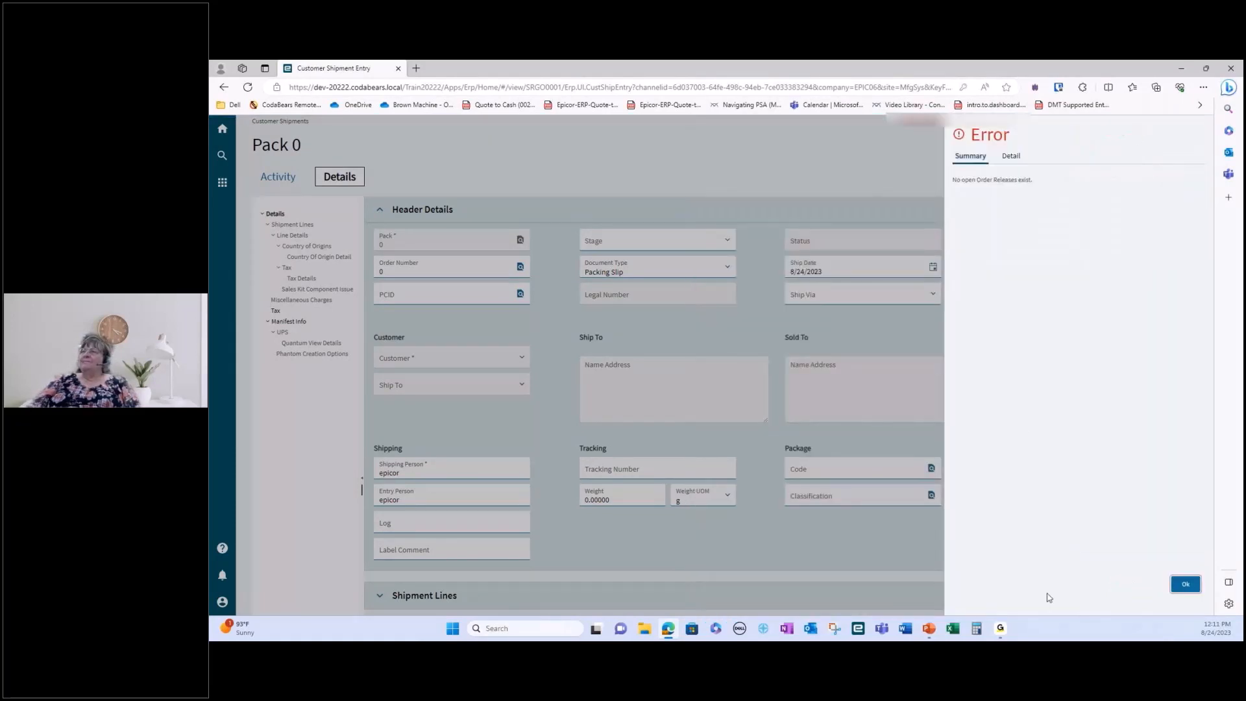
pyautogui.click(858, 181)
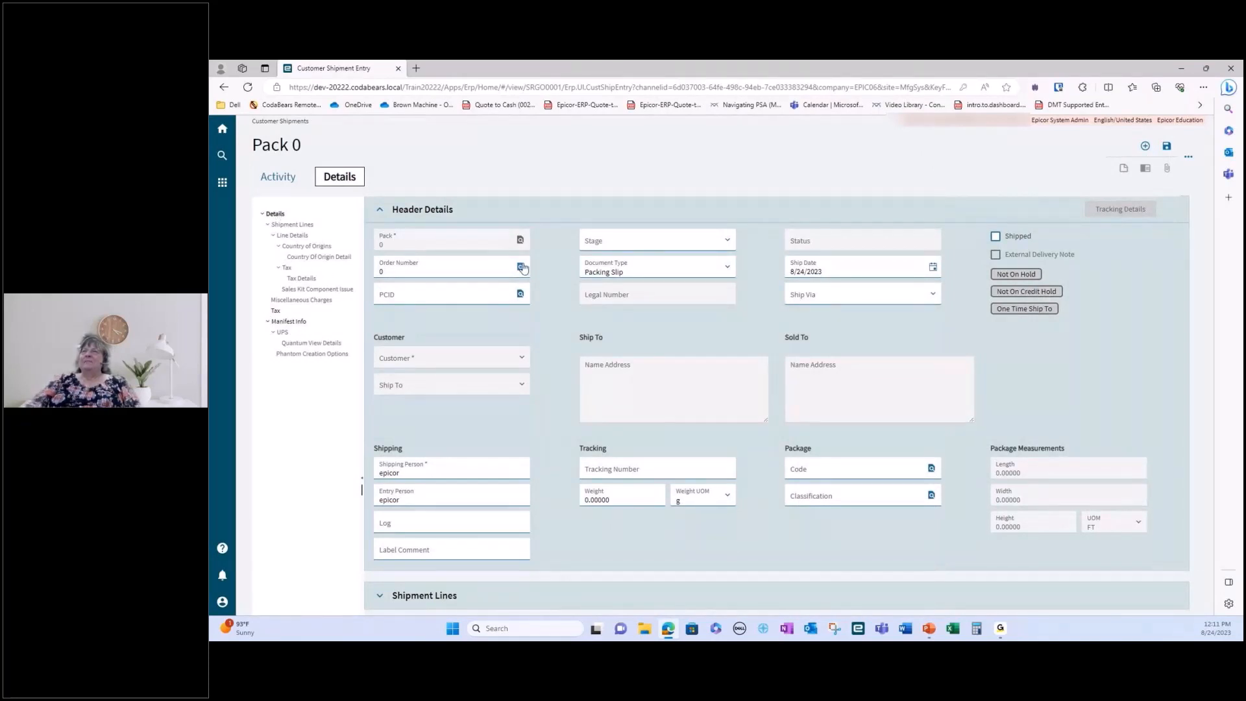
# Expand the Shipment Lines and Miscellaneous Charges sections of the pack and review their columns
pyautogui.click(398, 267)
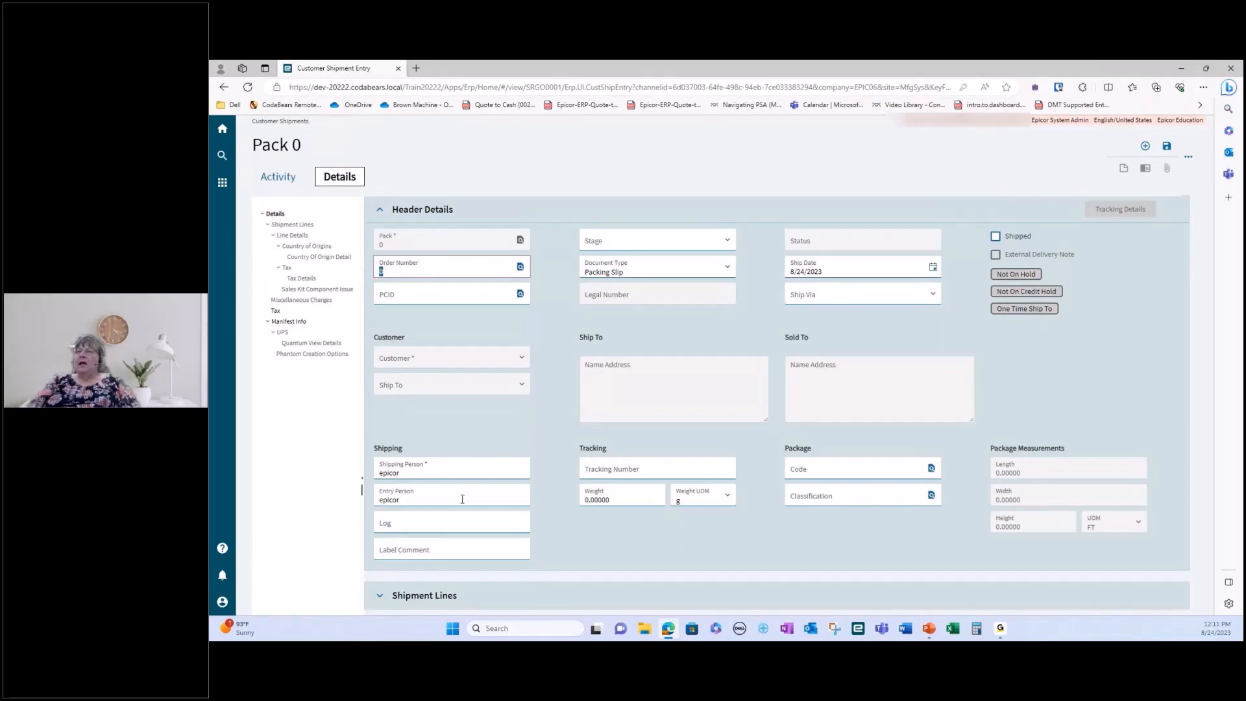
pyautogui.scroll(-1, 486, 496)
pyautogui.scroll(-2, 485, 496)
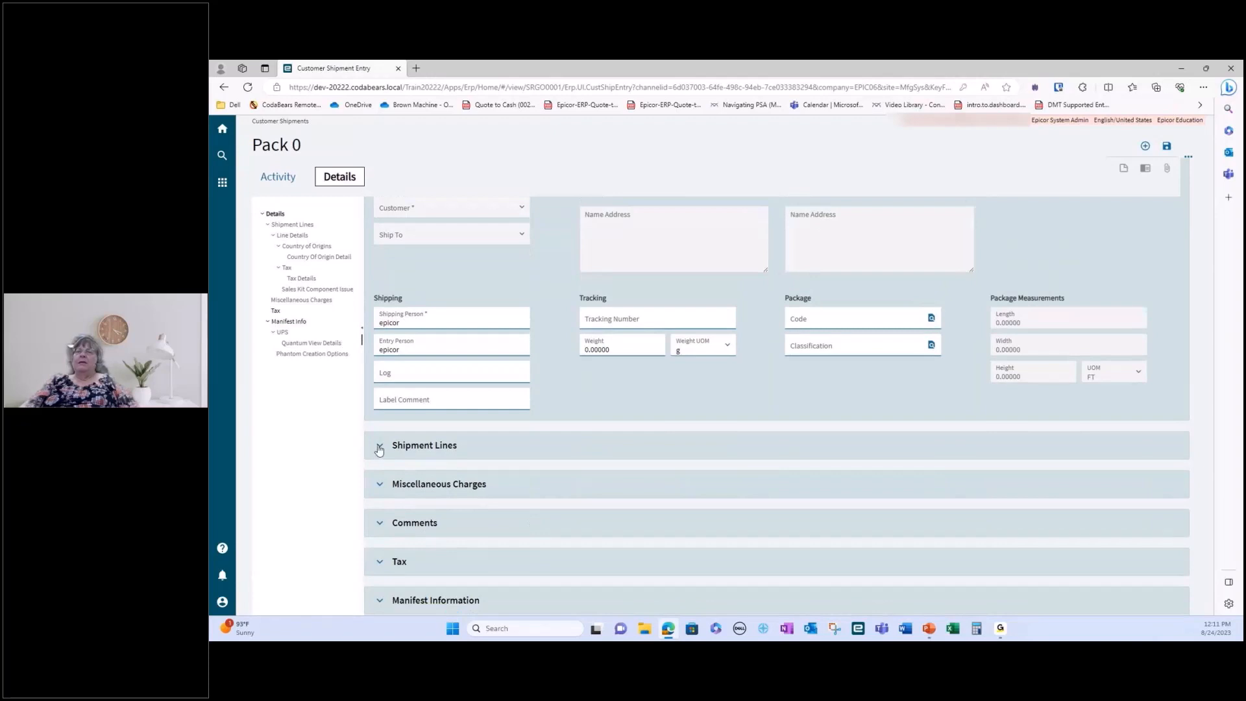
pyautogui.click(377, 449)
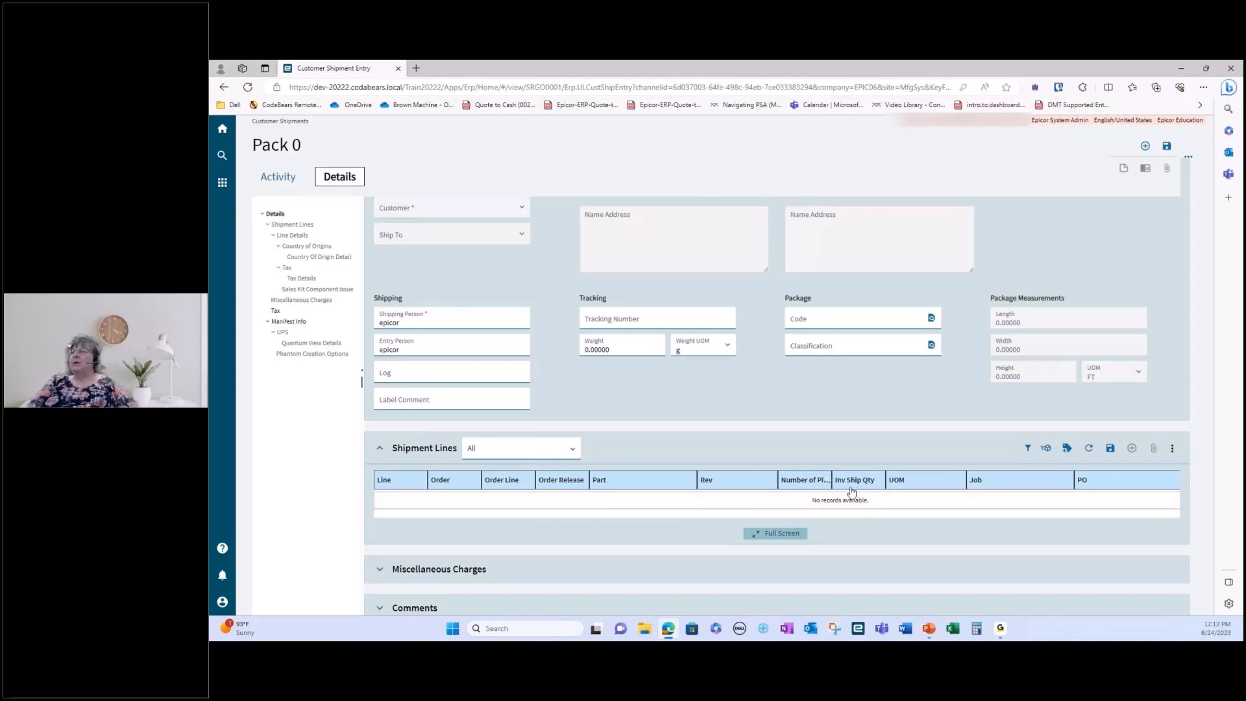
pyautogui.scroll(-1, 852, 491)
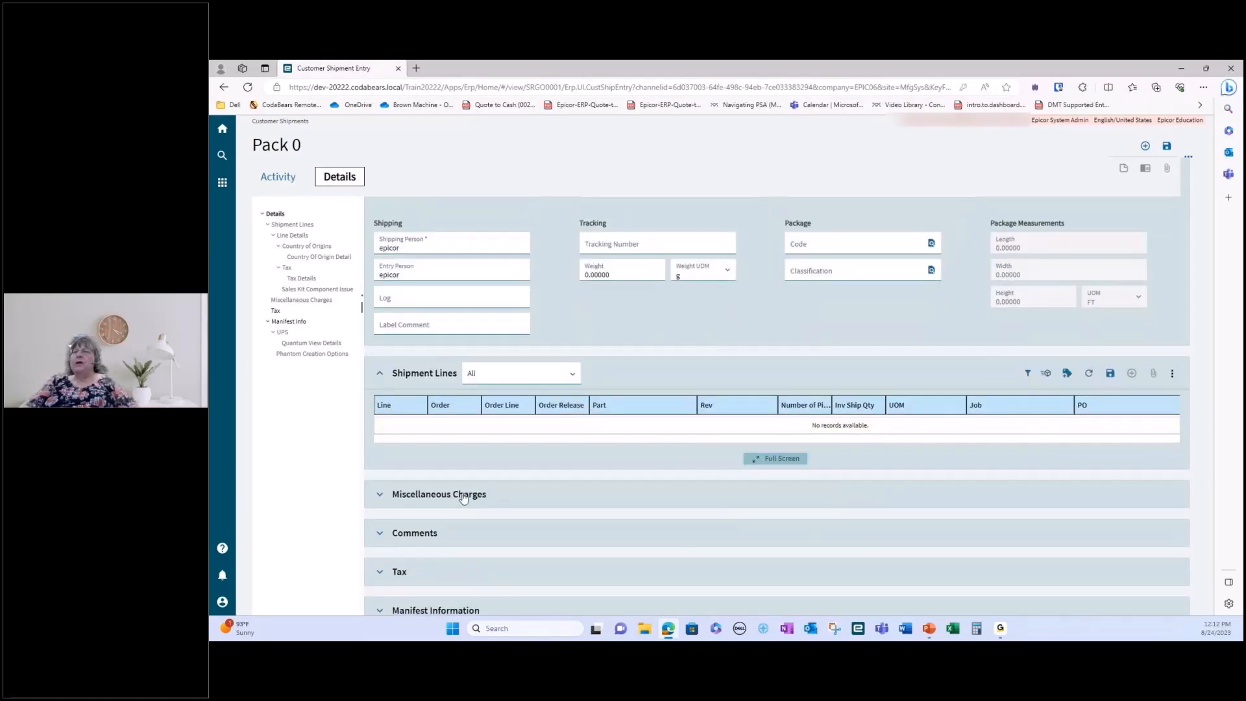
pyautogui.click(381, 496)
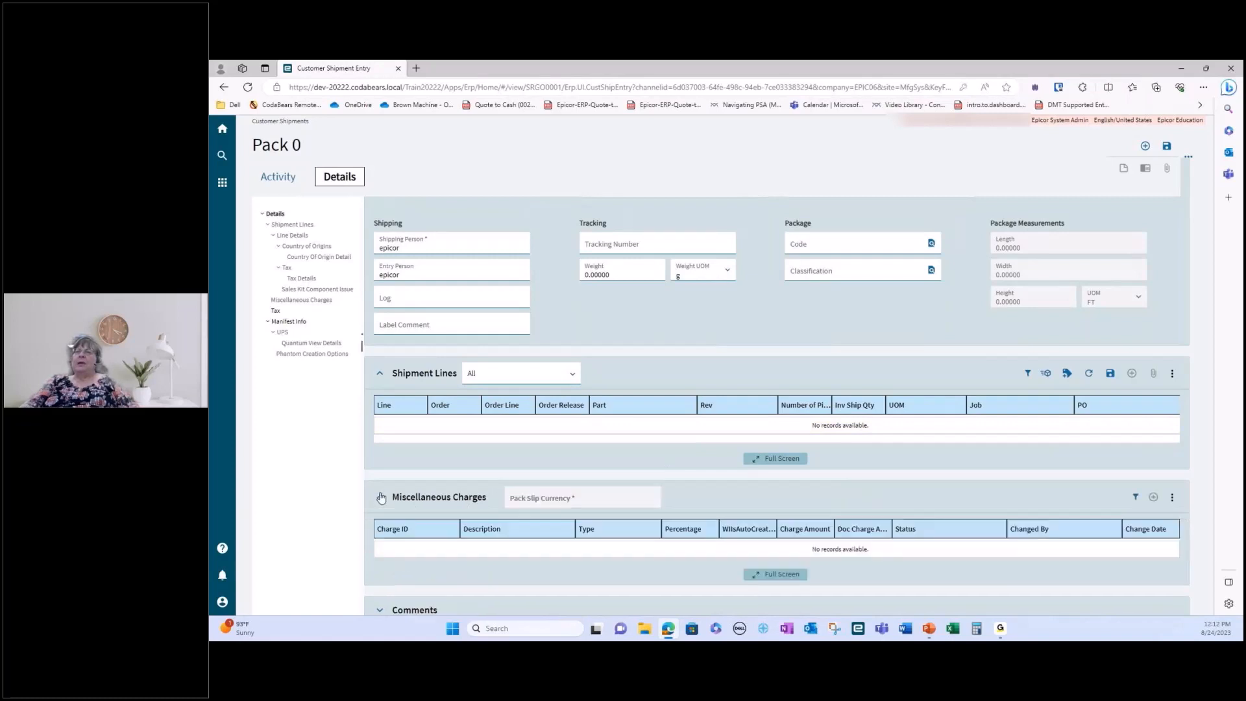
# Expand the Comments and Tax sections and review the comment box, tax totals and Tax Lines
pyautogui.scroll(-1, 547, 426)
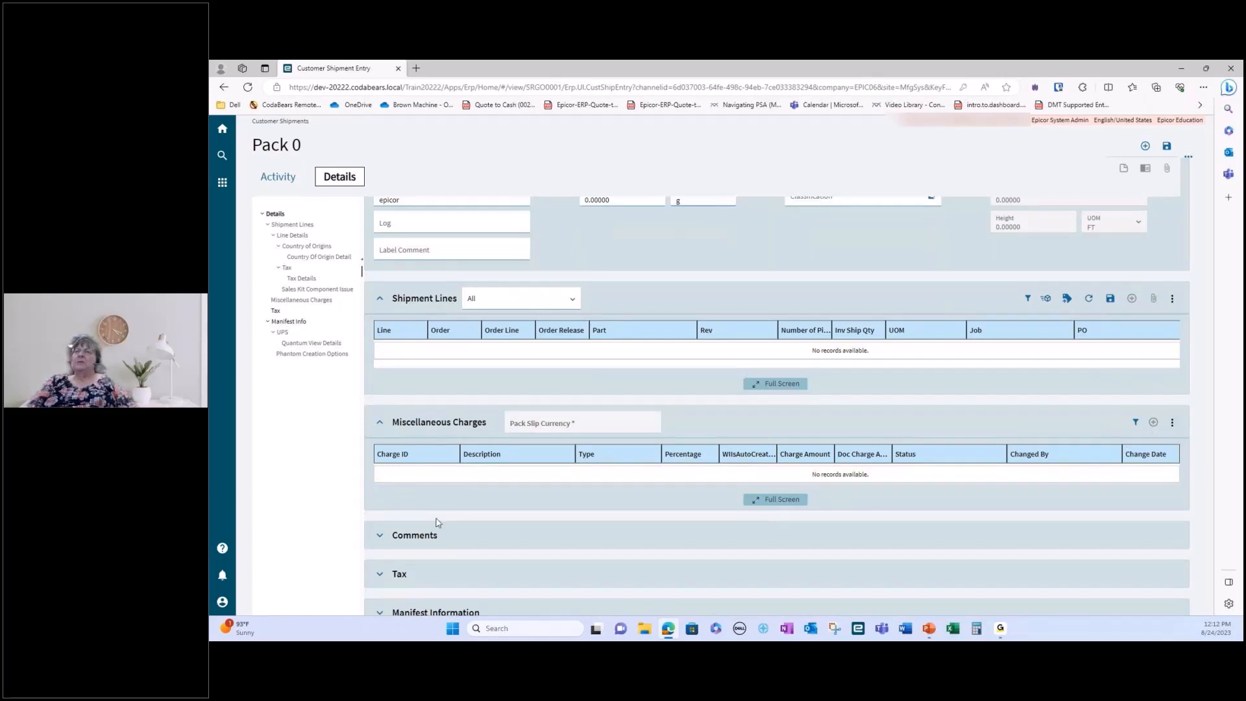
pyautogui.click(379, 536)
pyautogui.scroll(-2, 398, 529)
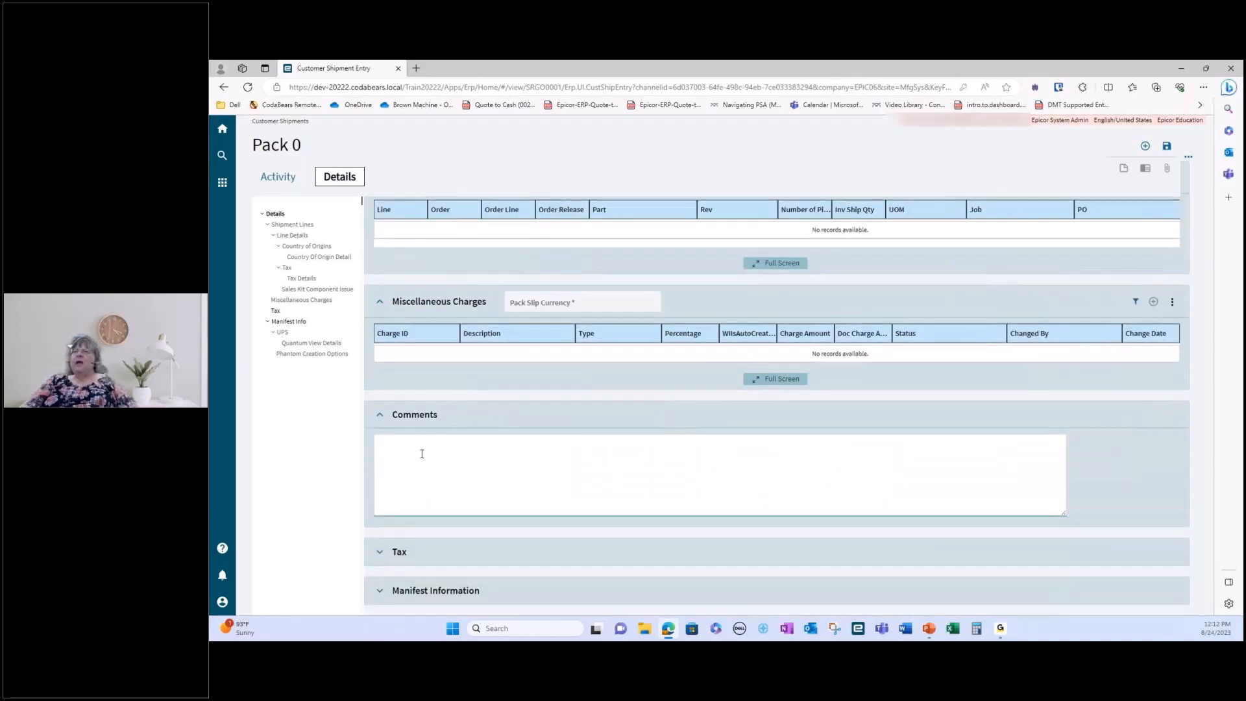
pyautogui.click(422, 454)
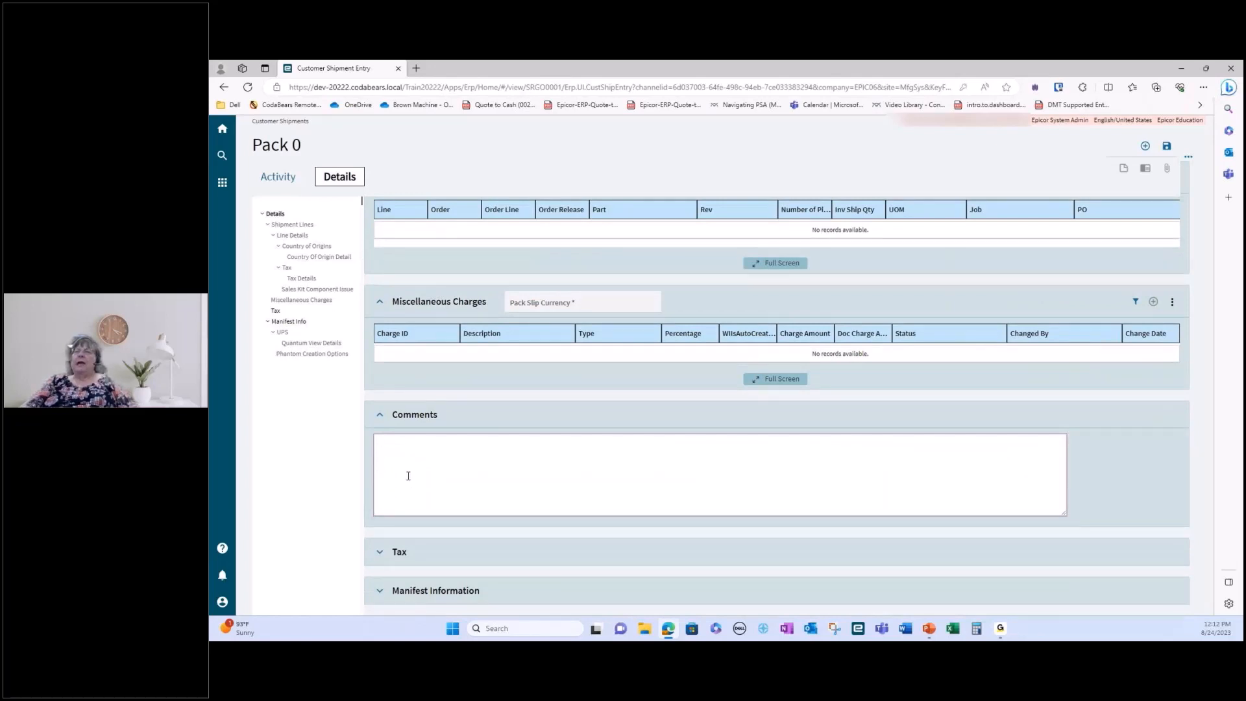
pyautogui.click(379, 553)
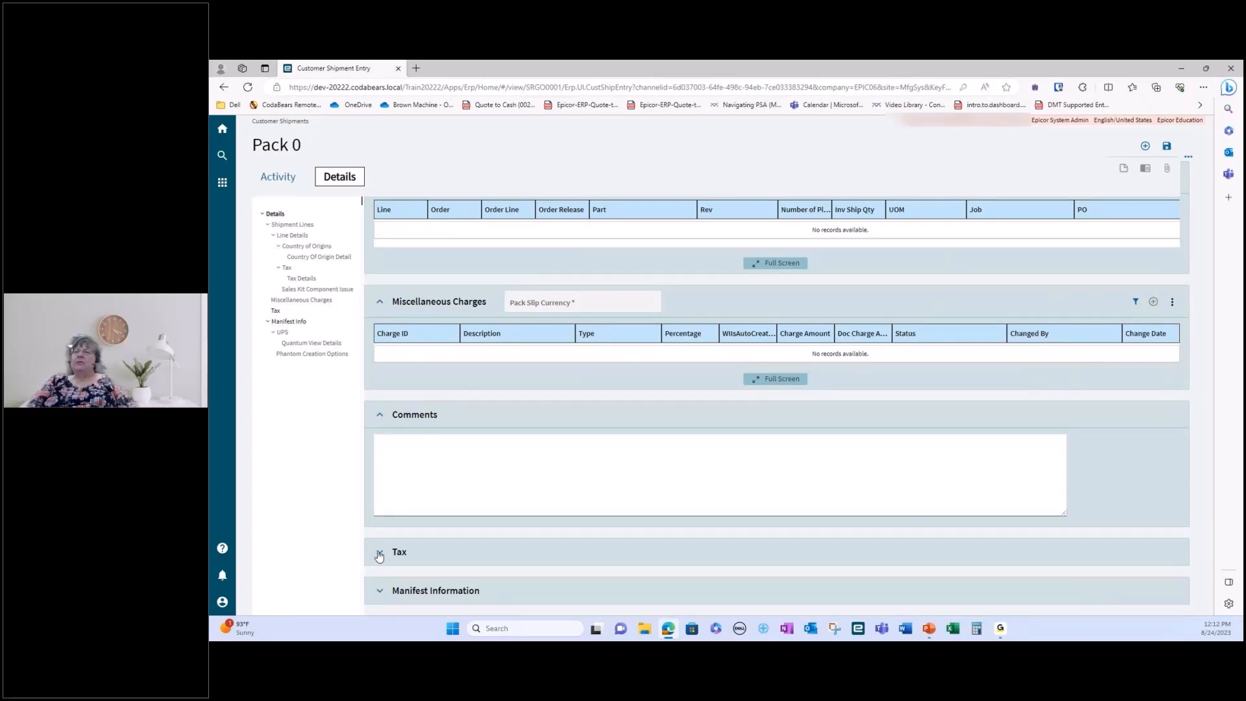
pyautogui.scroll(-3, 609, 447)
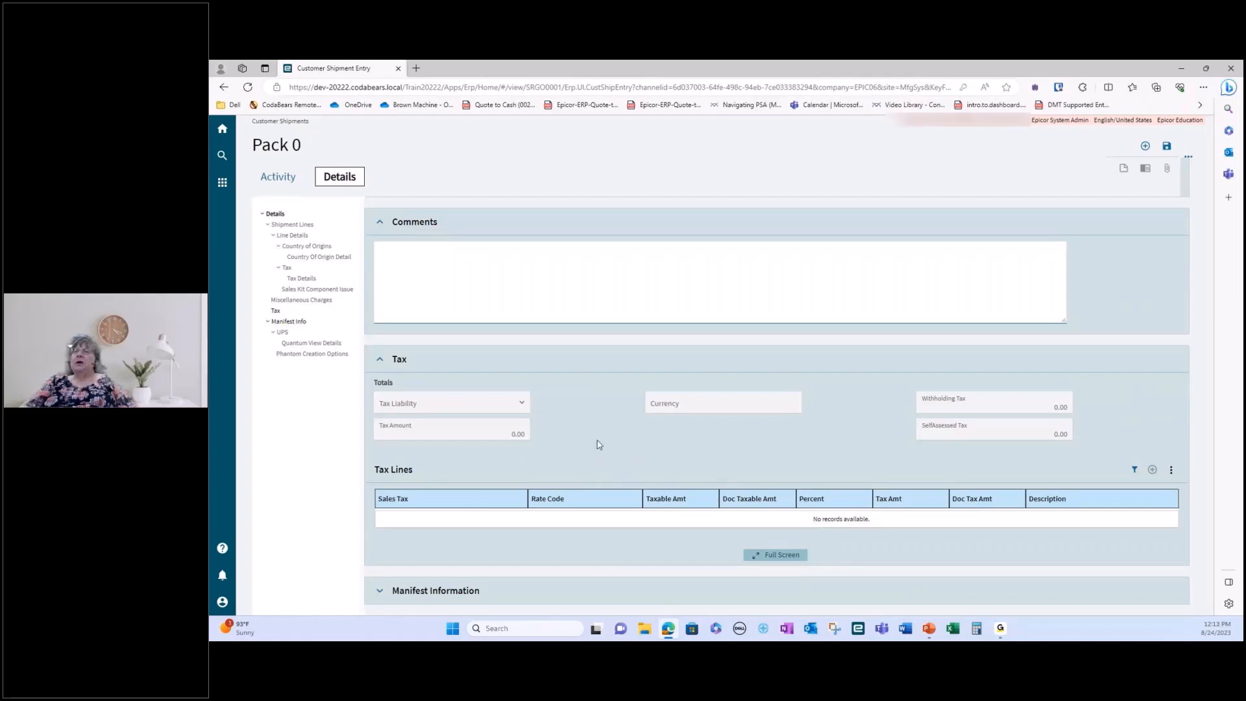
# Expand Manifest Information, review its delivery, handling, insurance and COD options, and return to the header details
pyautogui.click(419, 595)
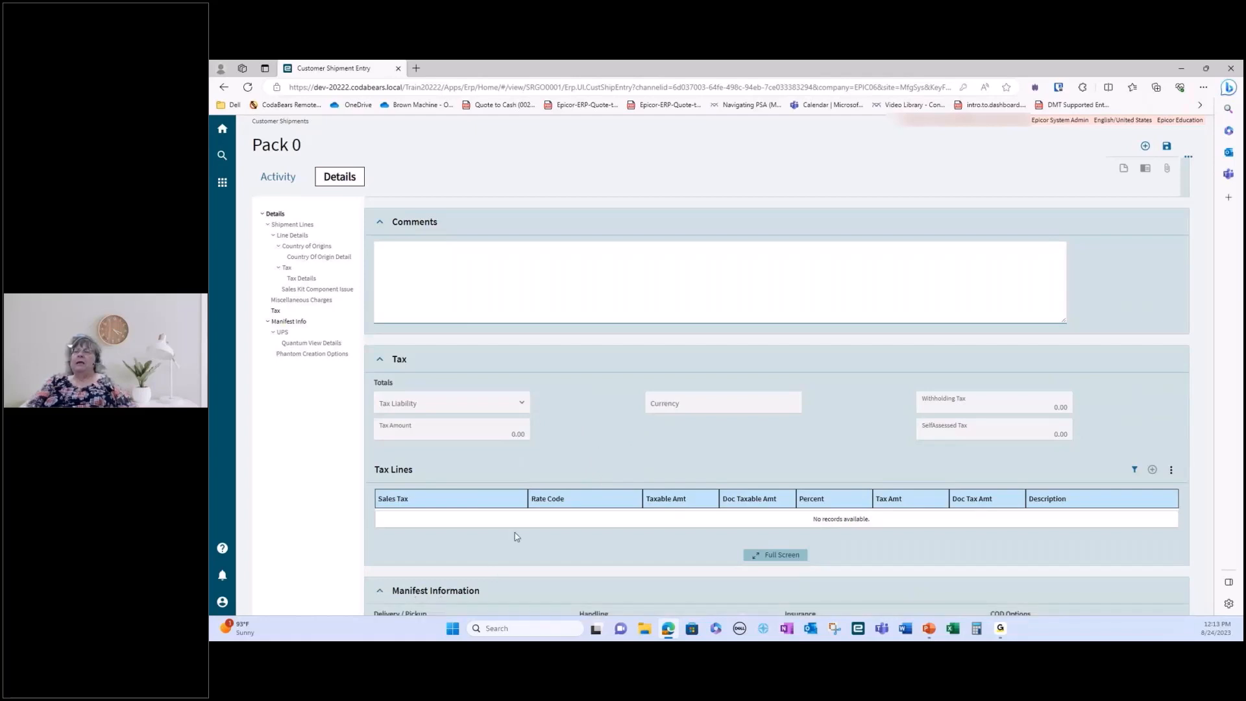
pyautogui.scroll(-2, 516, 532)
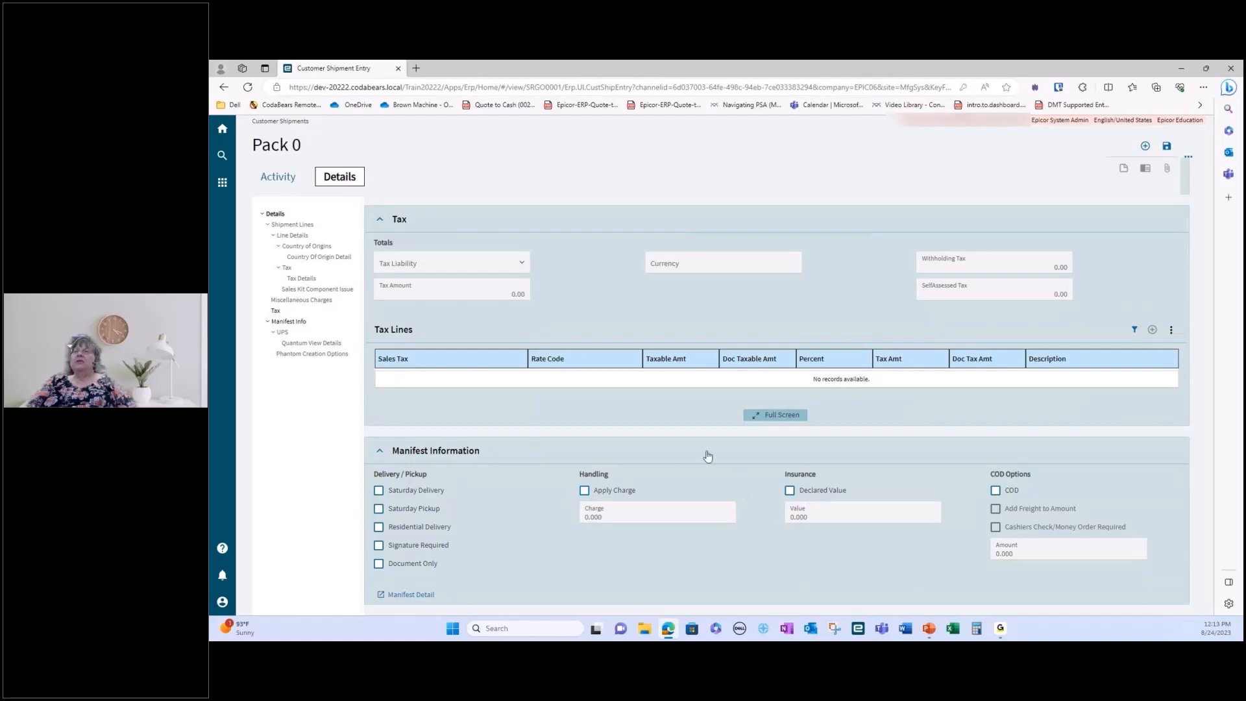
pyautogui.scroll(15, 707, 456)
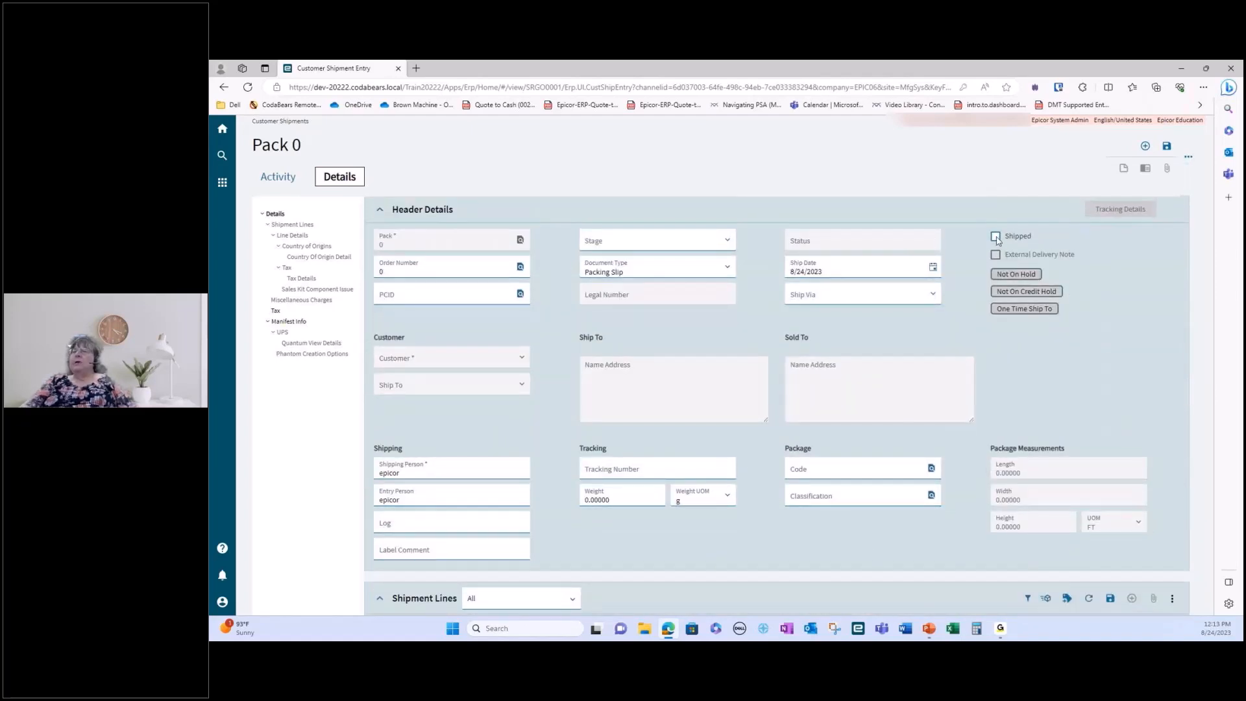
# Search the sales orders and try to link the DALTON order dated 07/12/2021 with PO number test
pyautogui.click(520, 266)
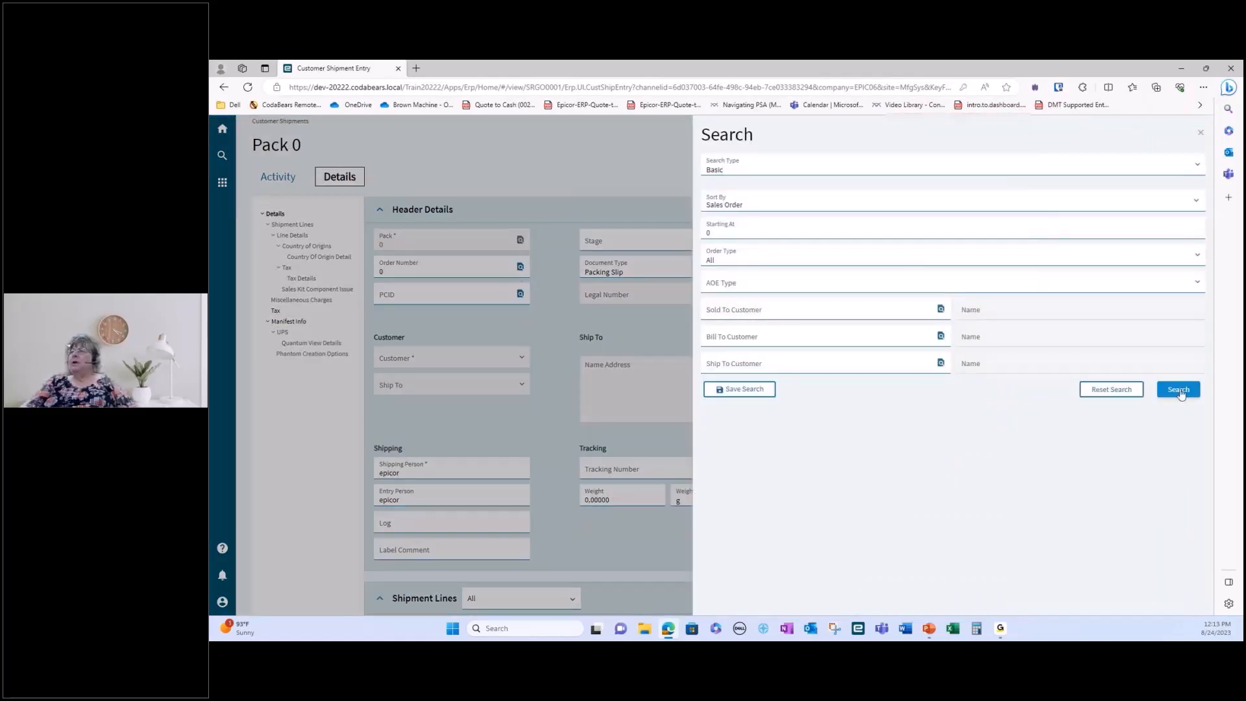
pyautogui.click(1184, 395)
pyautogui.click(771, 273)
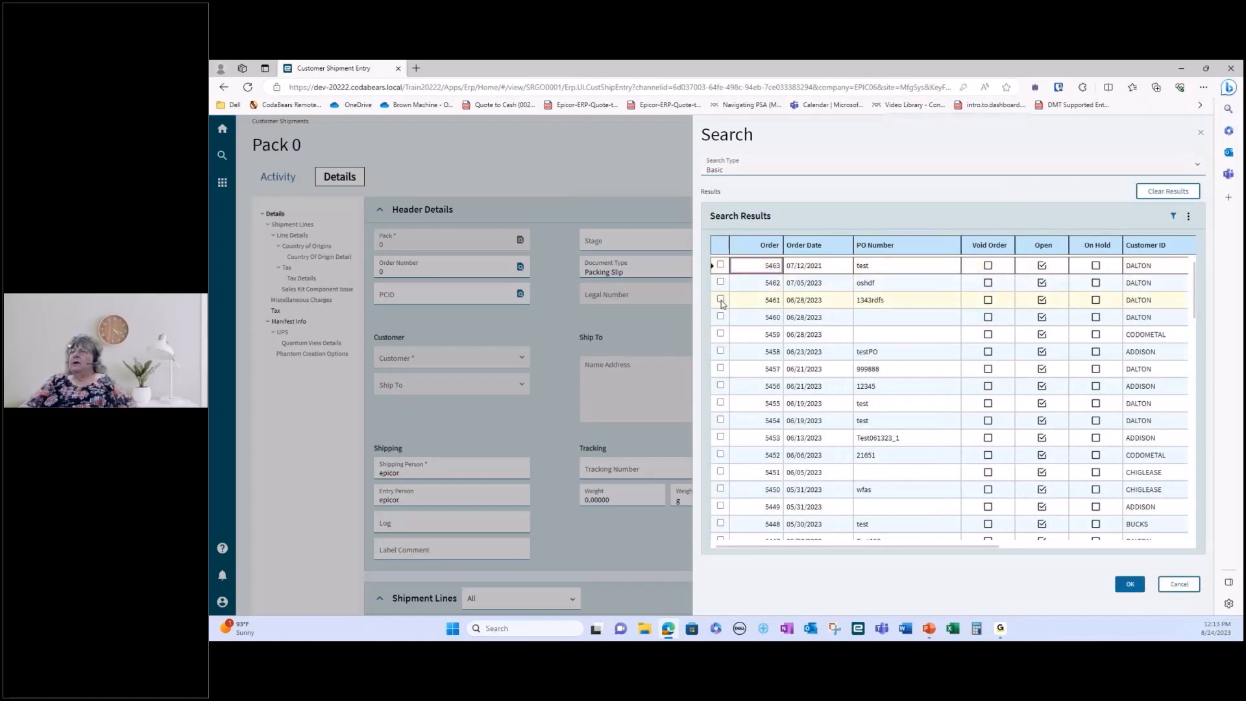
pyautogui.click(720, 264)
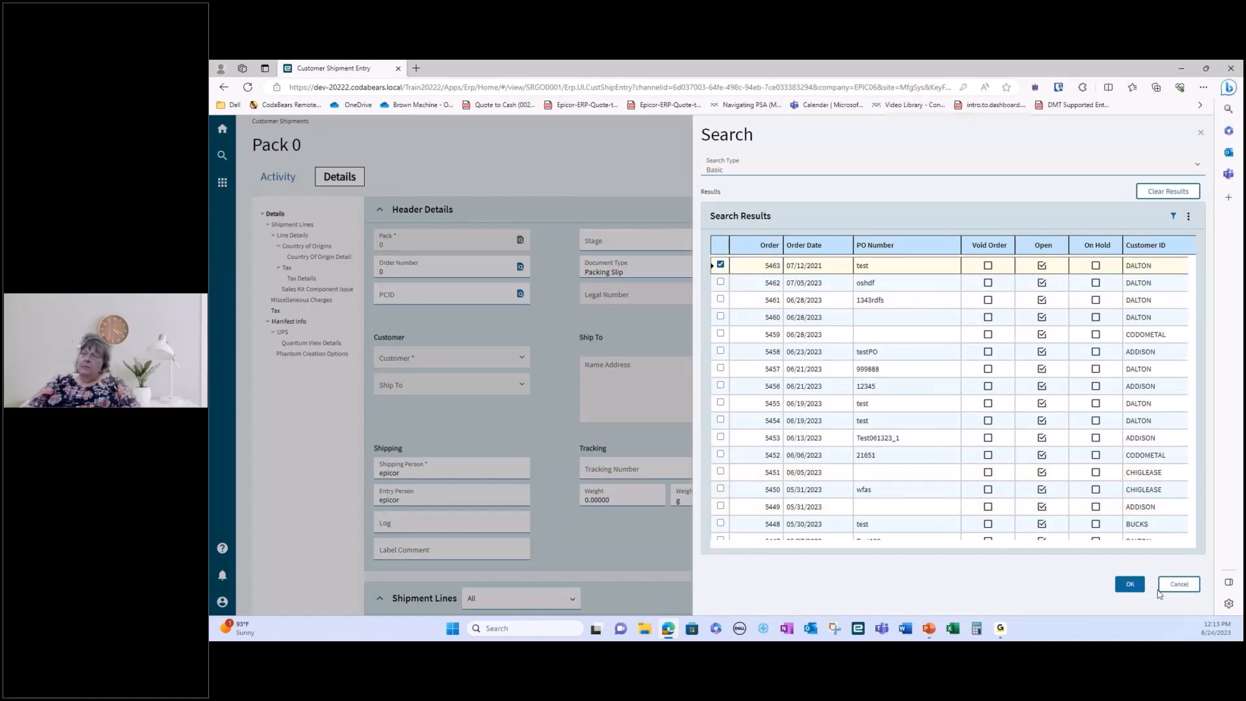
pyautogui.click(1123, 585)
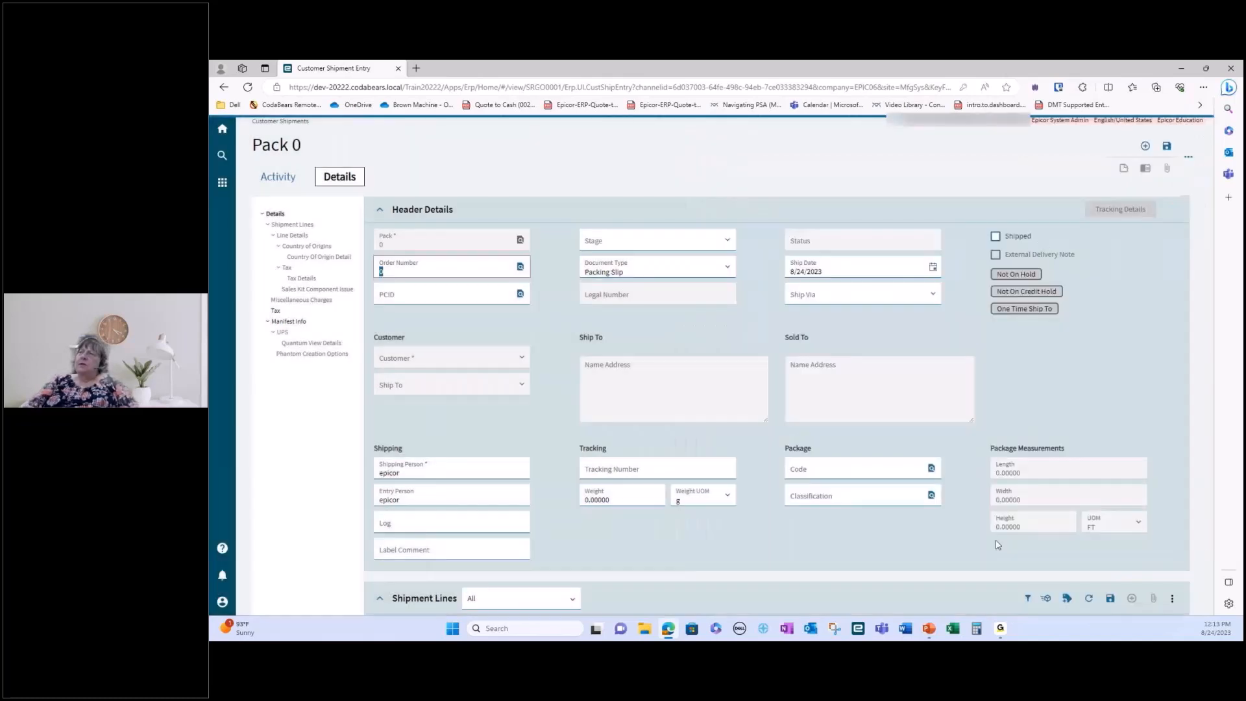
# Mark the pack as Shipped and try to save it
pyautogui.click(996, 237)
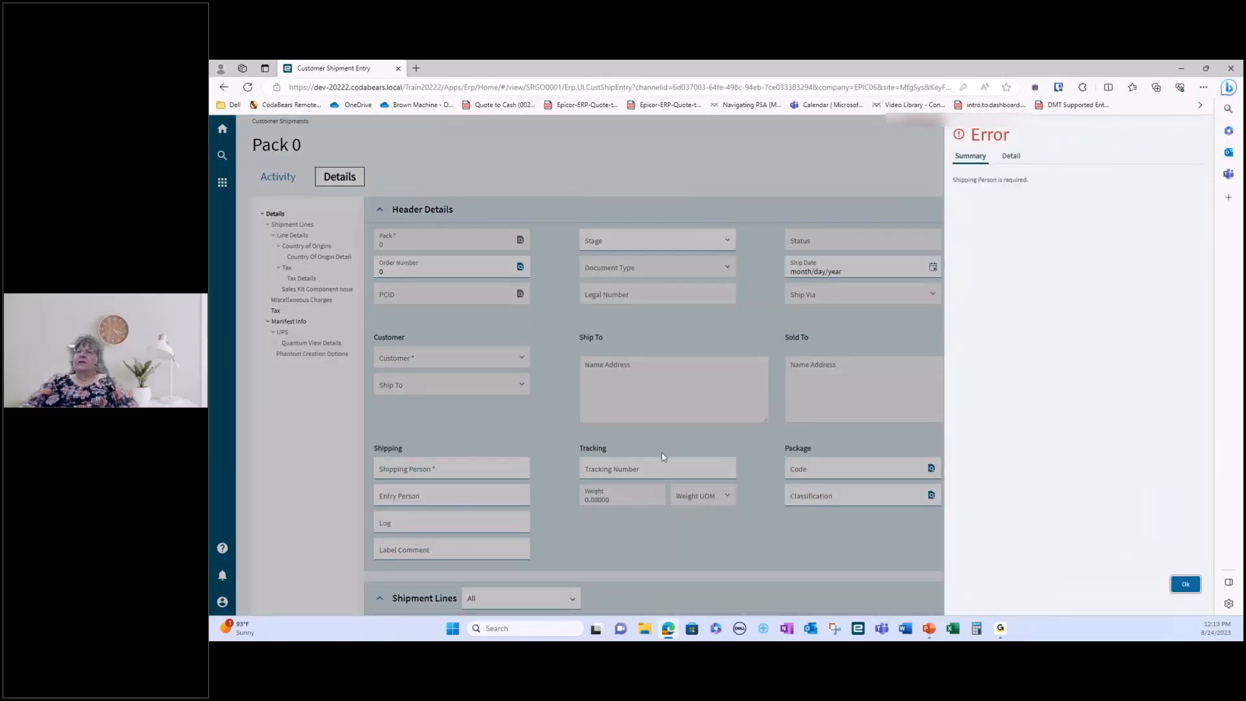
pyautogui.click(1185, 584)
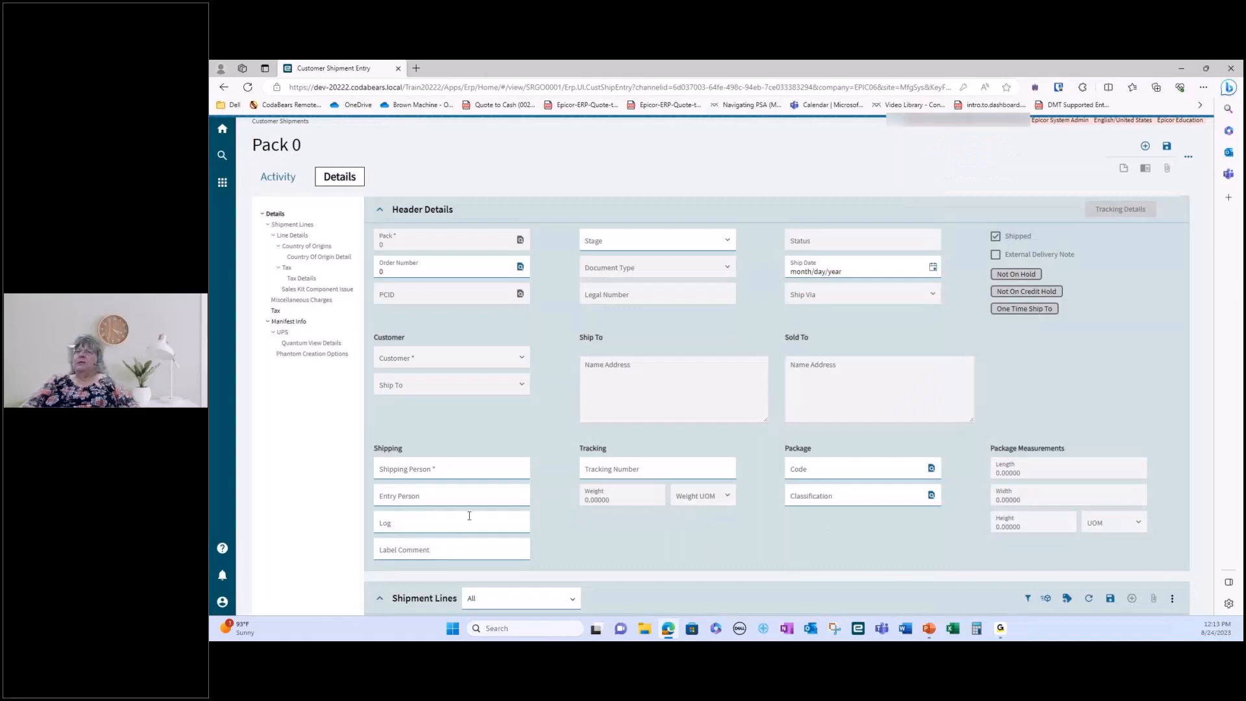
pyautogui.click(510, 470)
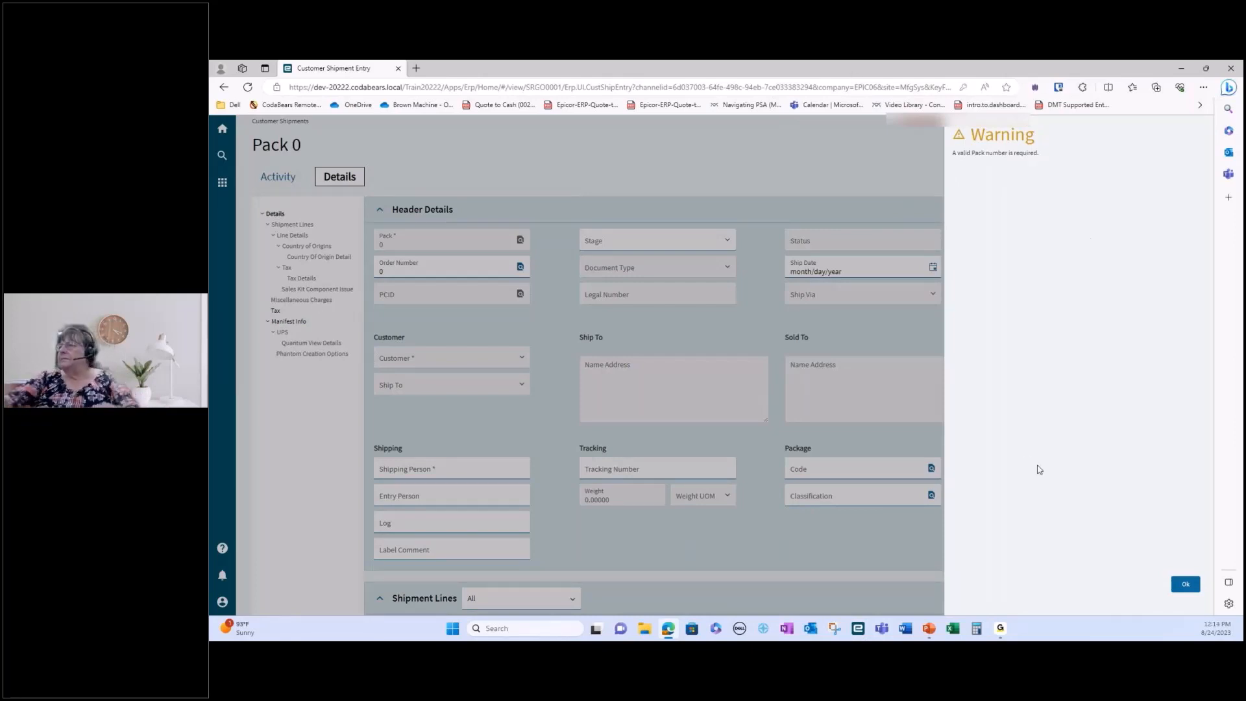
pyautogui.click(1185, 584)
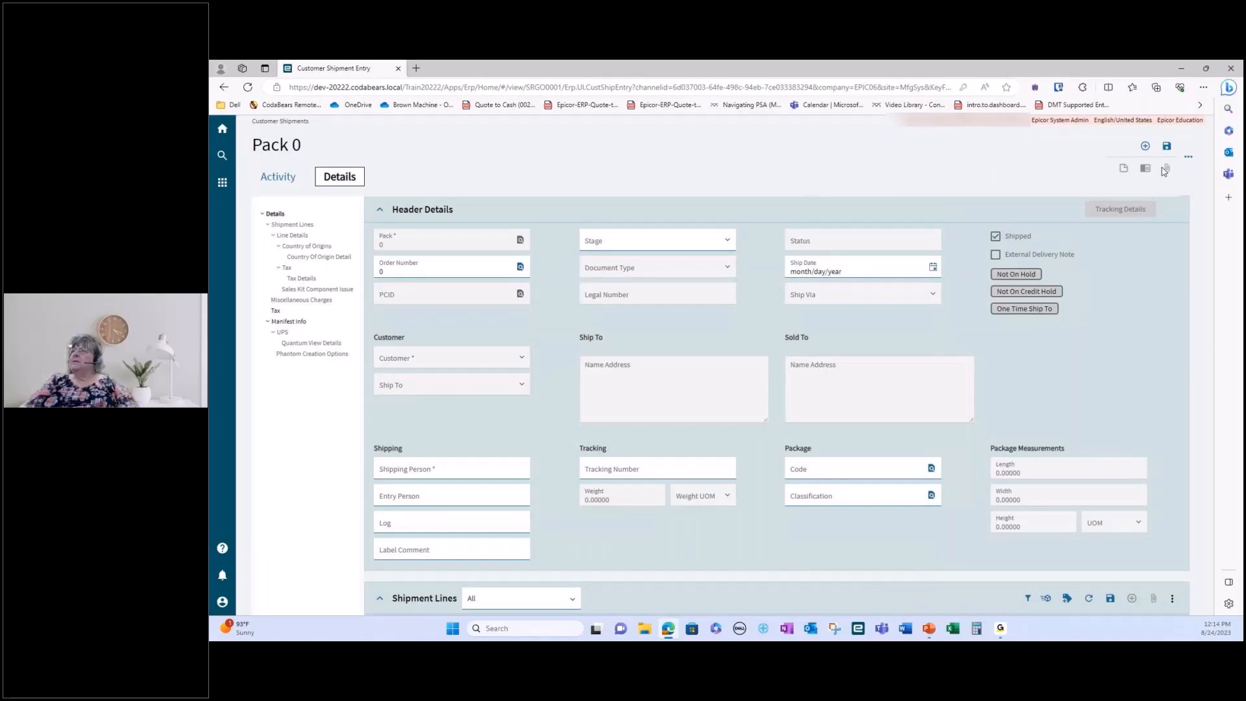
pyautogui.click(1166, 146)
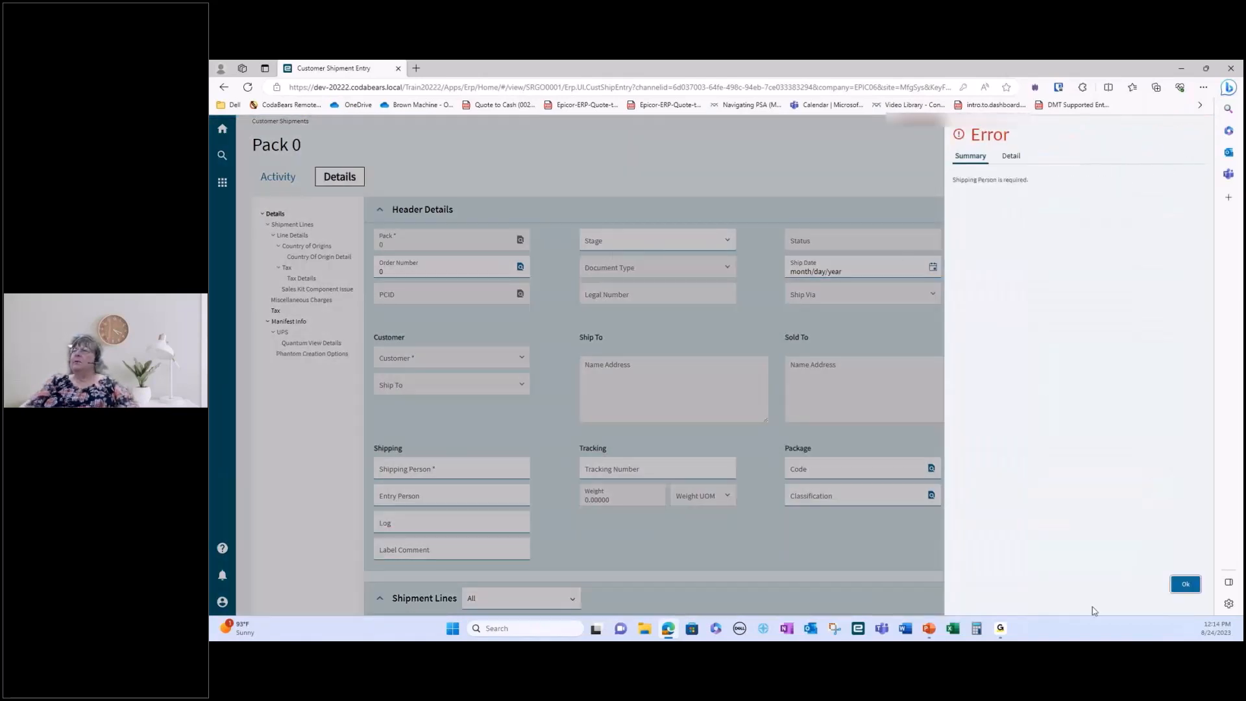
# Enter the shipping person's initials in the header details and try to save the pack
pyautogui.click(1184, 584)
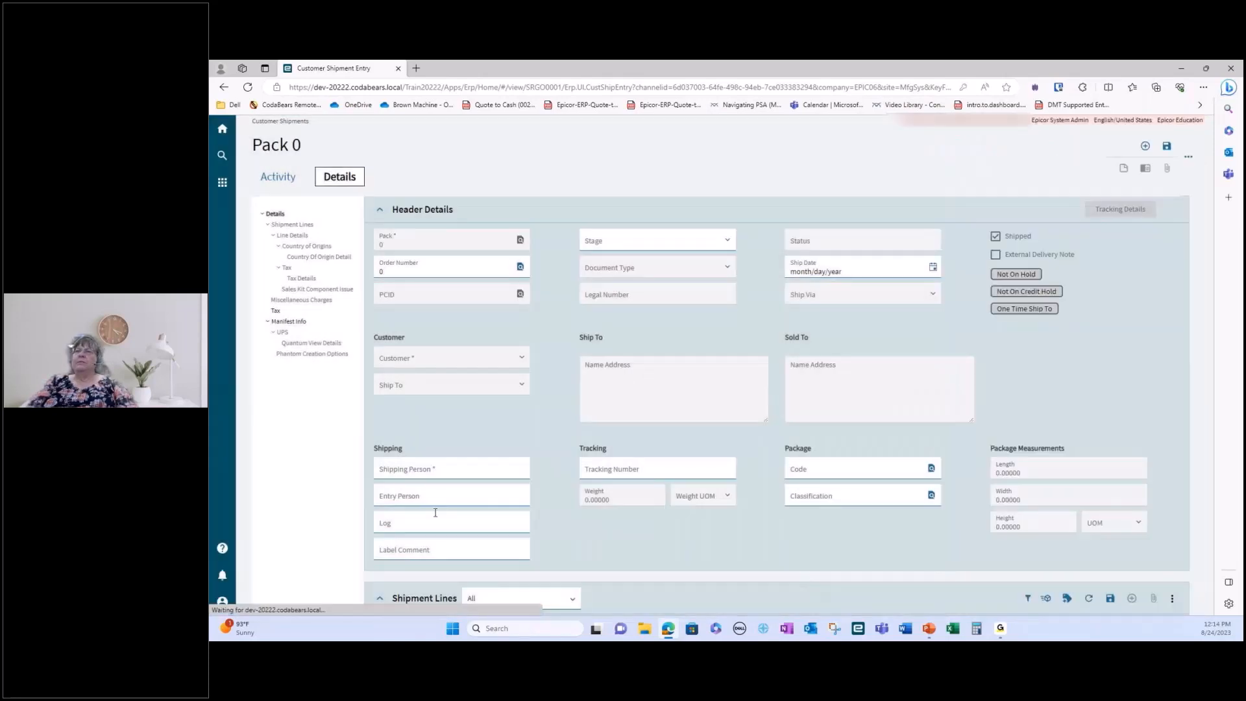
pyautogui.click(457, 470)
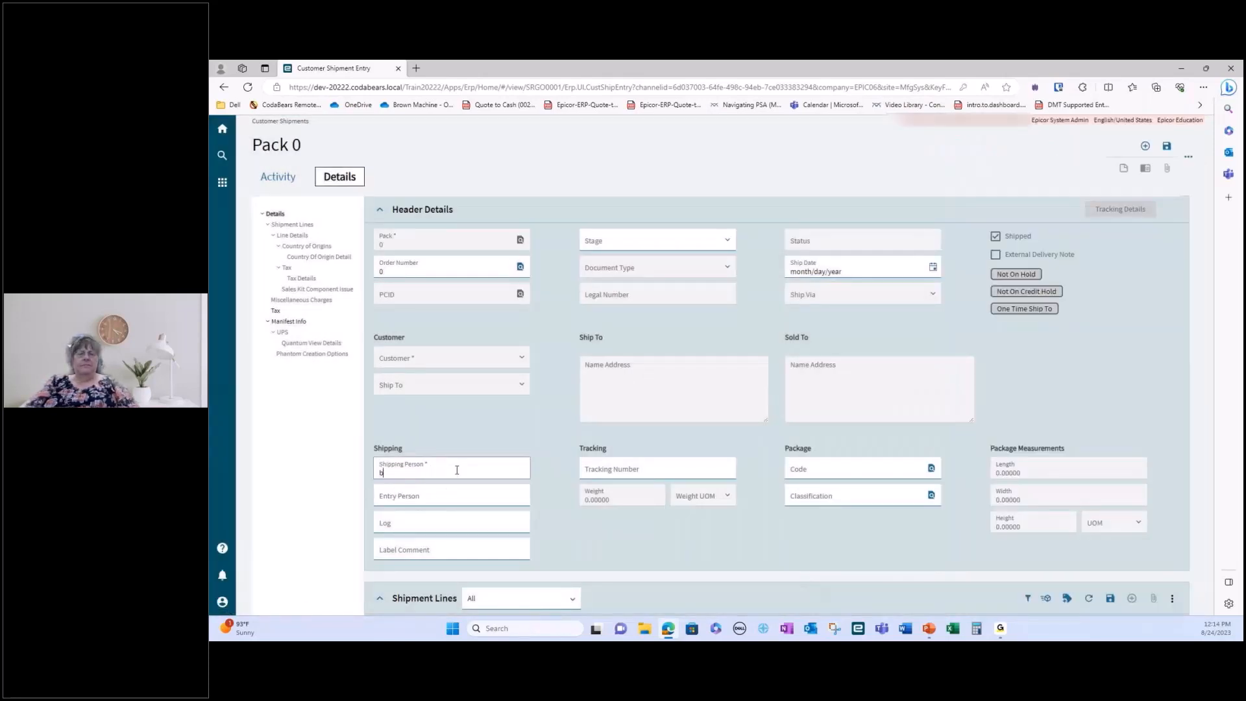
pyautogui.click(1165, 148)
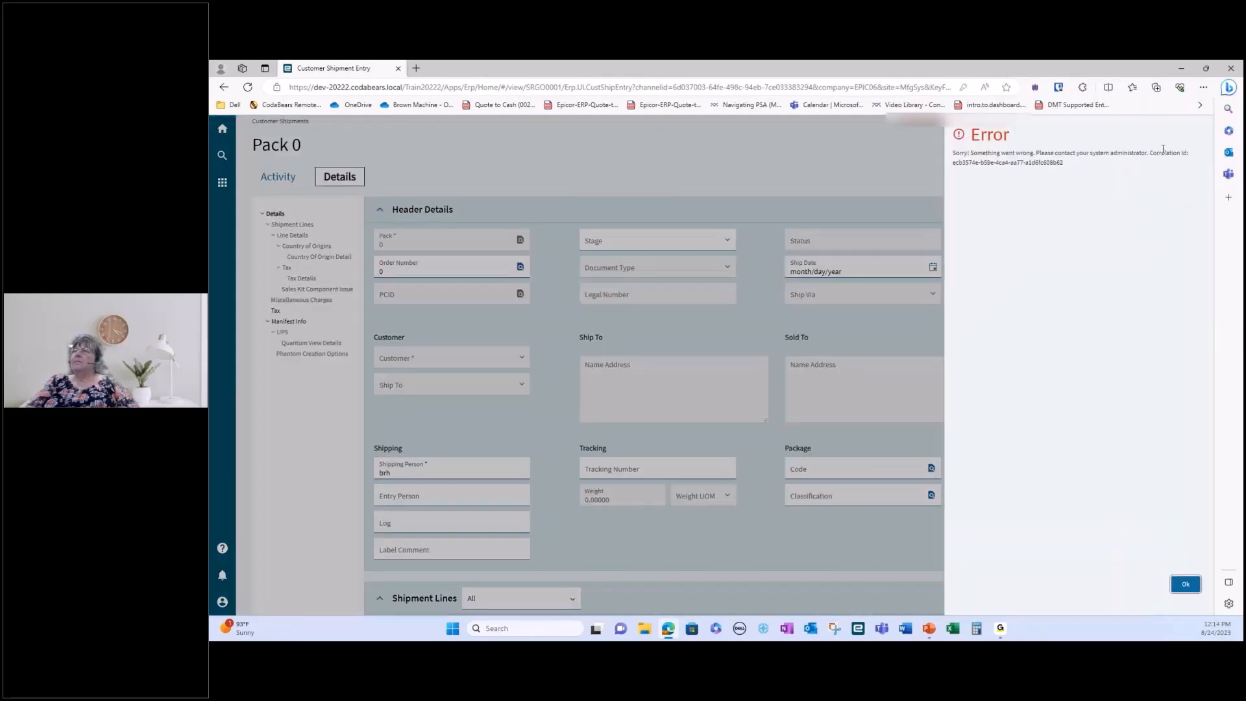
pyautogui.click(1185, 584)
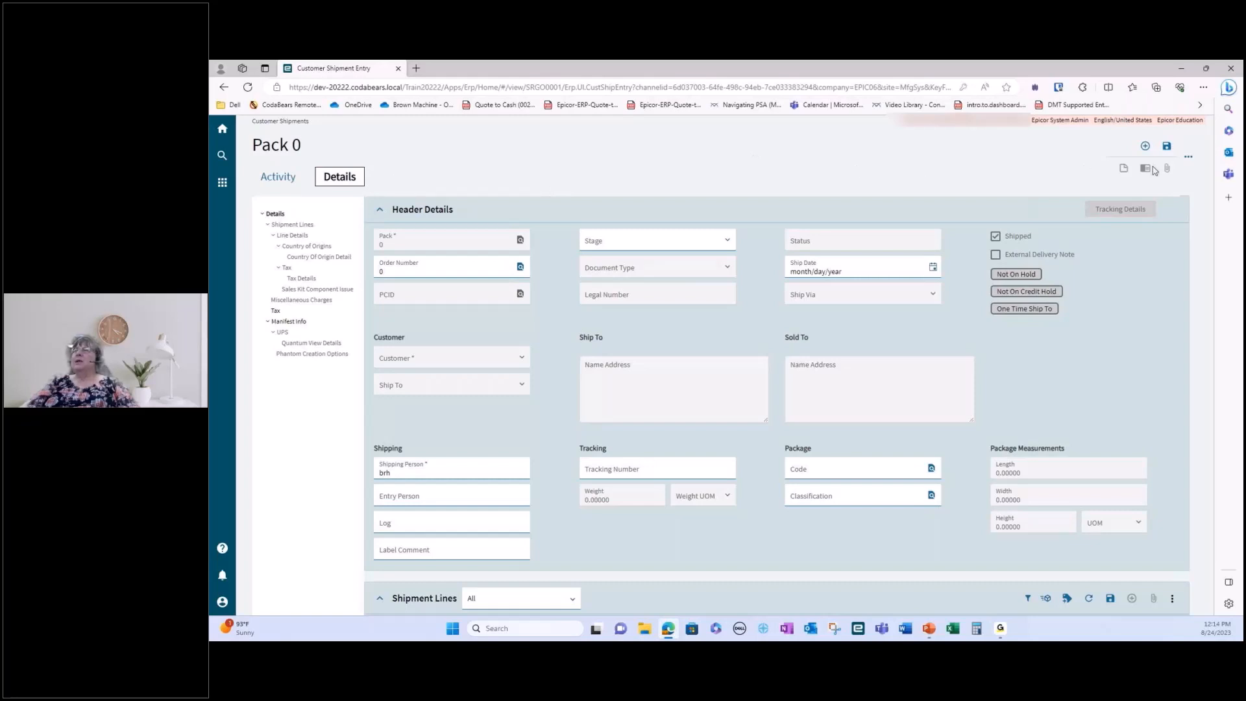
# Create a new pack with a shipment line using the New Pack/Line action, and dismiss the resulting message
pyautogui.click(1189, 160)
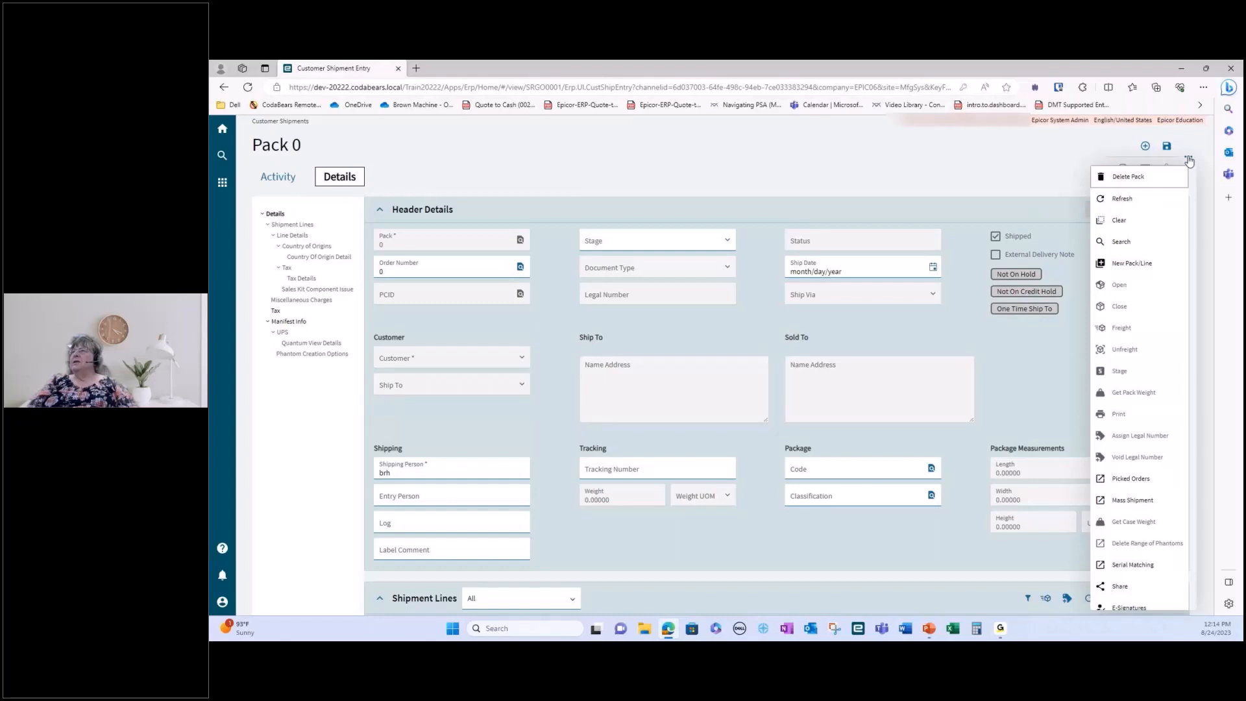
pyautogui.click(1125, 265)
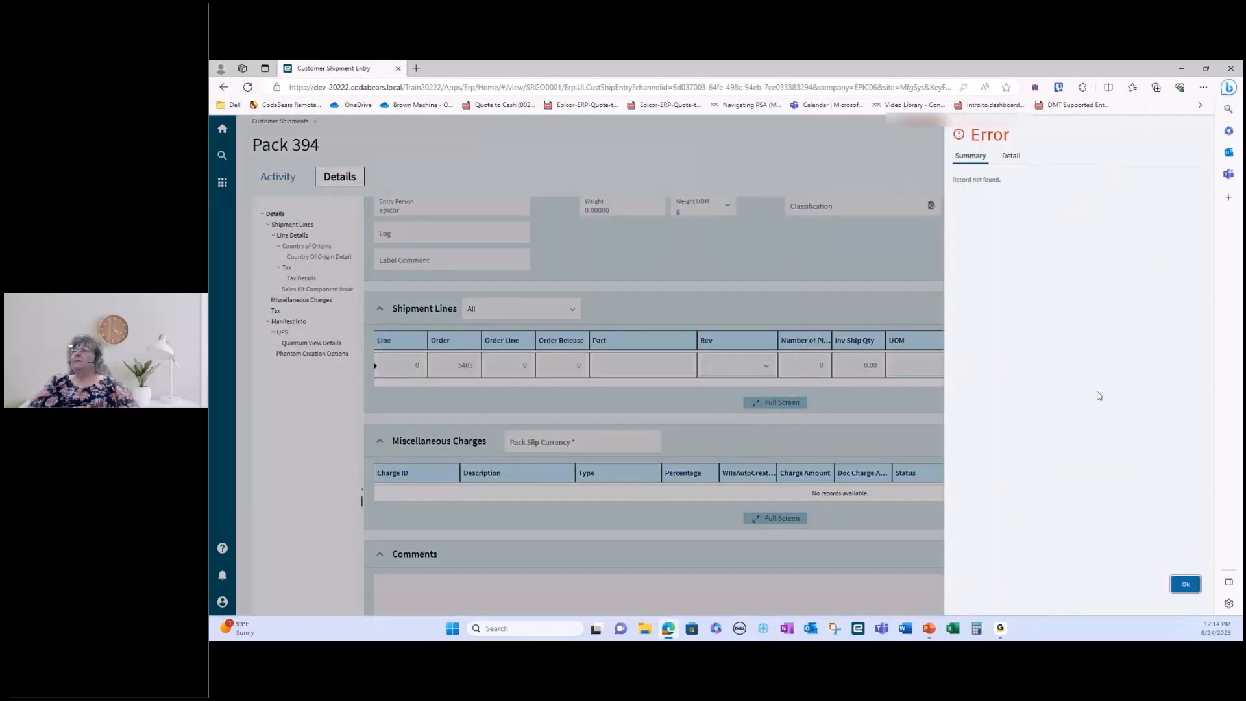
pyautogui.click(1184, 584)
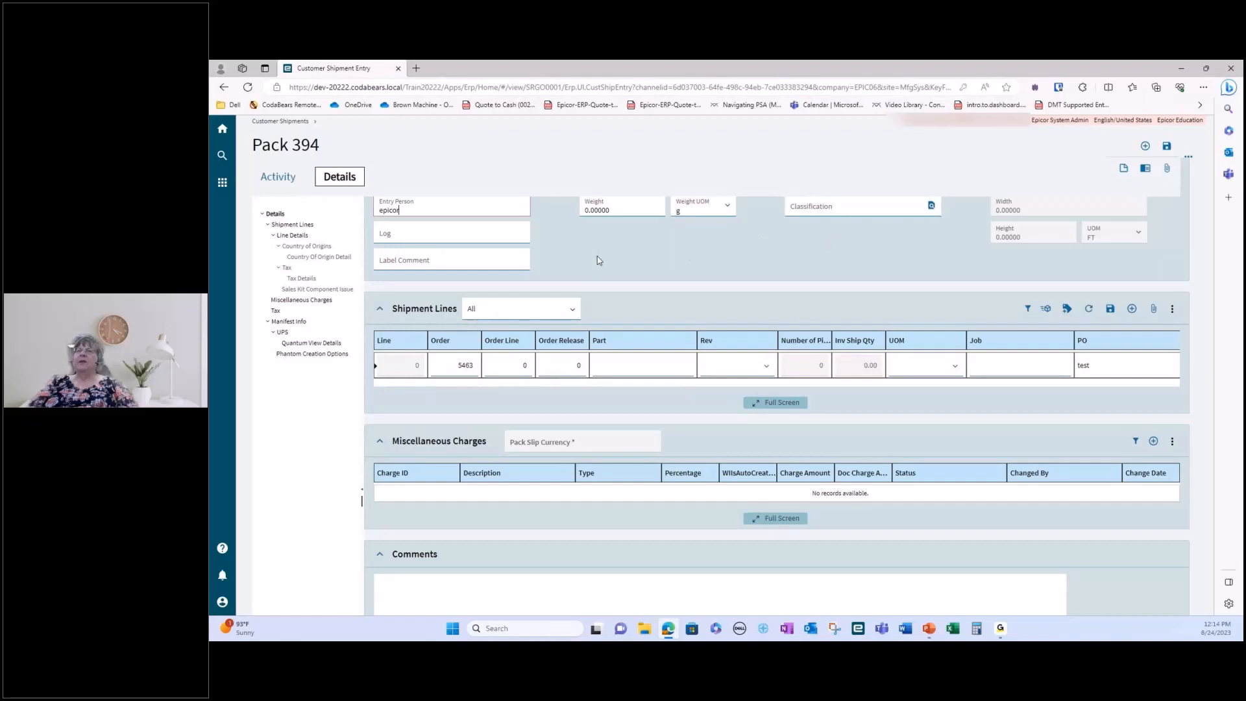
# Open Bill of Lading Entry from the Shipping / Receiving General Operations, open BOL 1 and review its details and lines
pyautogui.click(222, 184)
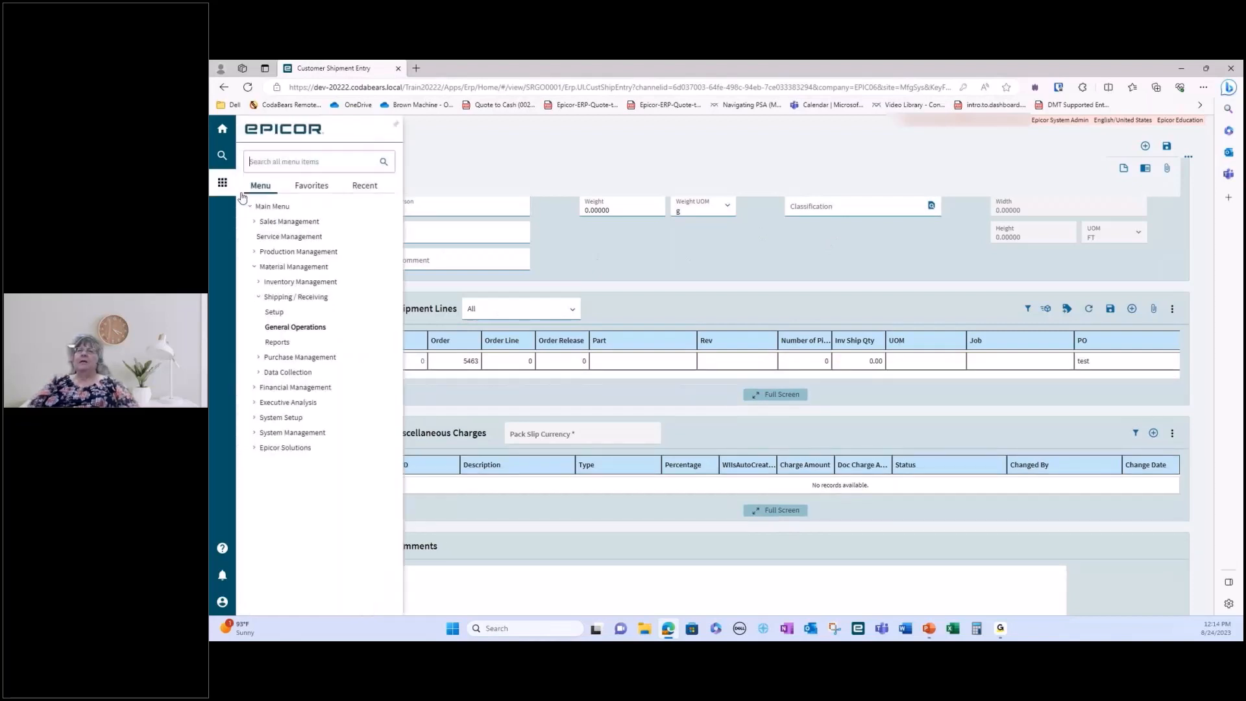
pyautogui.click(277, 328)
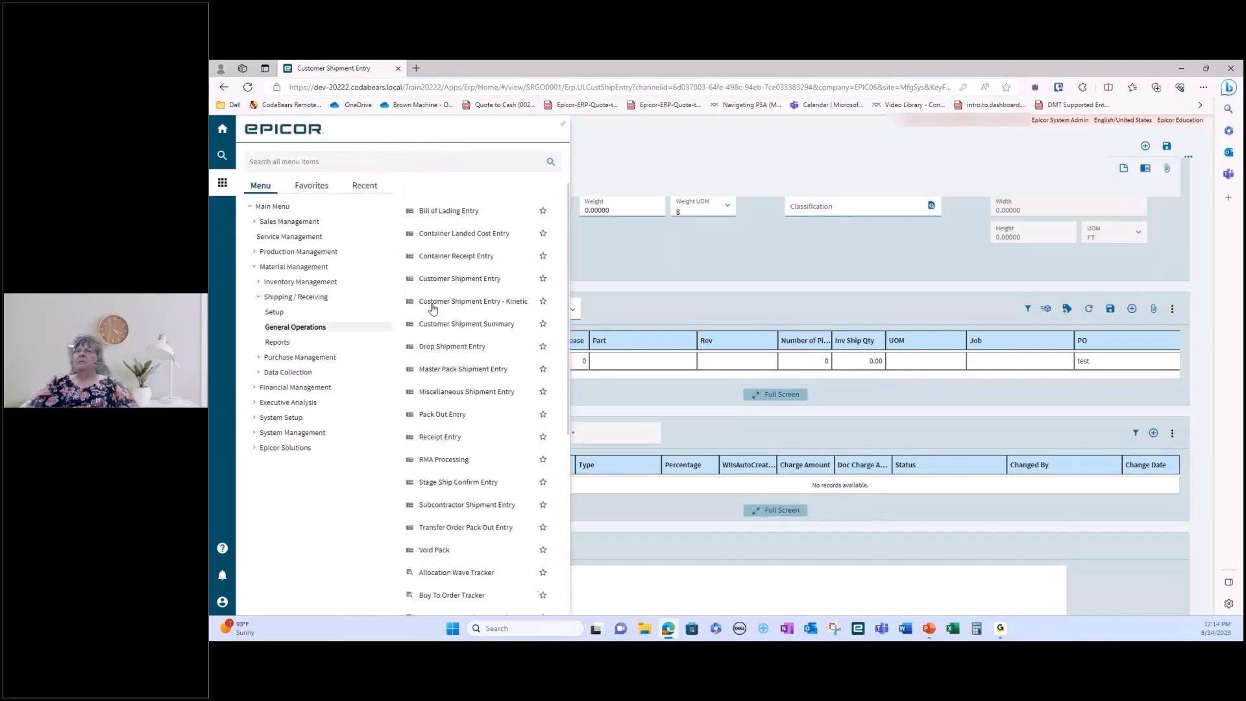
pyautogui.click(454, 208)
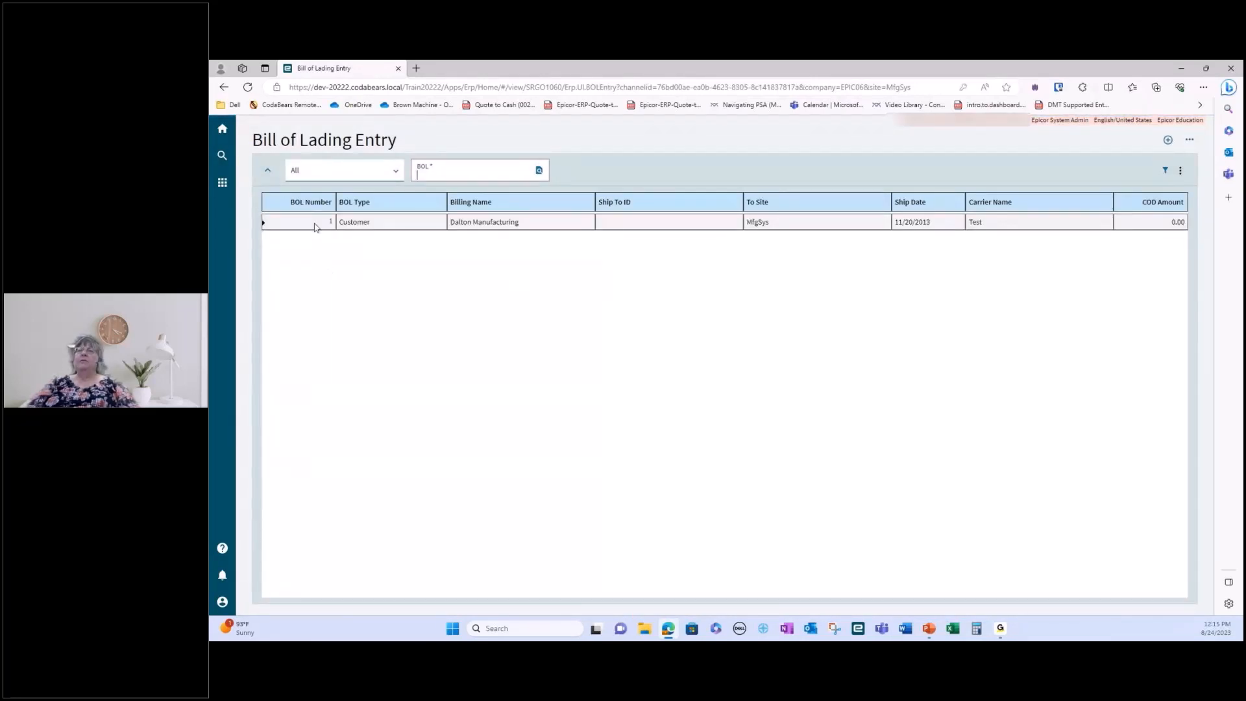
pyautogui.click(315, 224)
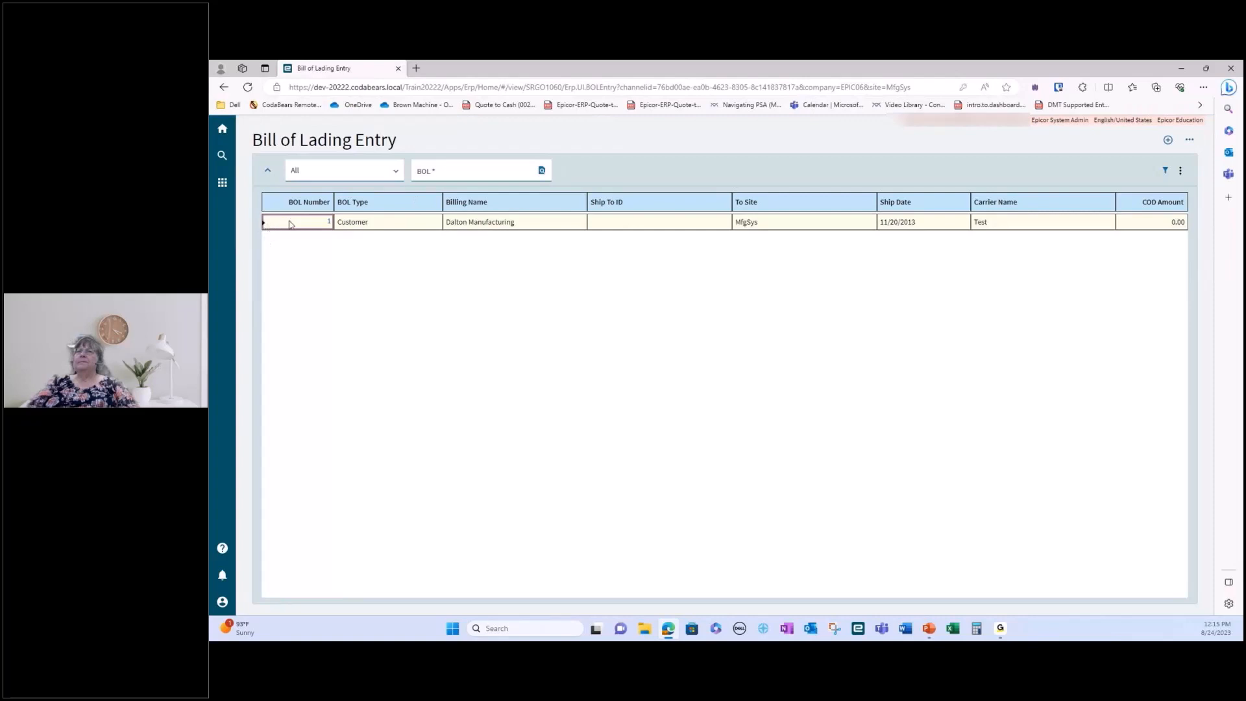
pyautogui.click(329, 222)
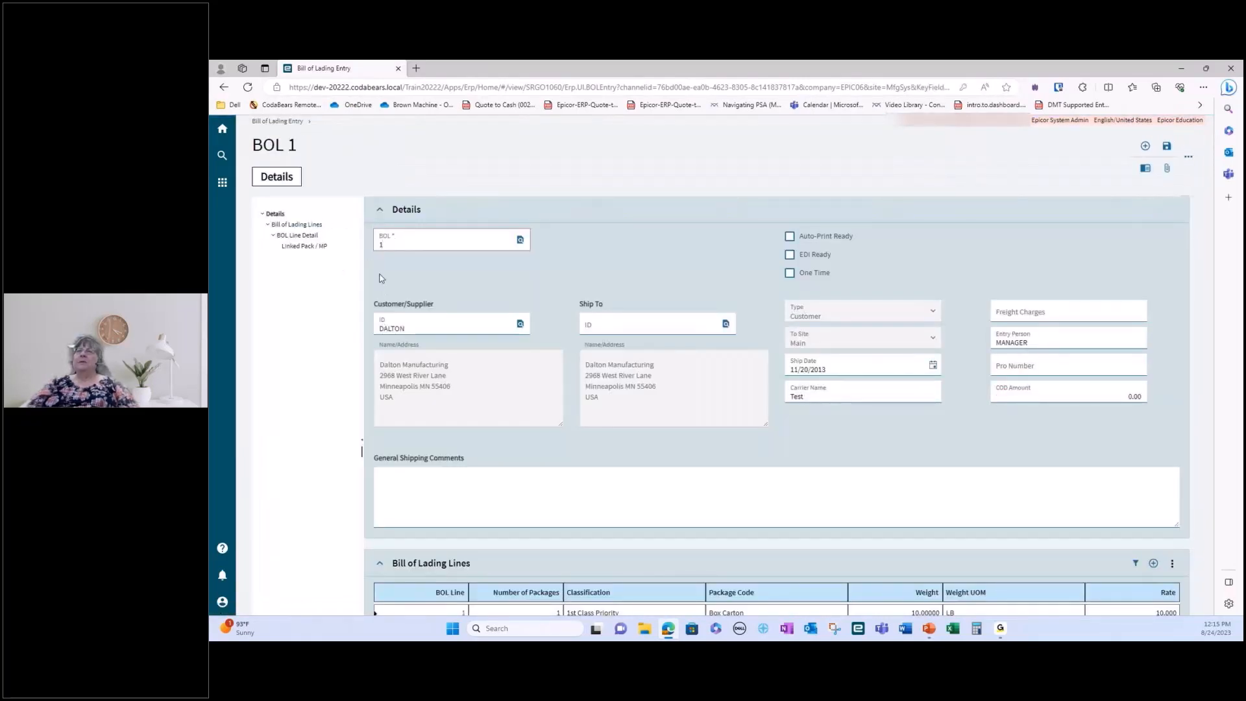
pyautogui.scroll(-1, 368, 294)
pyautogui.scroll(1, 376, 273)
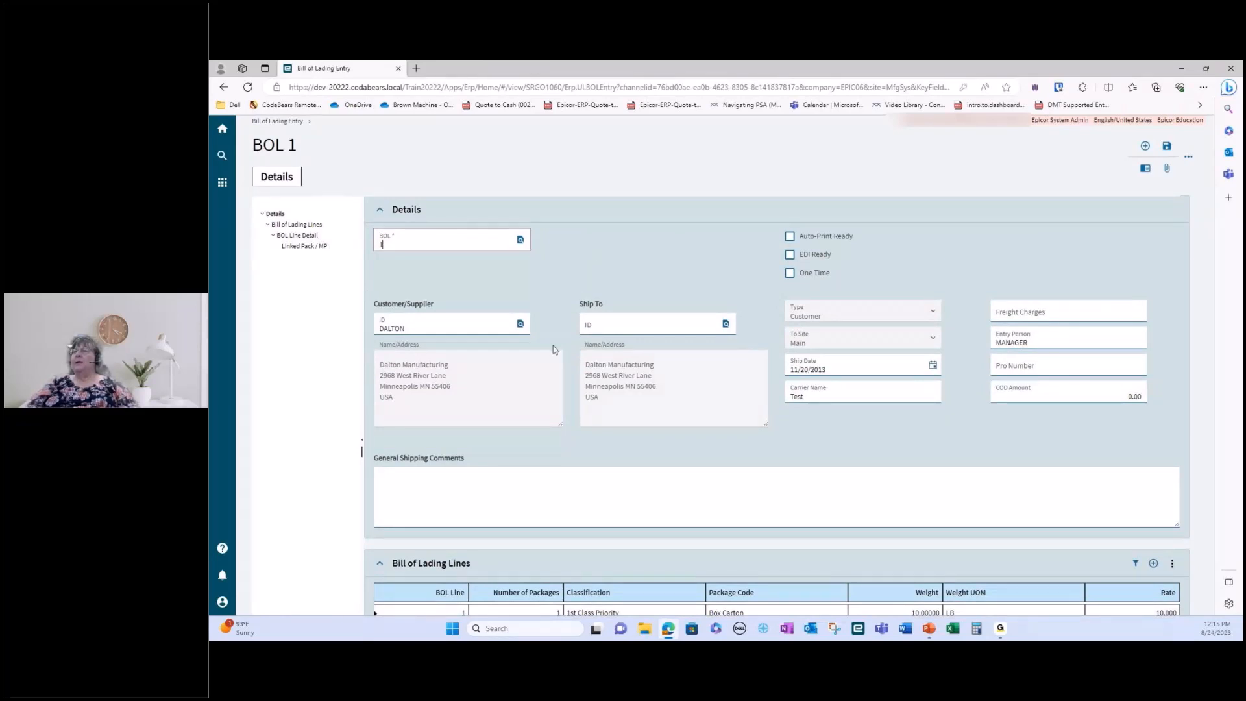
pyautogui.scroll(-1, 508, 360)
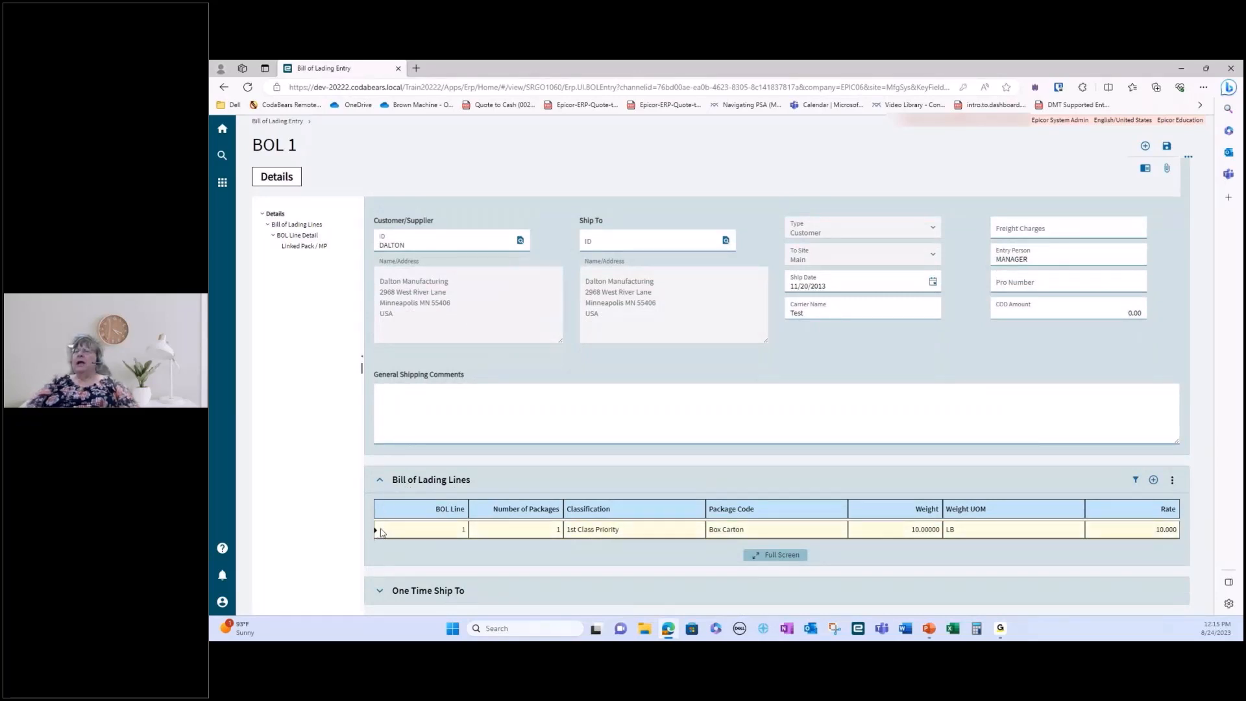
# Add a new line to BOL 1's Bill of Lading Lines, reselect the Box Carton line and expand the One Time Ship To section
pyautogui.click(1153, 481)
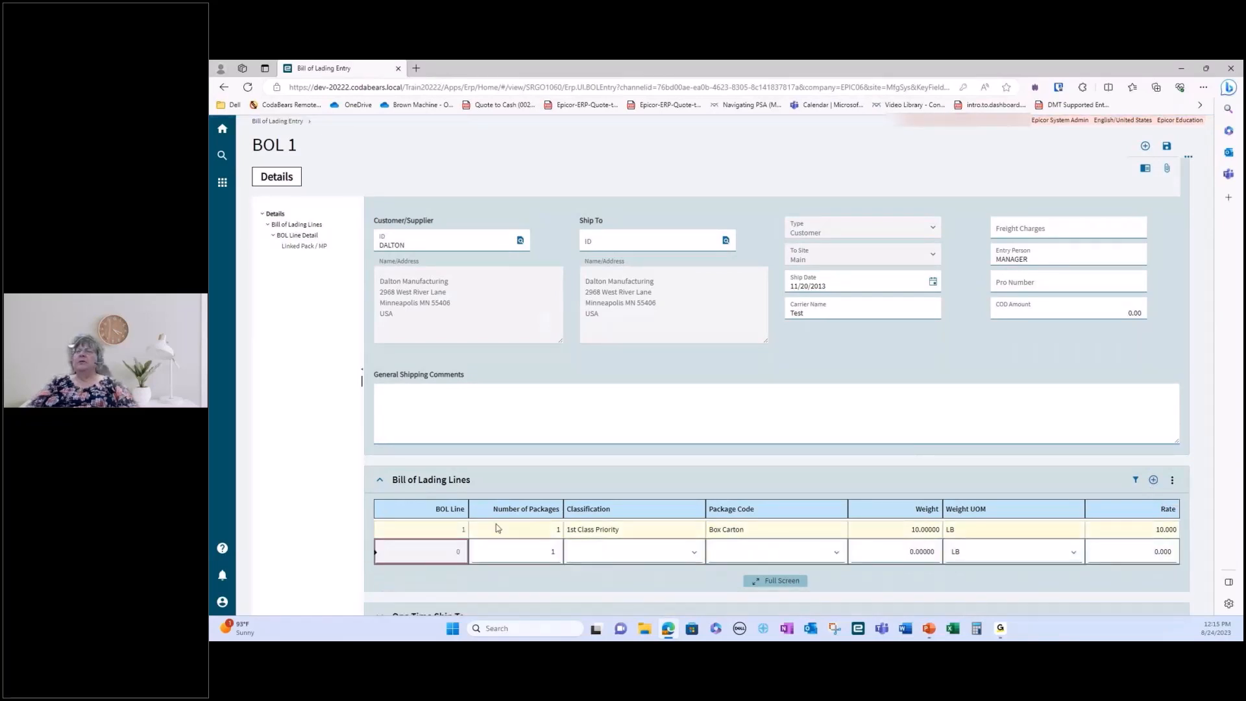
pyautogui.press('Tab')
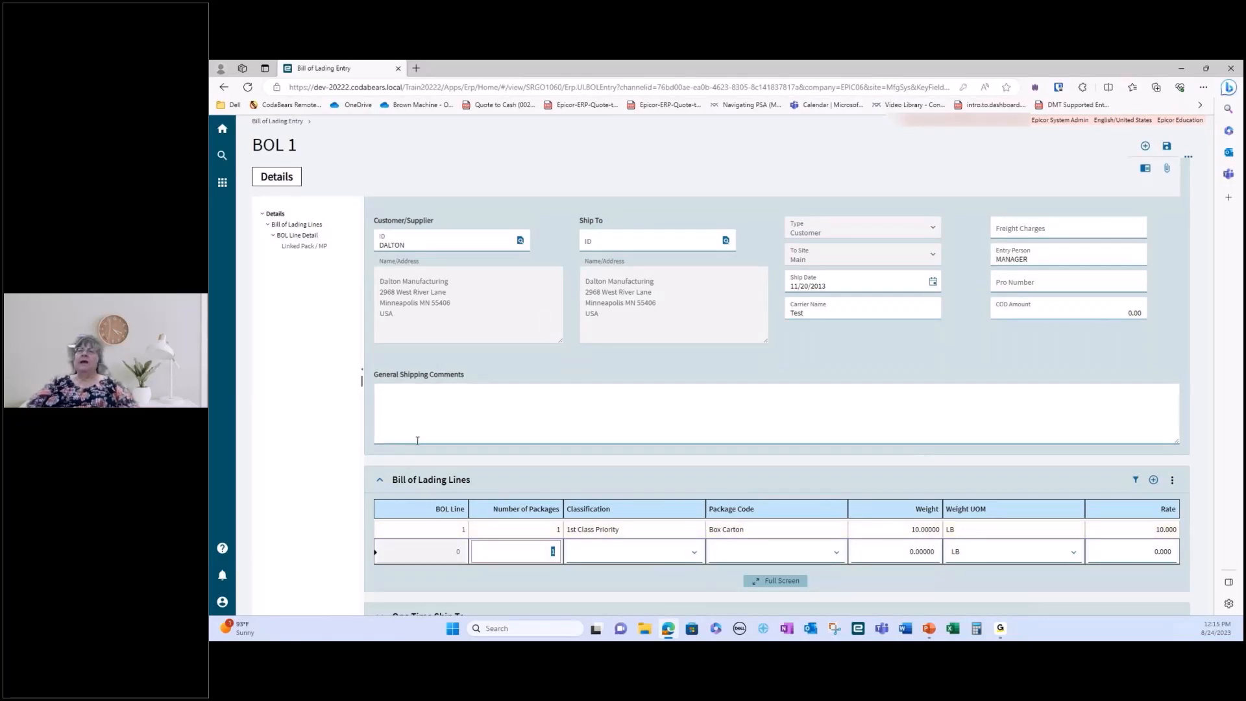
pyautogui.scroll(-1, 703, 490)
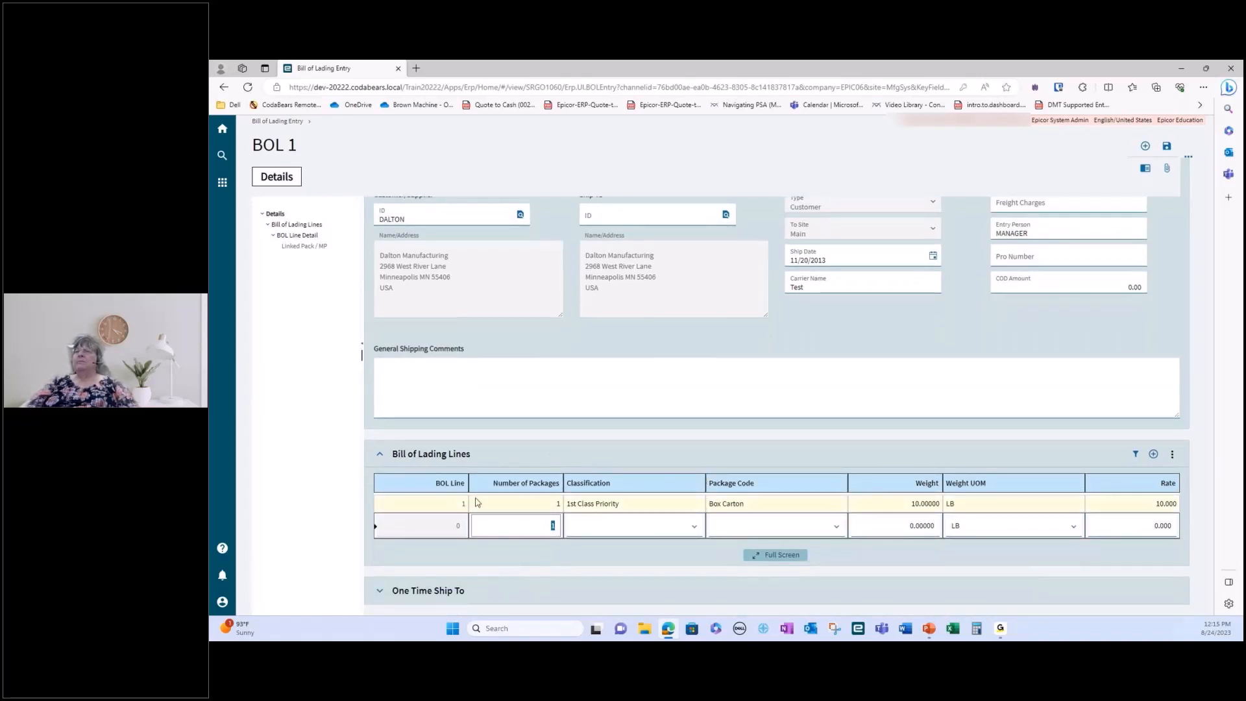
pyautogui.click(741, 505)
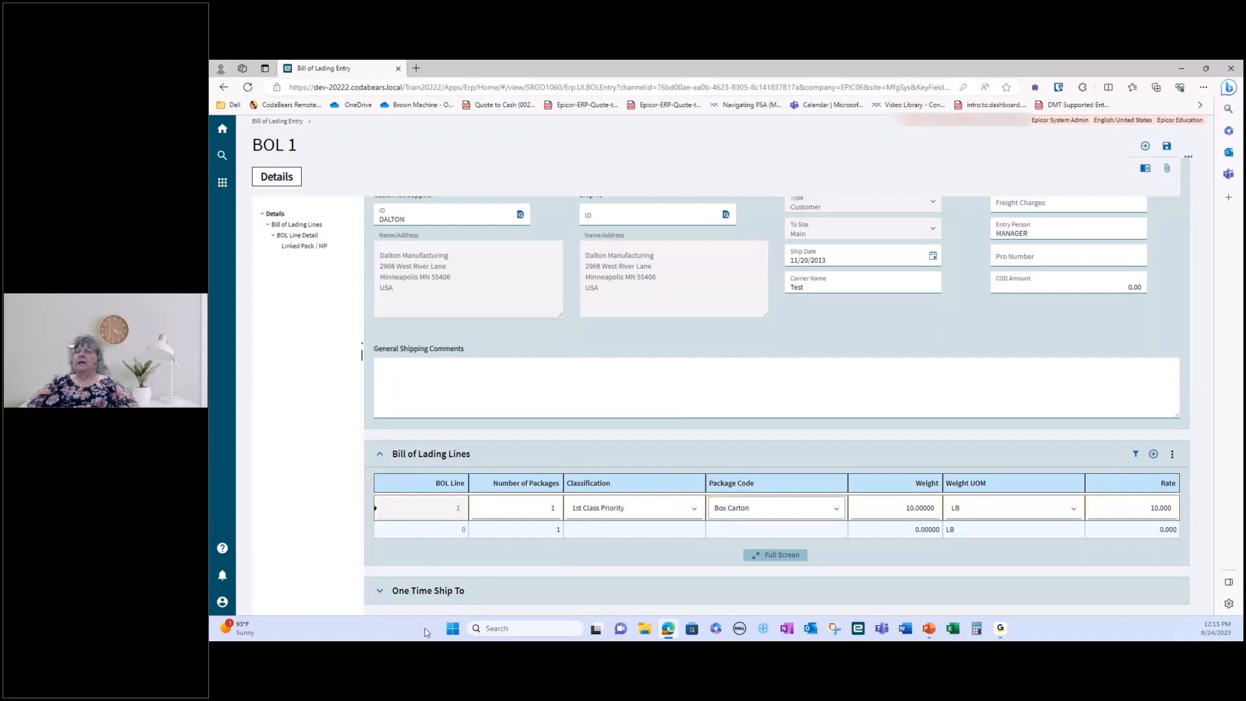
pyautogui.click(424, 592)
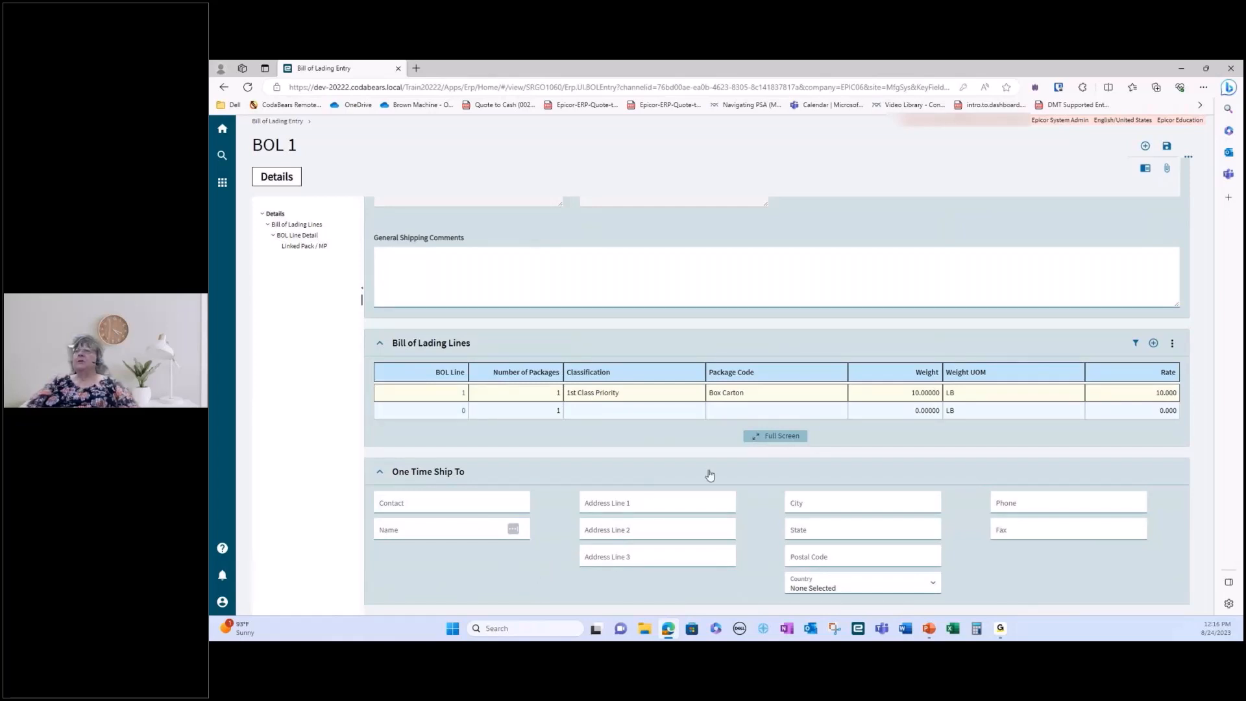
pyautogui.scroll(3, 839, 419)
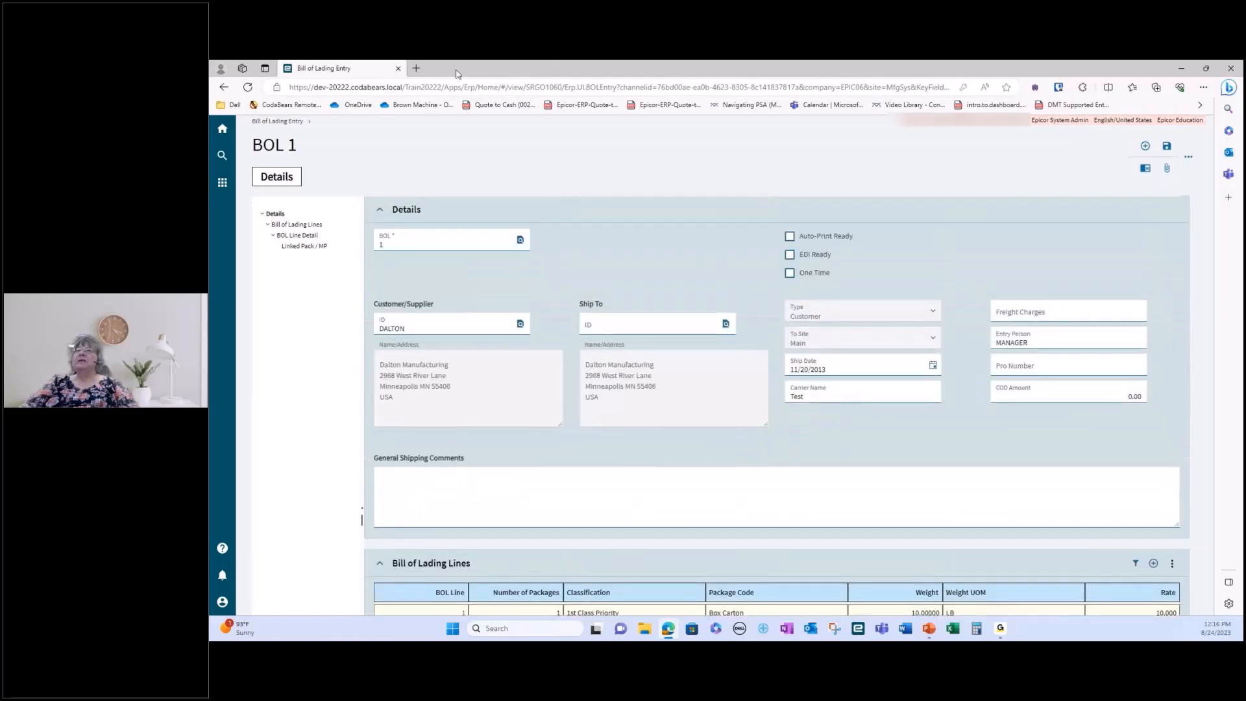
# Open Customer Shipment Entry - Kinetic from the General Operations and open the Line Details of pack 389
pyautogui.click(222, 183)
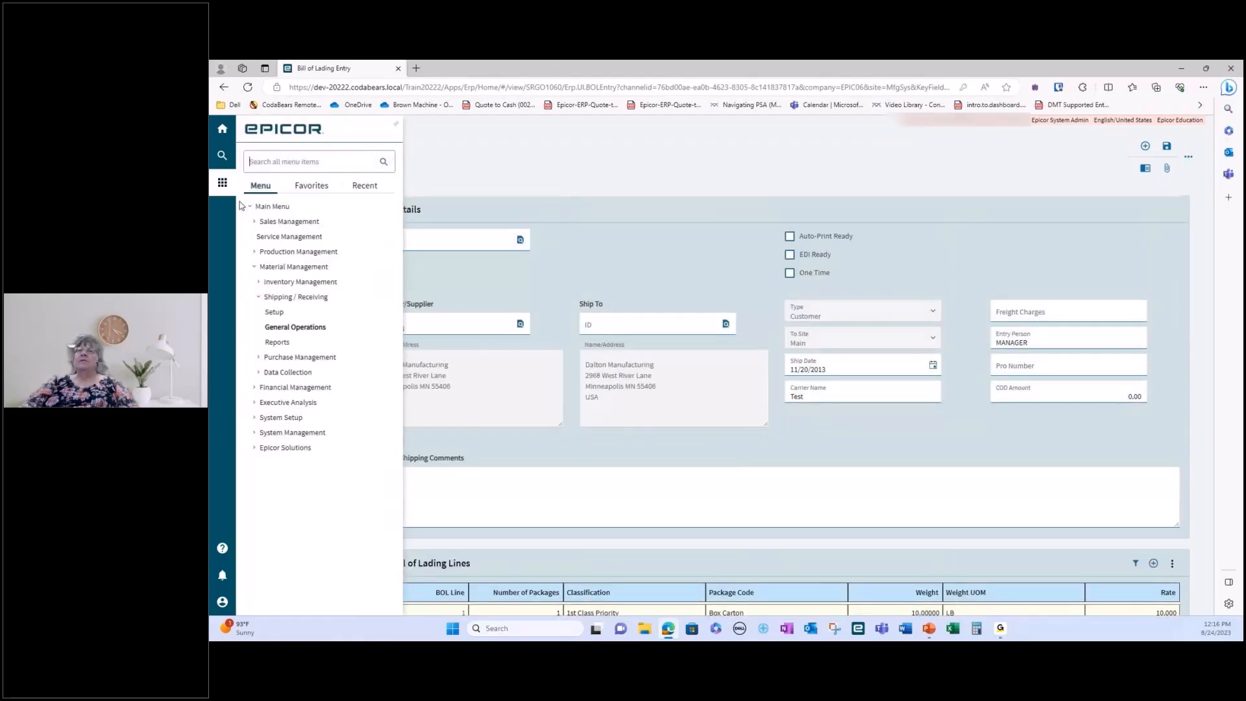
pyautogui.click(283, 331)
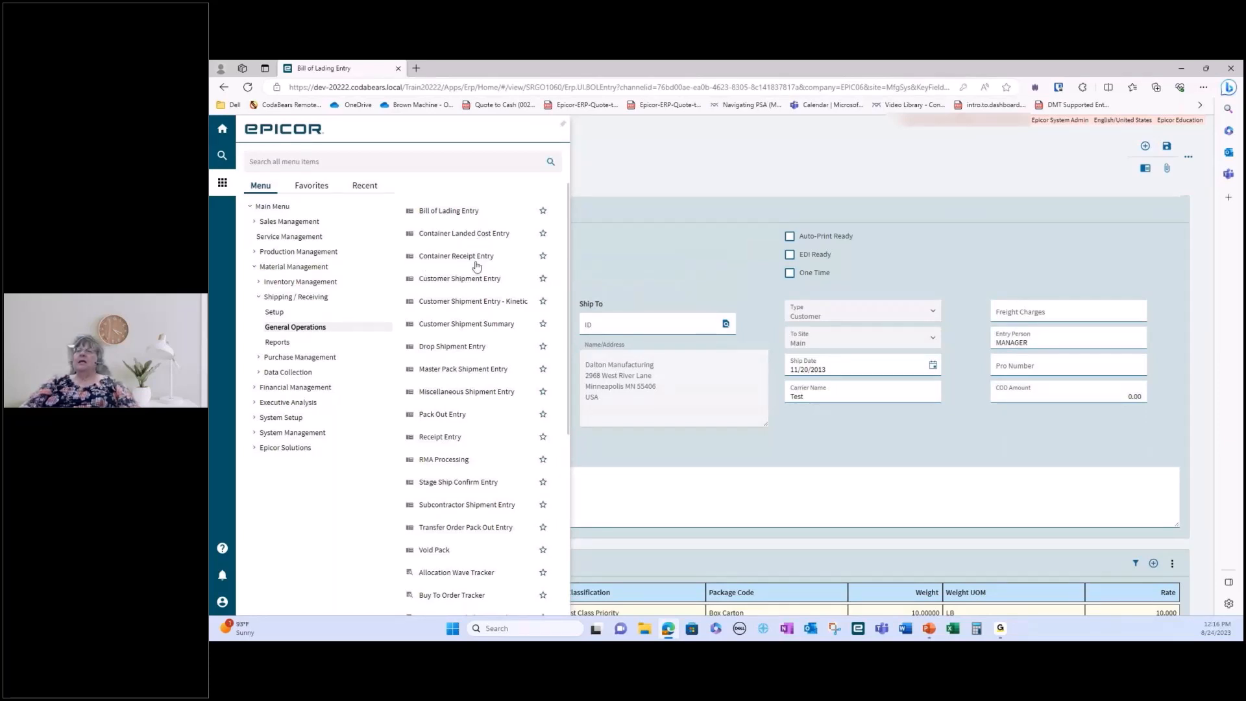
pyautogui.click(458, 303)
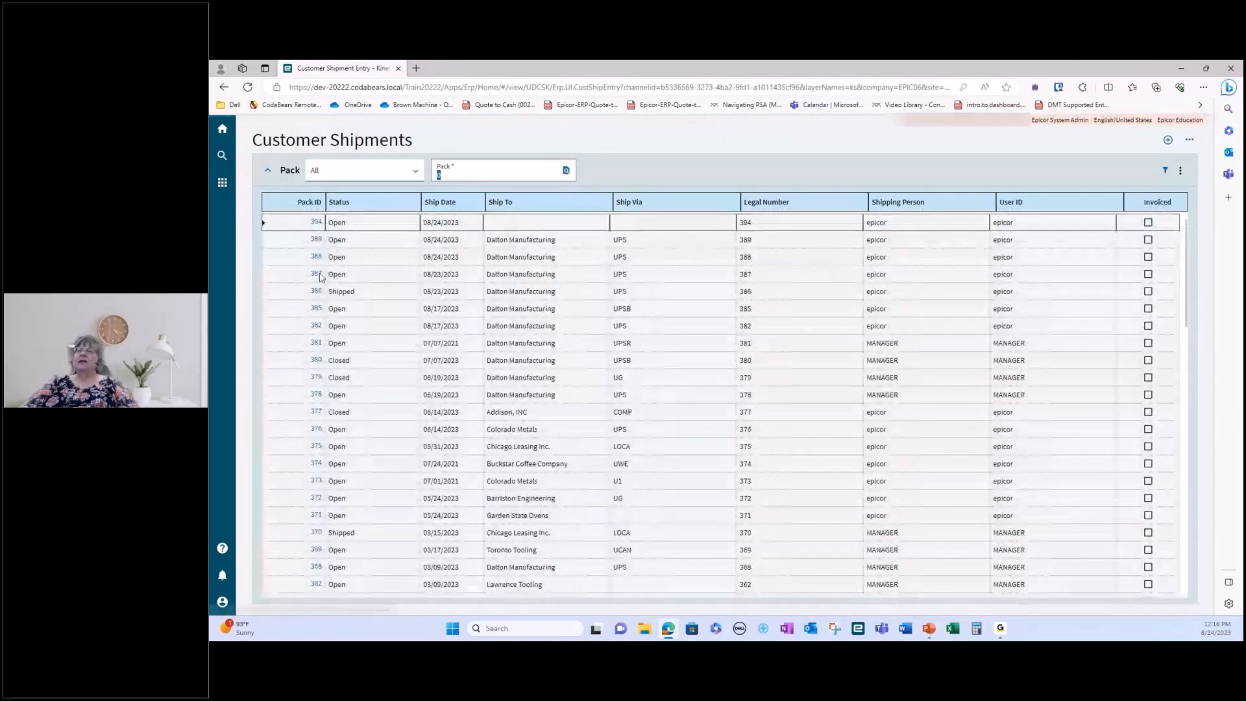
pyautogui.click(317, 240)
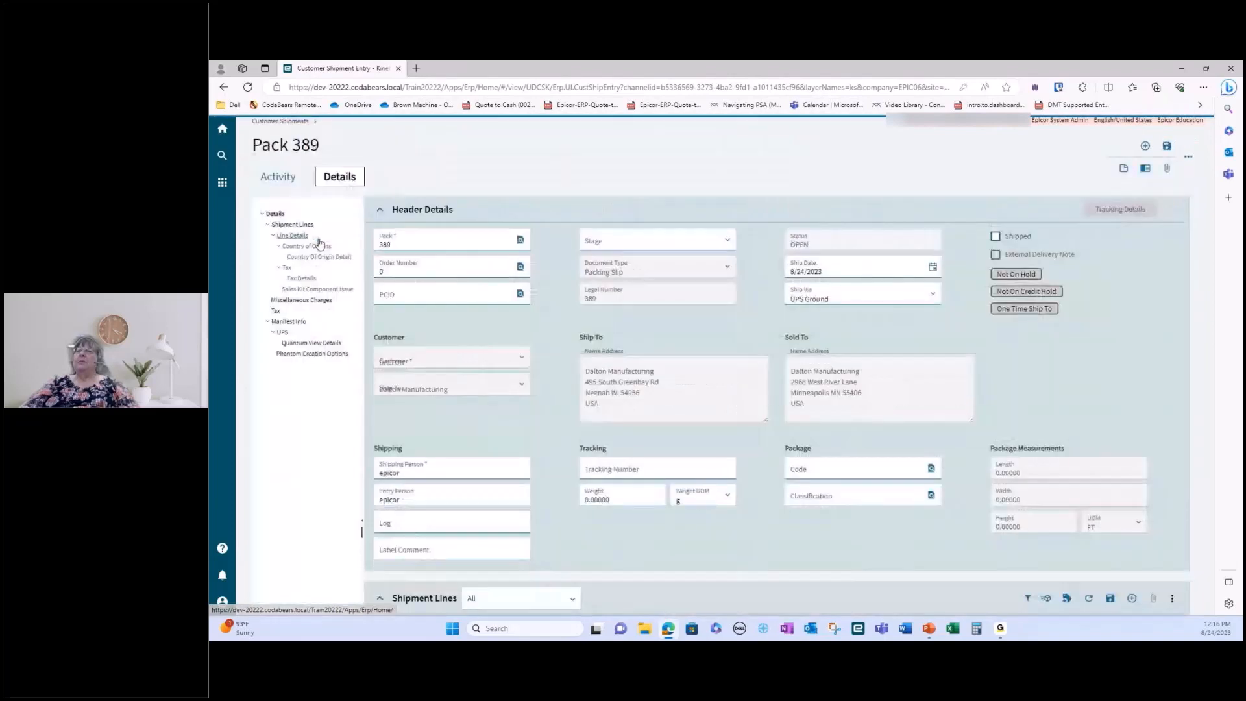
pyautogui.click(318, 241)
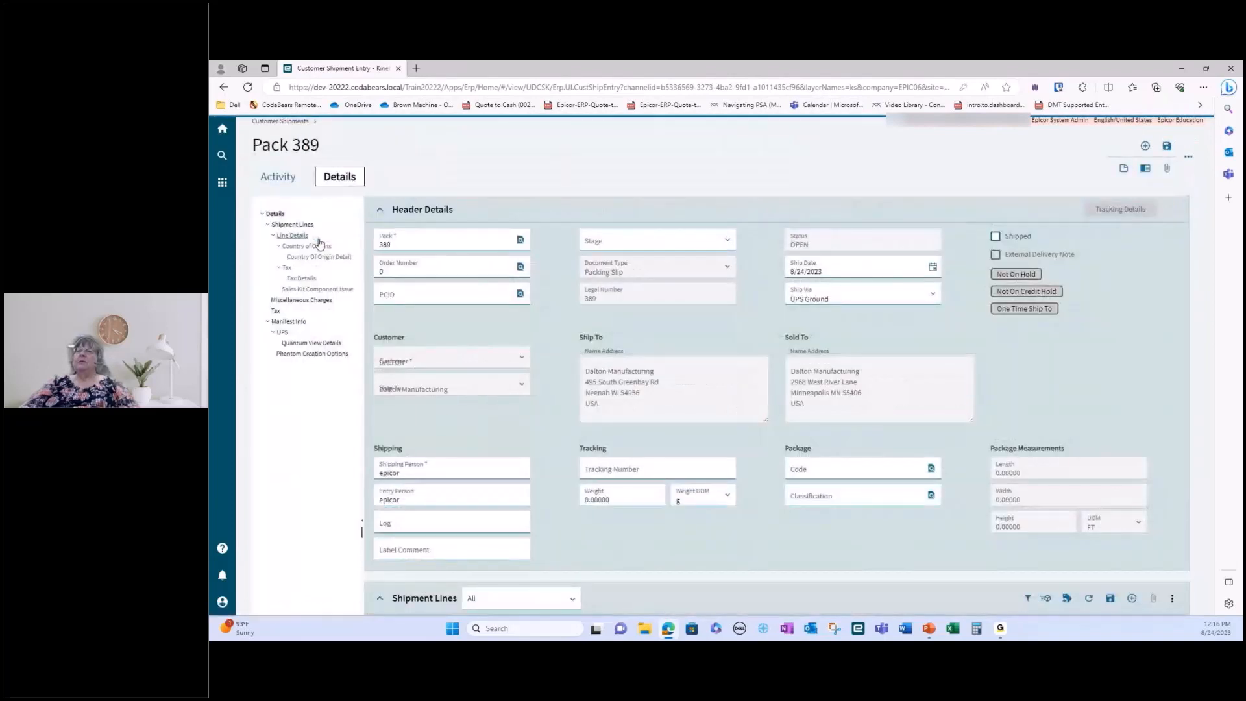
# Review the line's From Inventory and From Manufacturing fields, and expand its Comments and Country of Origins sections
pyautogui.scroll(-1, 873, 415)
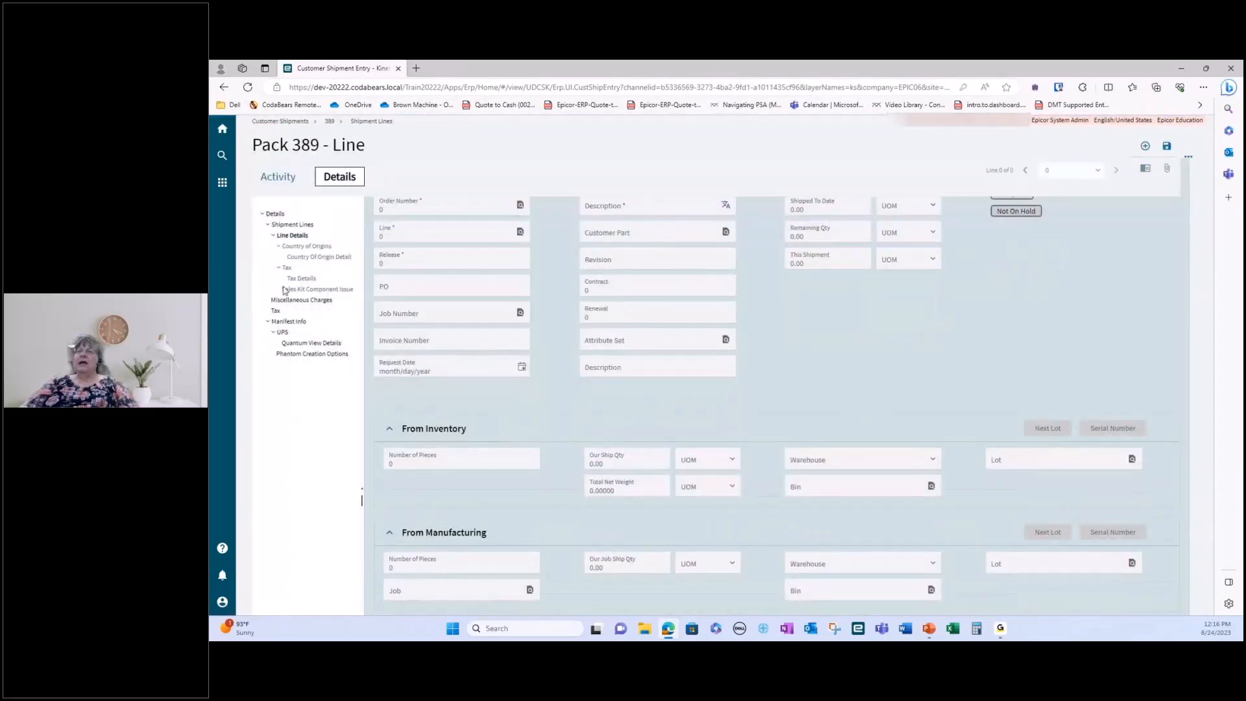
pyautogui.scroll(-2, 402, 467)
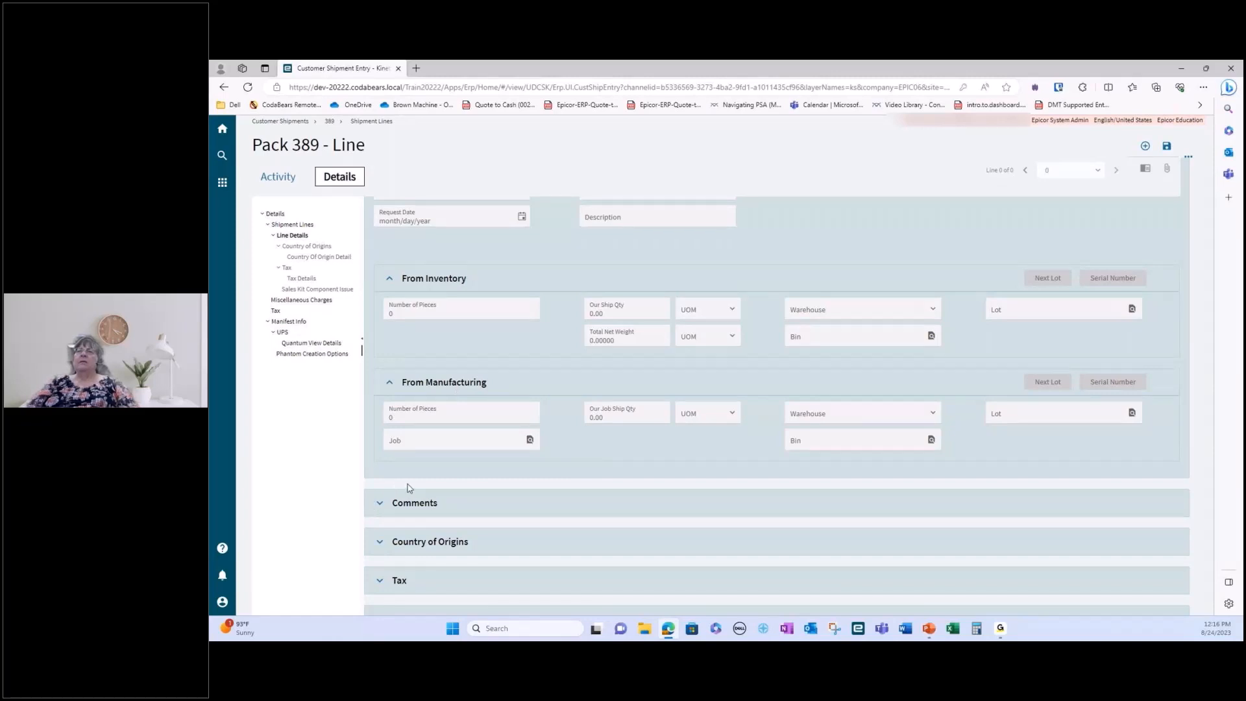
pyautogui.scroll(-2, 409, 488)
pyautogui.click(381, 398)
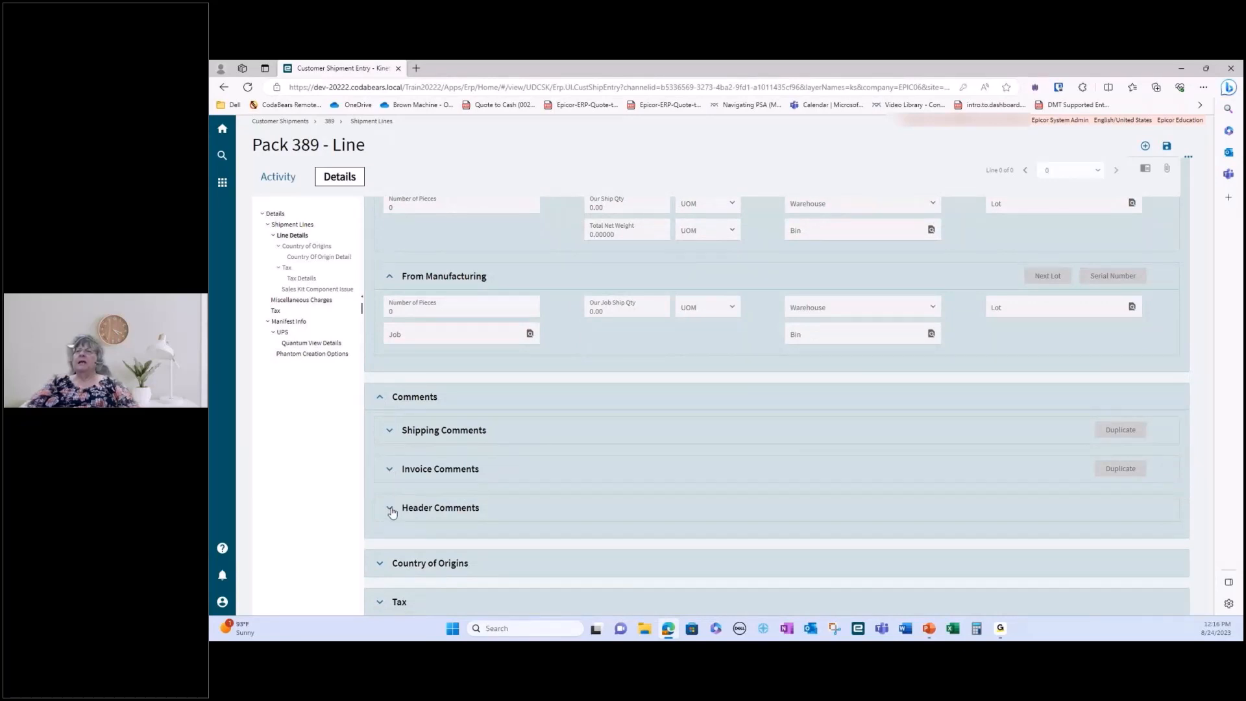
pyautogui.scroll(-2, 391, 513)
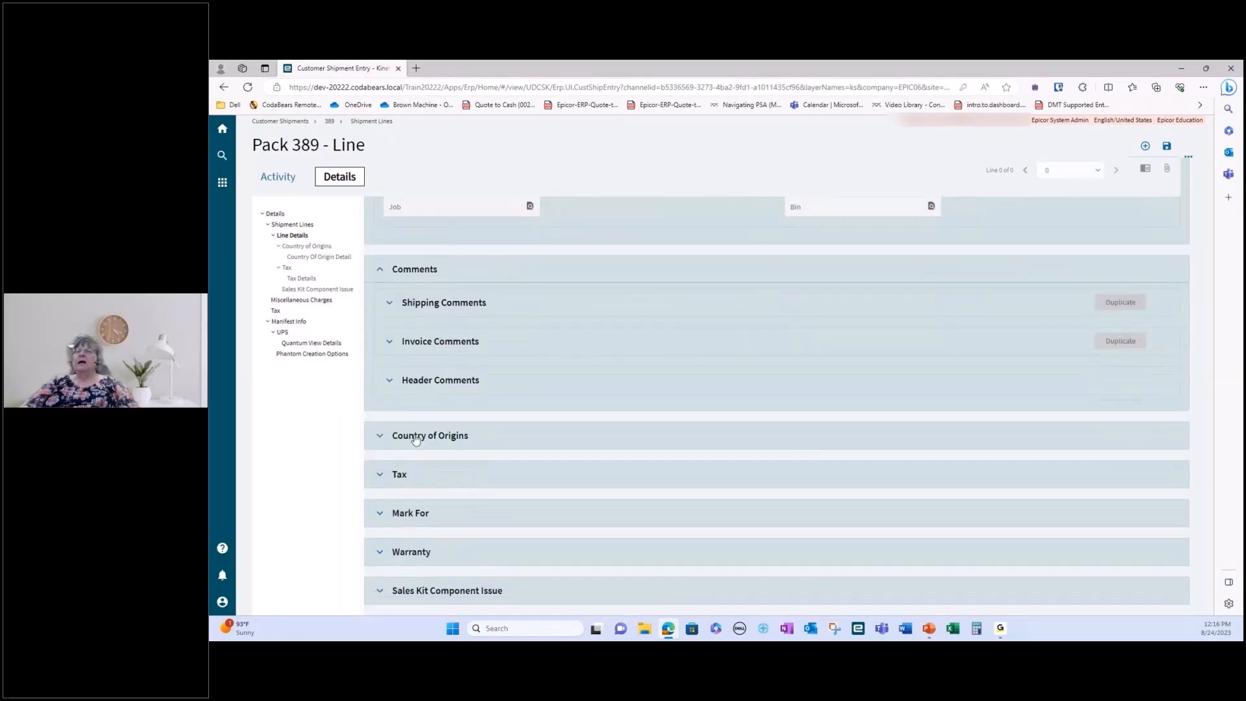
pyautogui.click(416, 441)
pyautogui.scroll(-1, 397, 470)
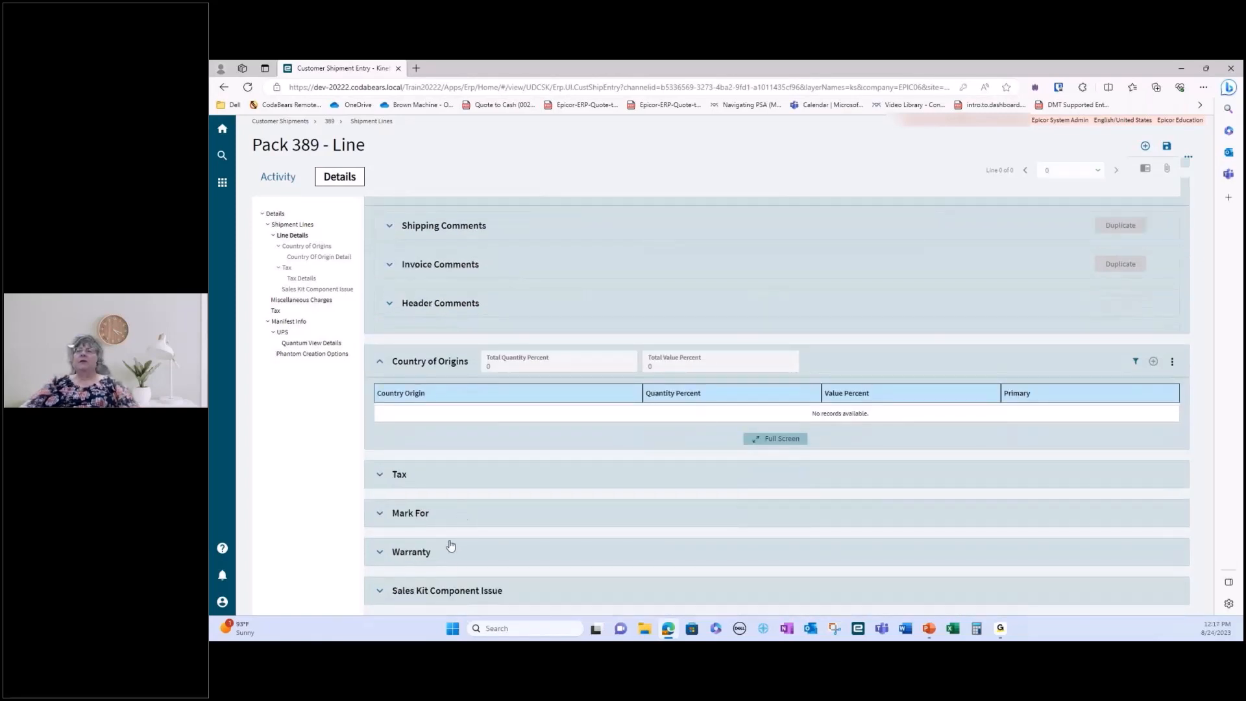
# Expand the line's Mark For and Warranty sections, review them with Sales Kit Component Issue, and return to the inventory and manufacturing fields
pyautogui.click(379, 515)
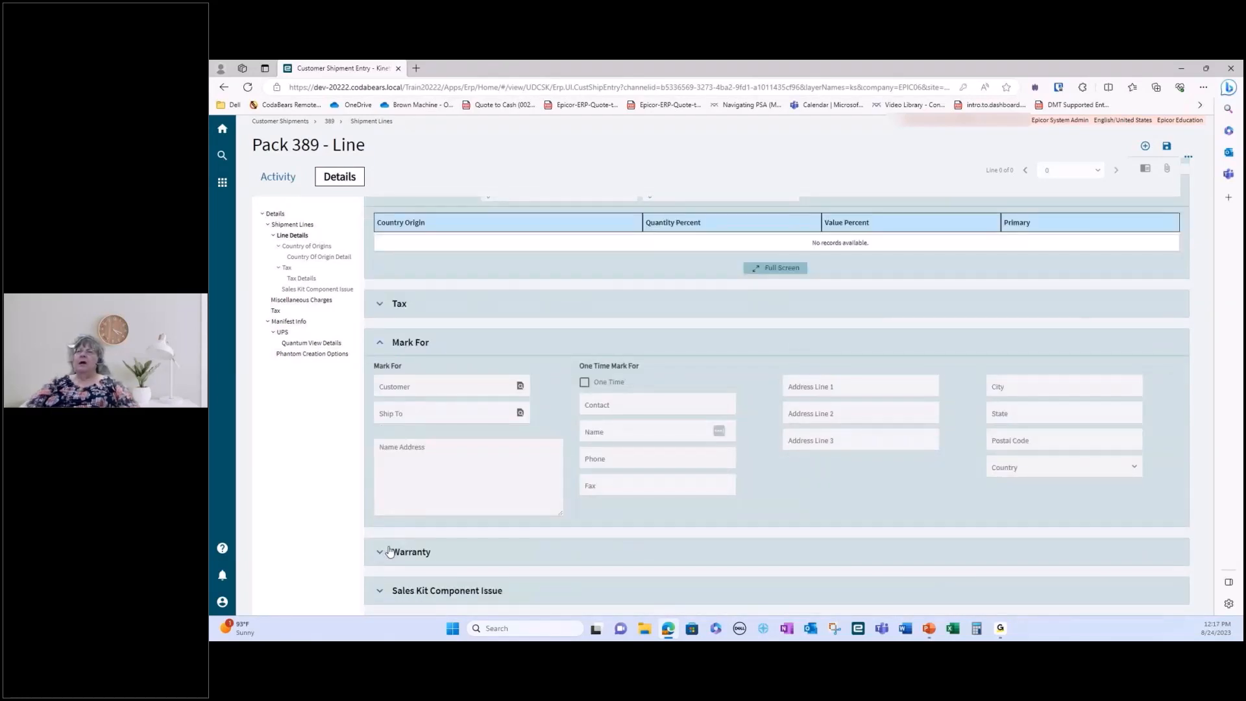
pyautogui.click(379, 555)
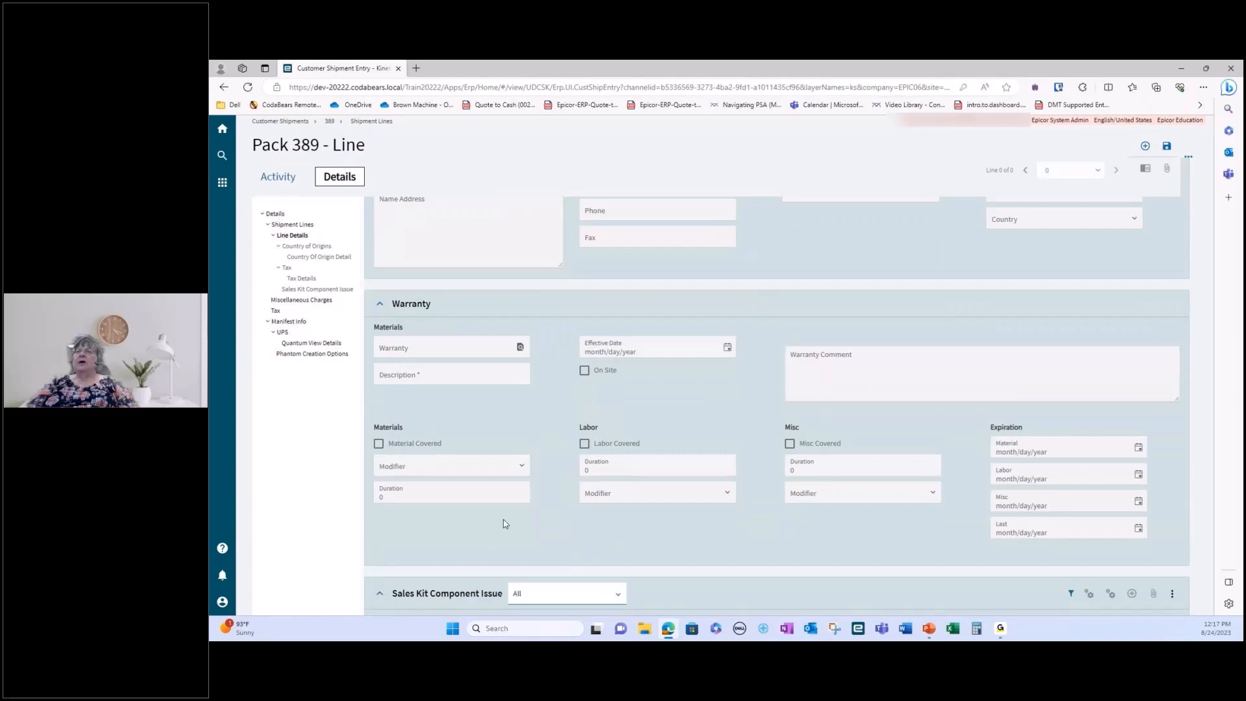
pyautogui.scroll(-2, 506, 523)
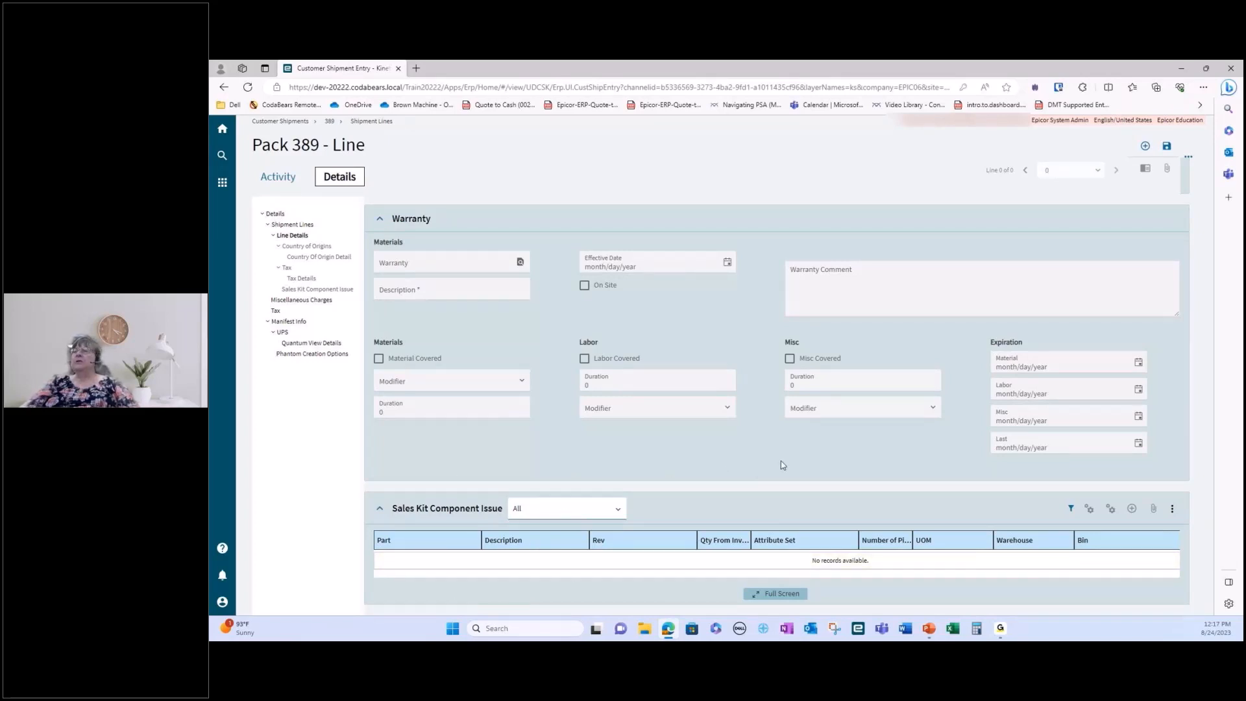
pyautogui.scroll(10, 783, 465)
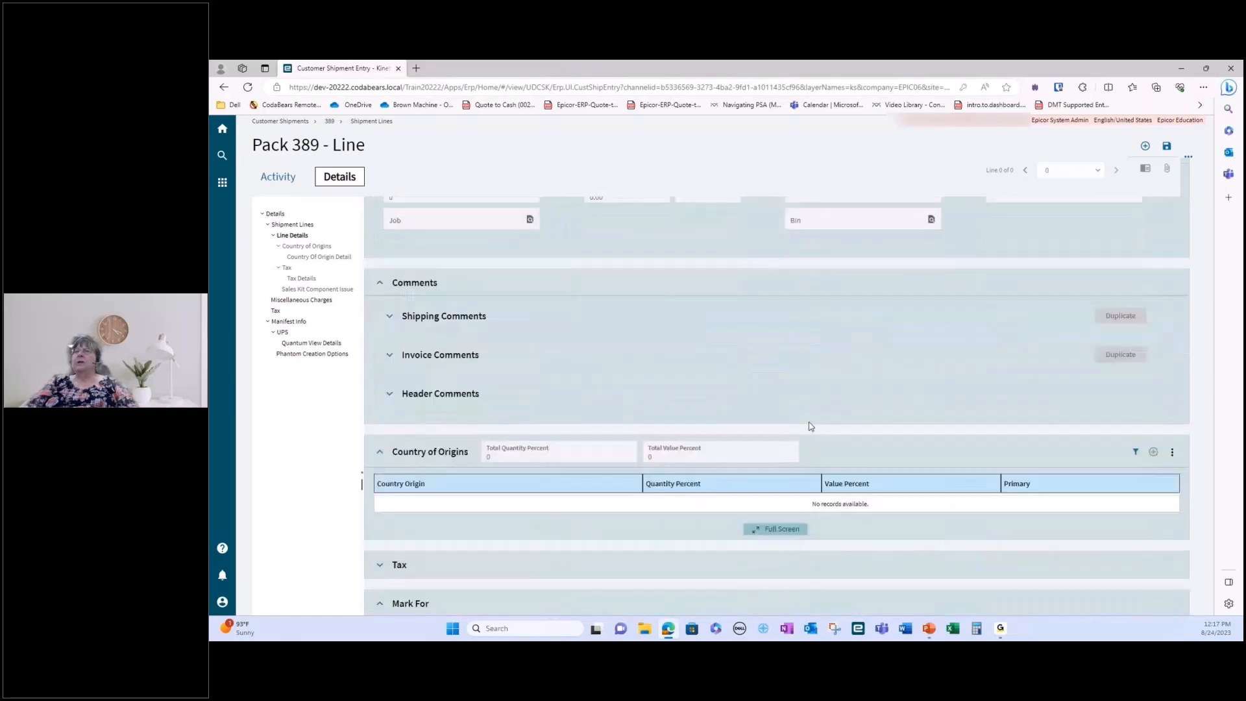
pyautogui.scroll(2, 410, 420)
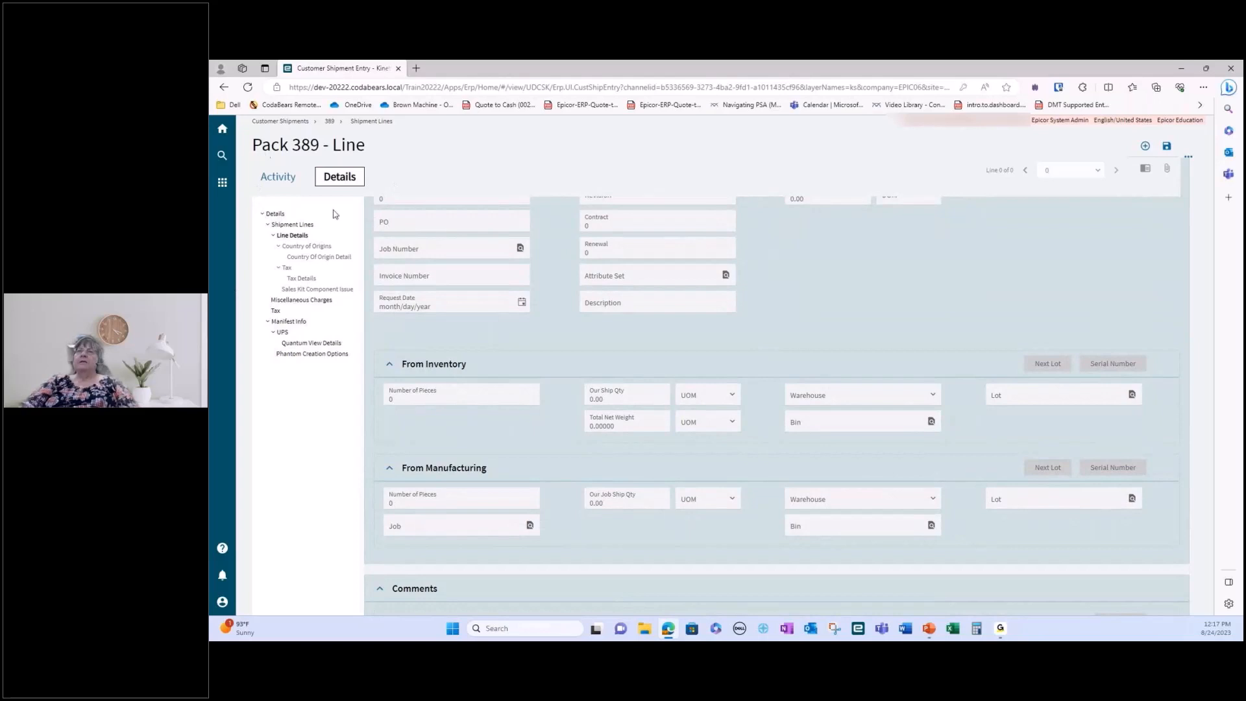
# Open Customer Shipment Summary from the Shipping / Receiving General Operations and view the details of pack 389
pyautogui.click(221, 183)
pyautogui.click(314, 328)
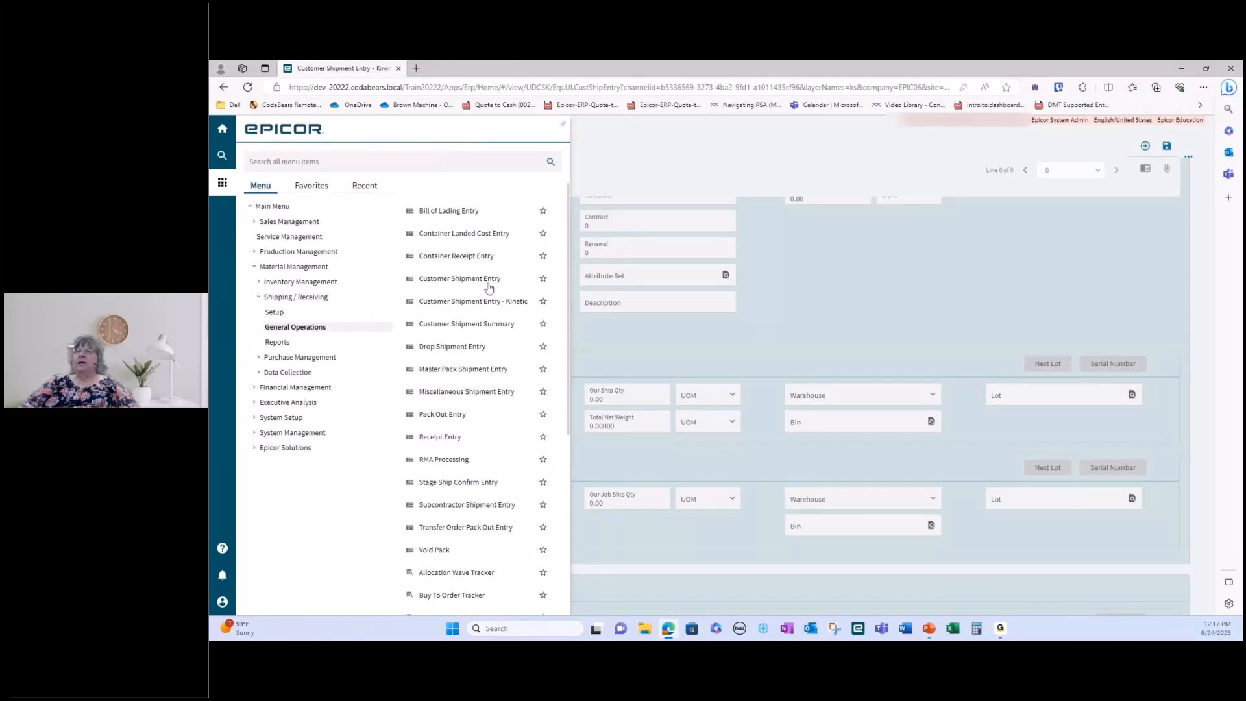
pyautogui.click(476, 330)
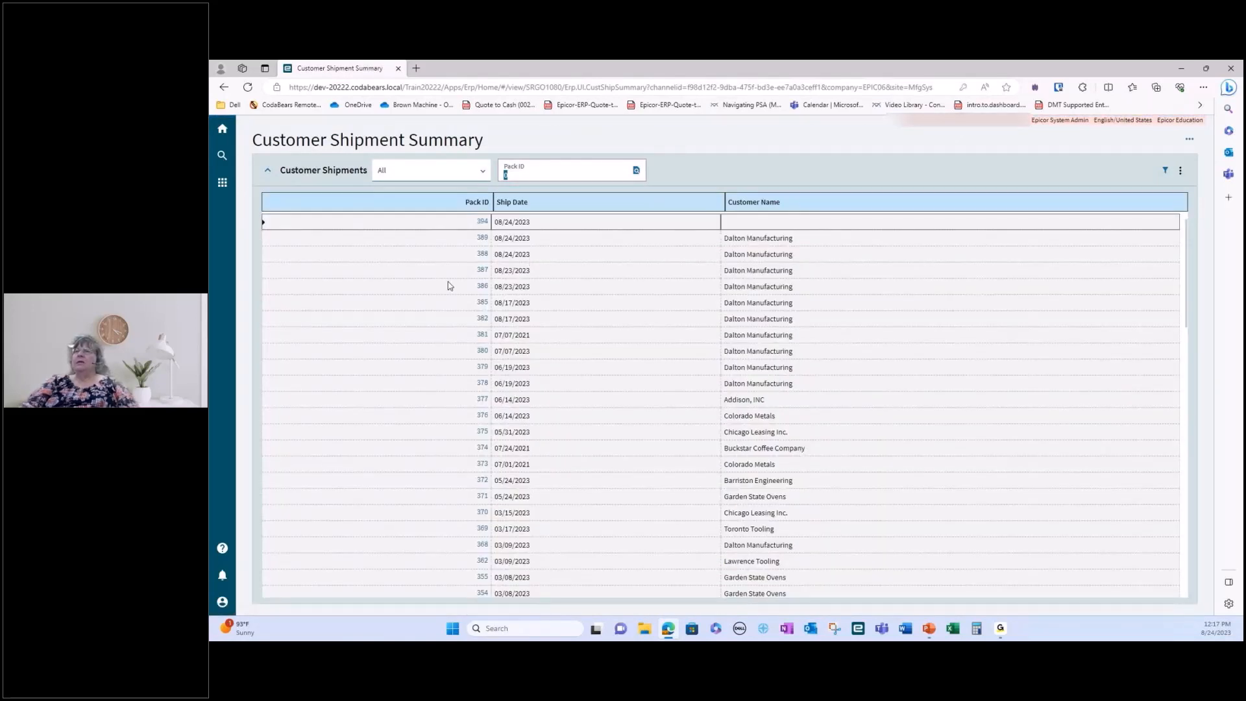
pyautogui.click(482, 238)
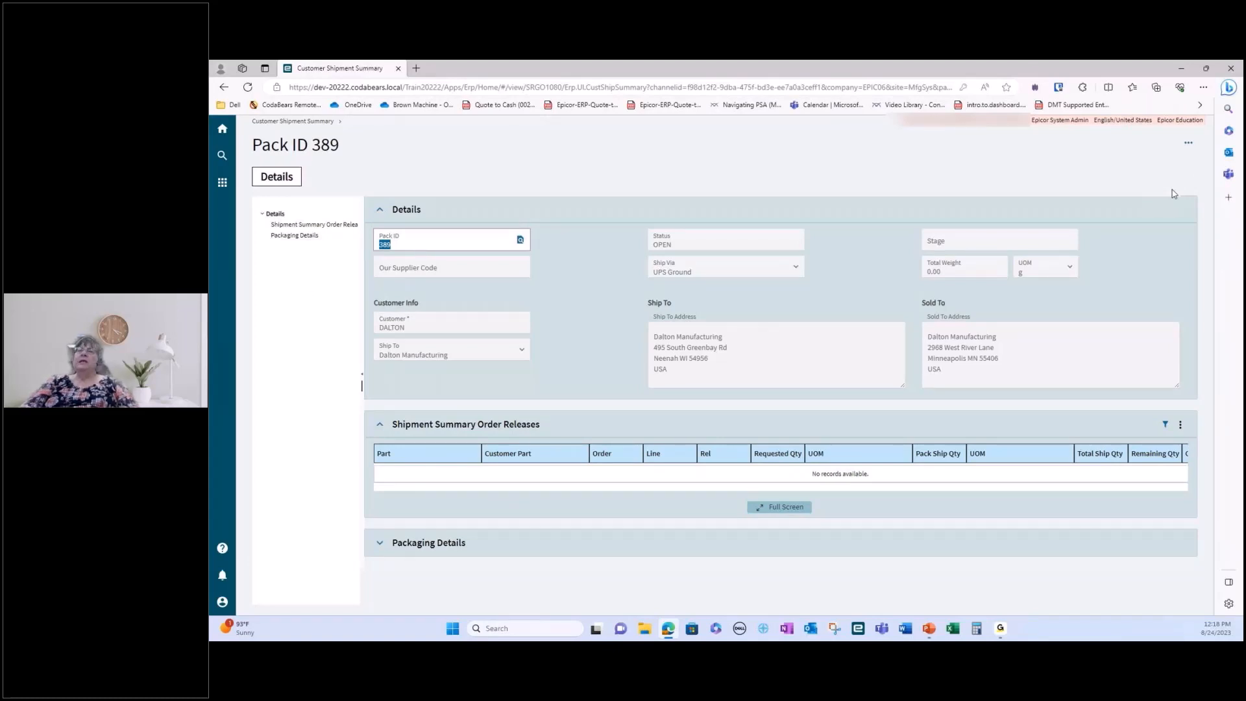
# Open Drop Shipment Entry from the General Operations and review packing slip 4116's header details and drop ship lines
pyautogui.click(221, 184)
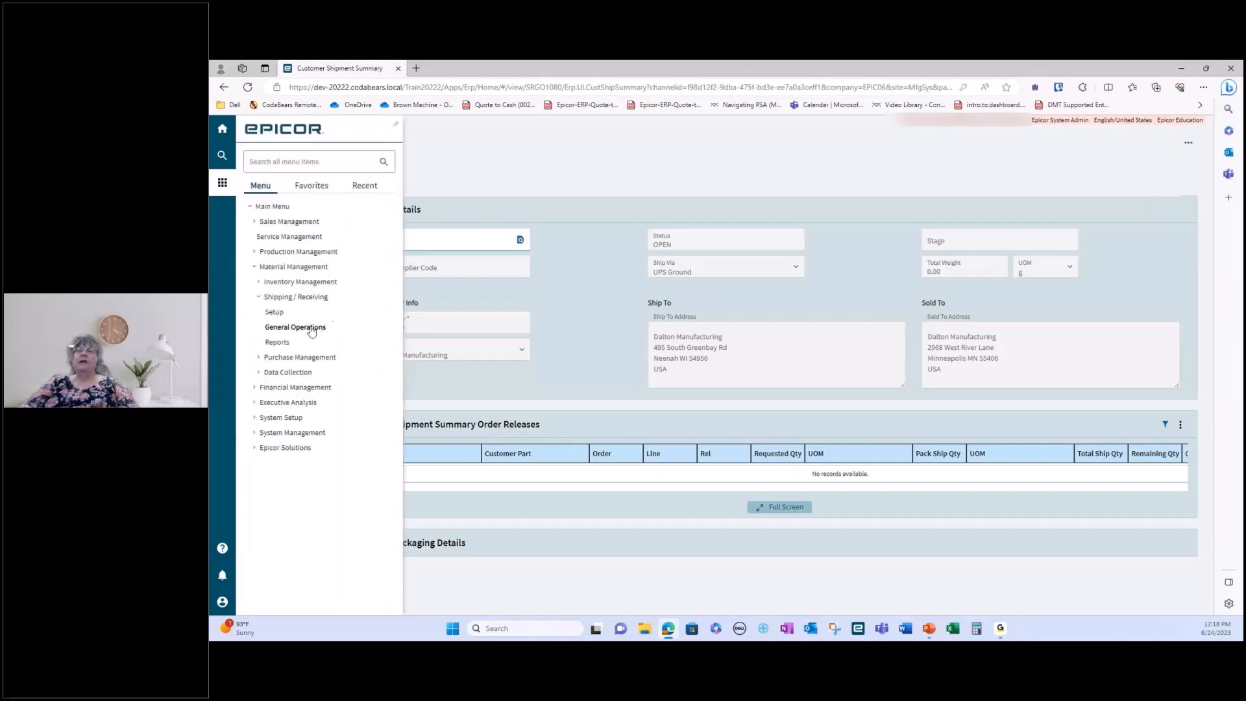
pyautogui.click(309, 329)
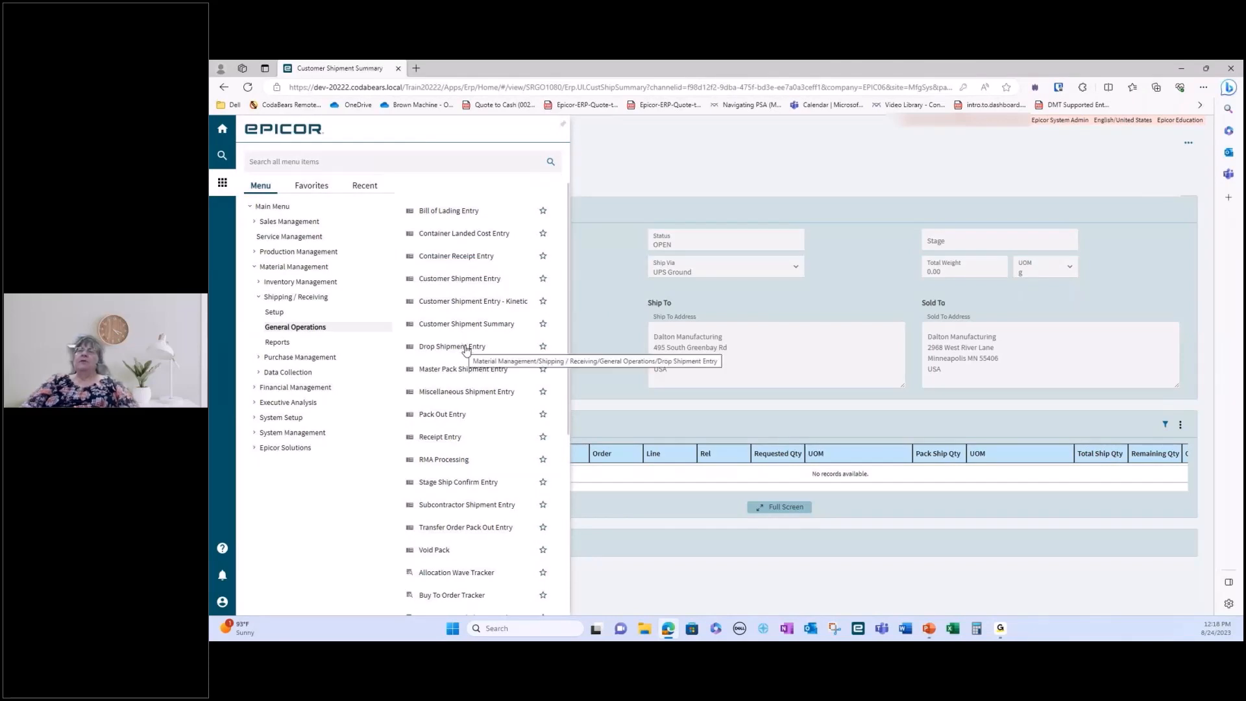
pyautogui.click(465, 348)
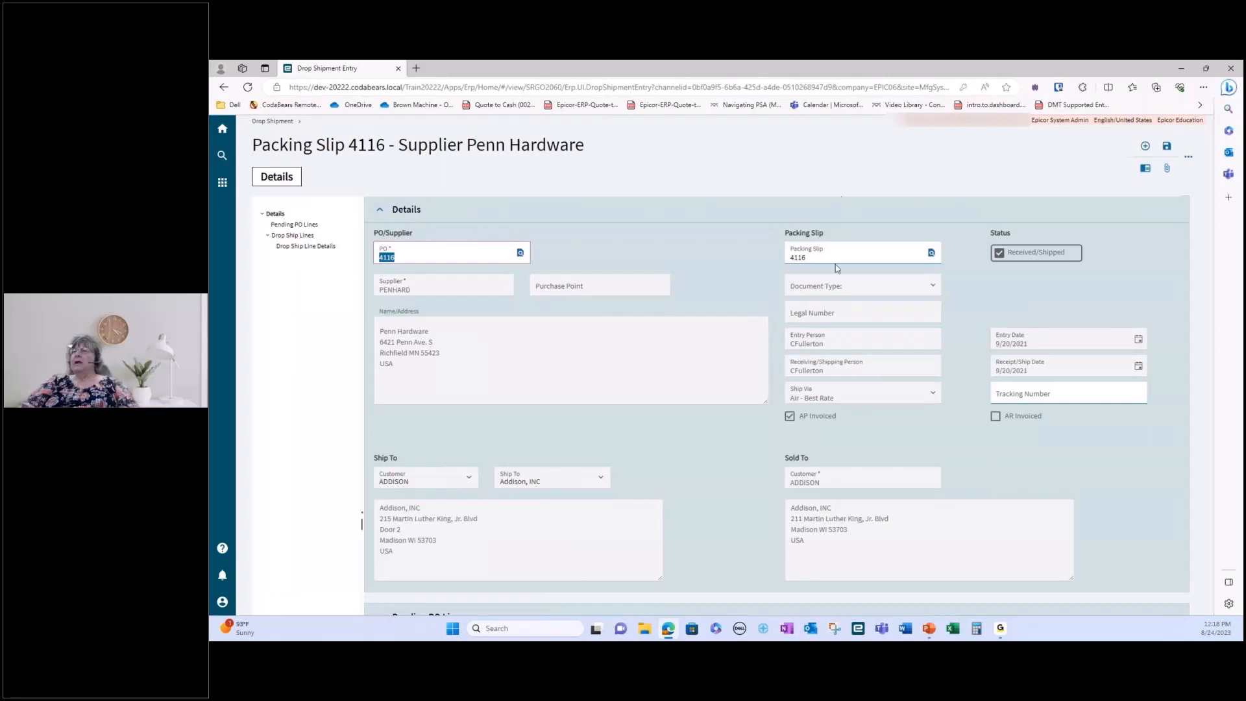
pyautogui.scroll(-2, 764, 465)
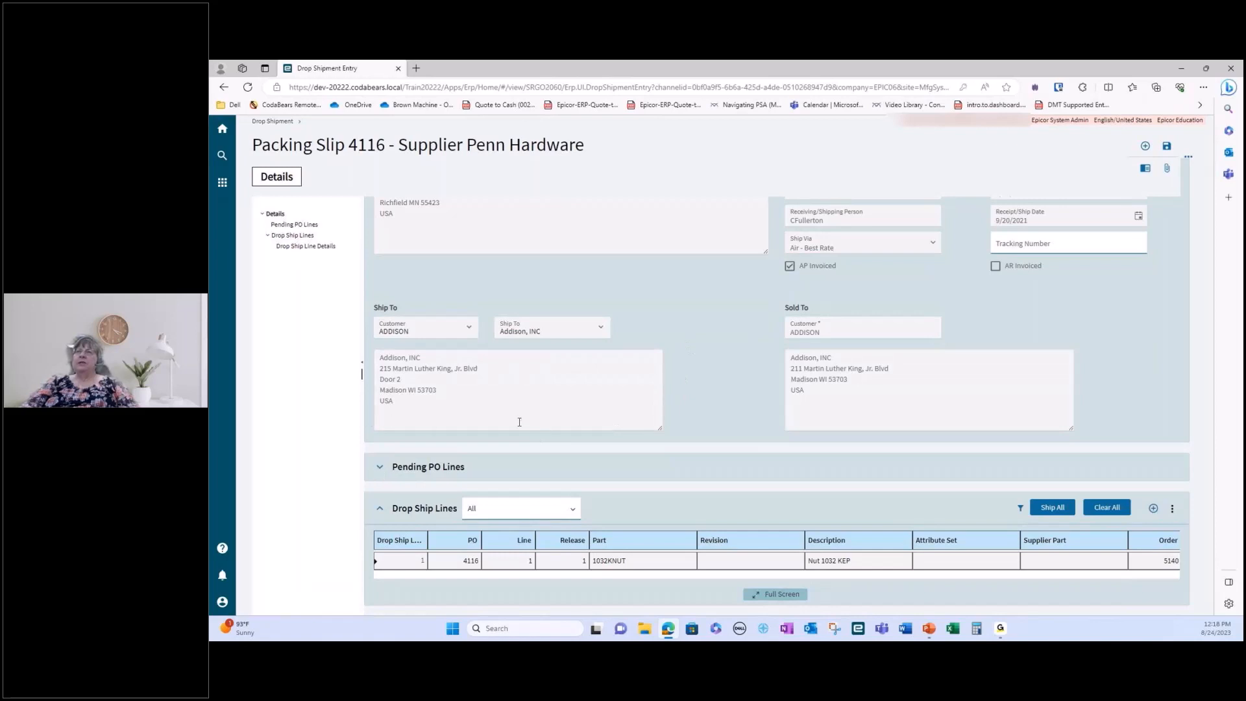
pyautogui.scroll(-1, 595, 437)
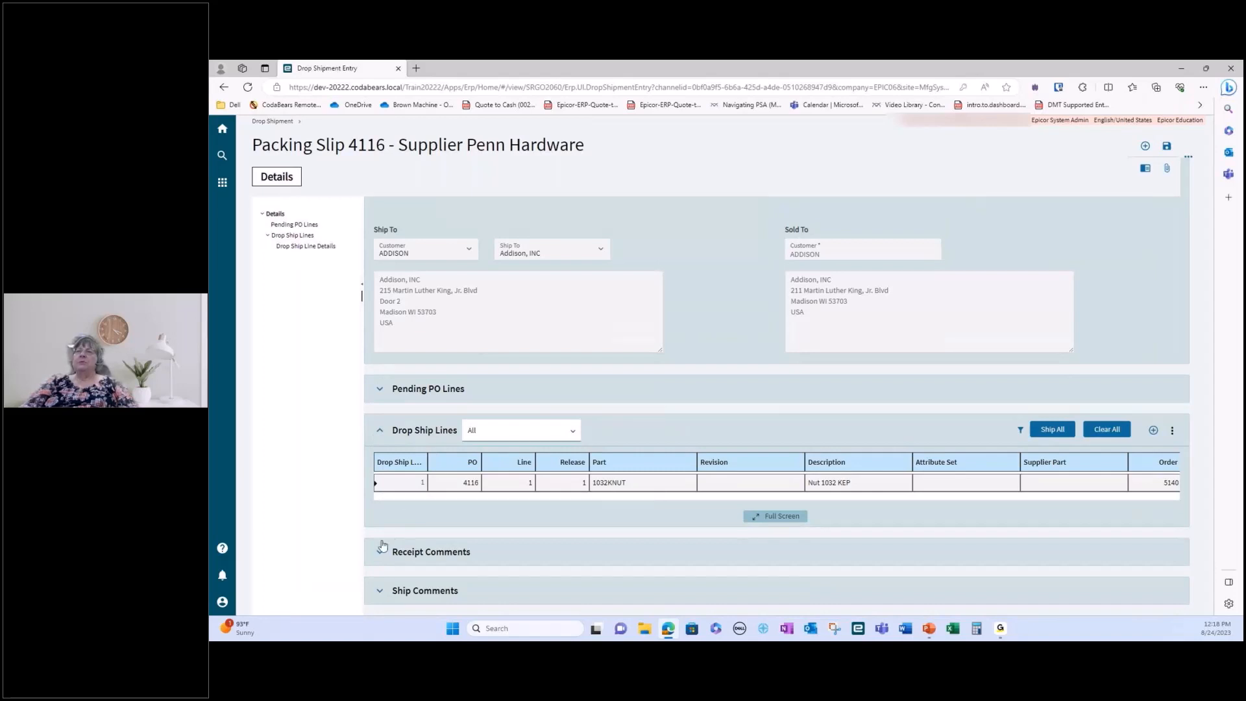
# Expand packing slip 4116's Pending PO Lines and try to run Mass Drop Shipment
pyautogui.click(379, 390)
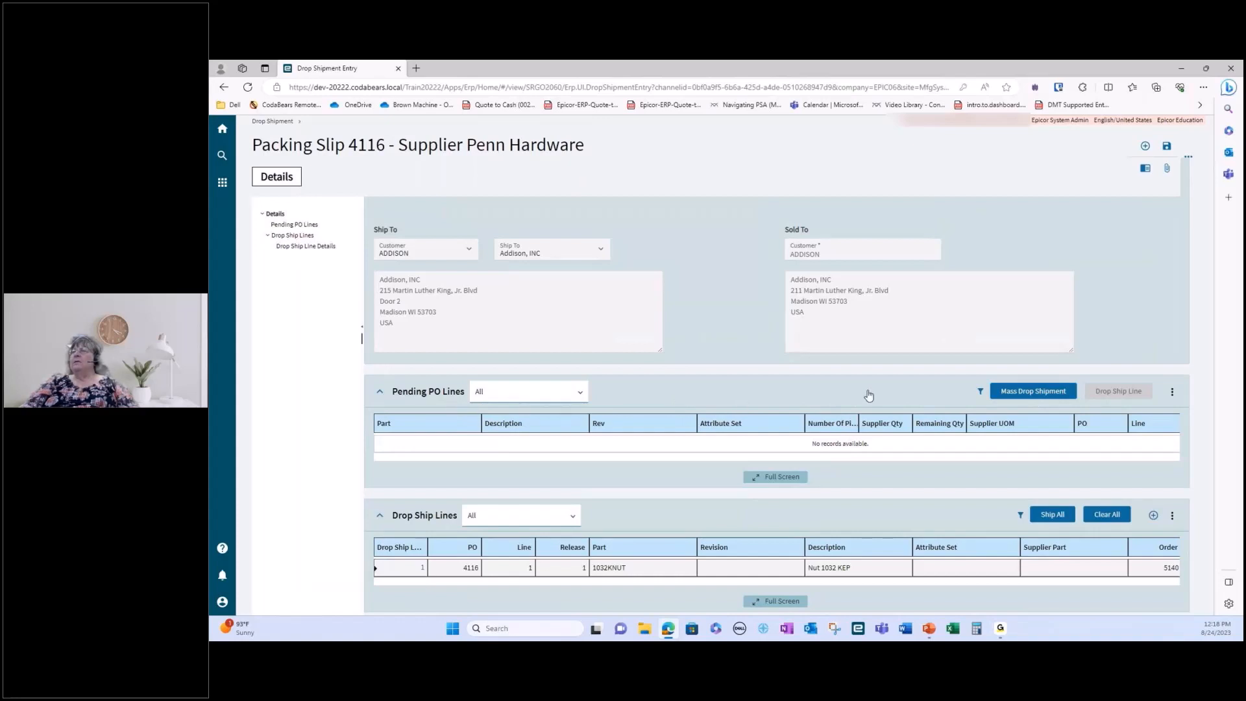
pyautogui.click(1022, 394)
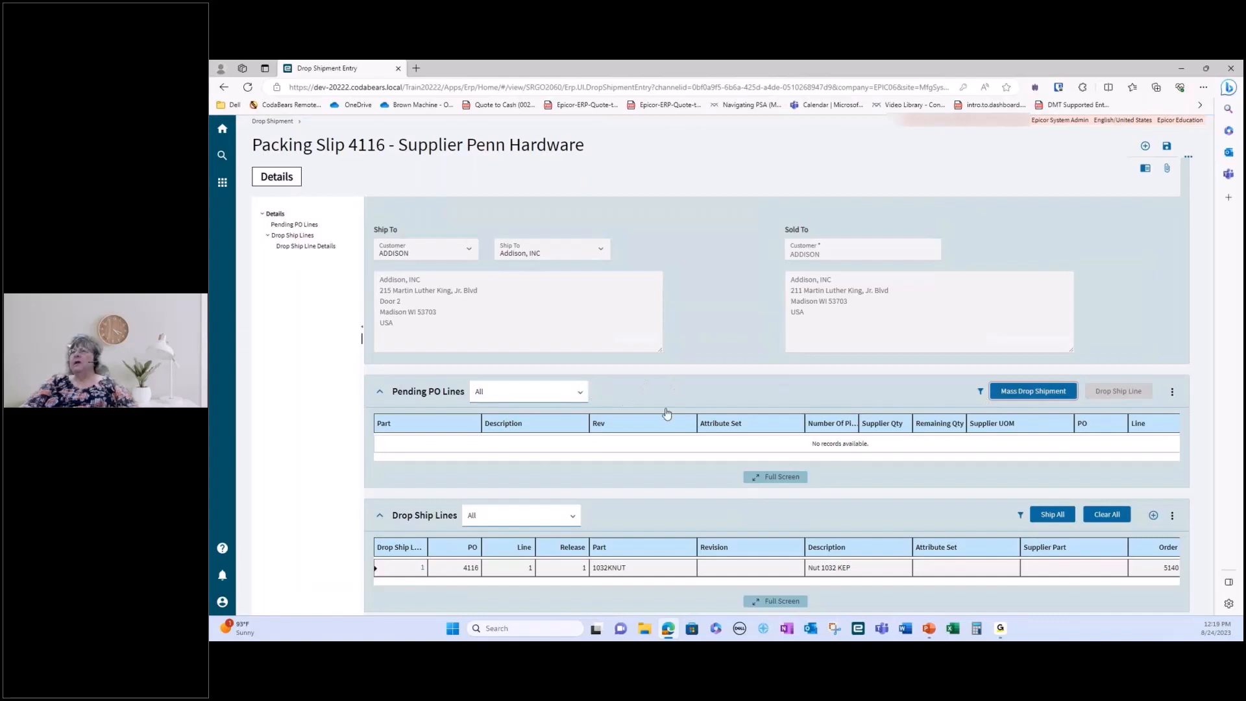
pyautogui.click(1046, 393)
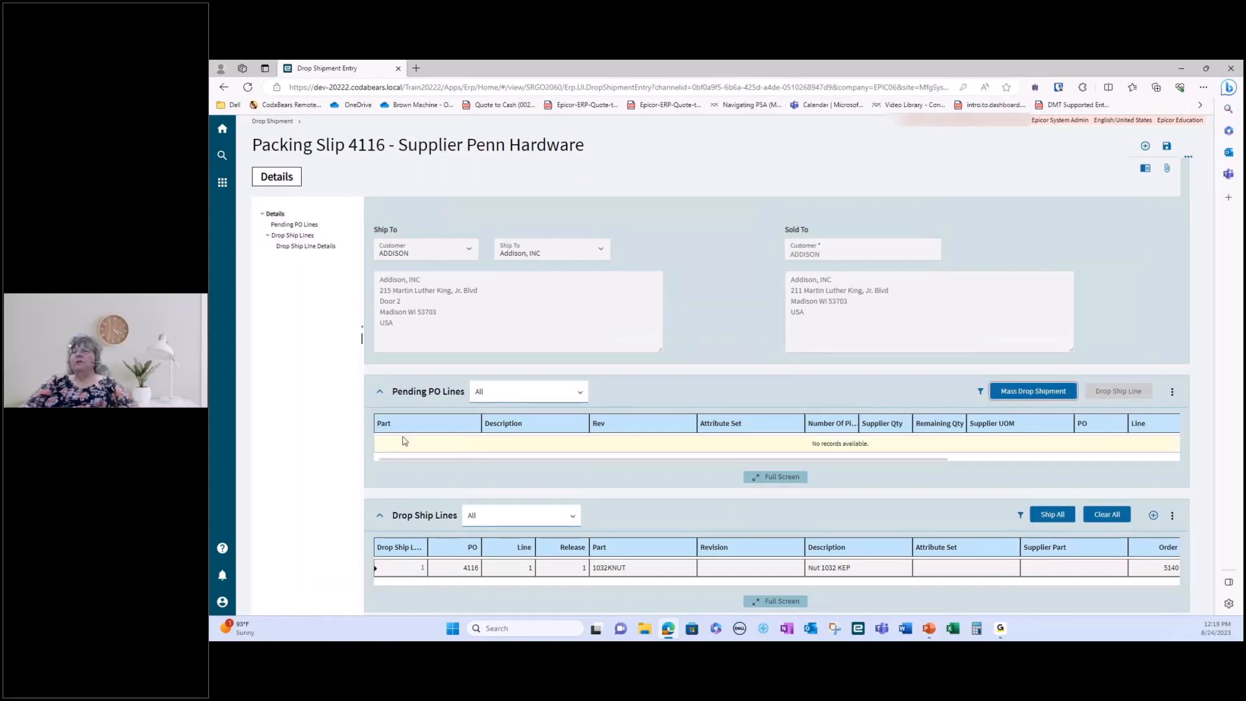
# Add a new line to packing slip 4116's Drop Ship Lines and return to the line list
pyautogui.scroll(-2, 467, 483)
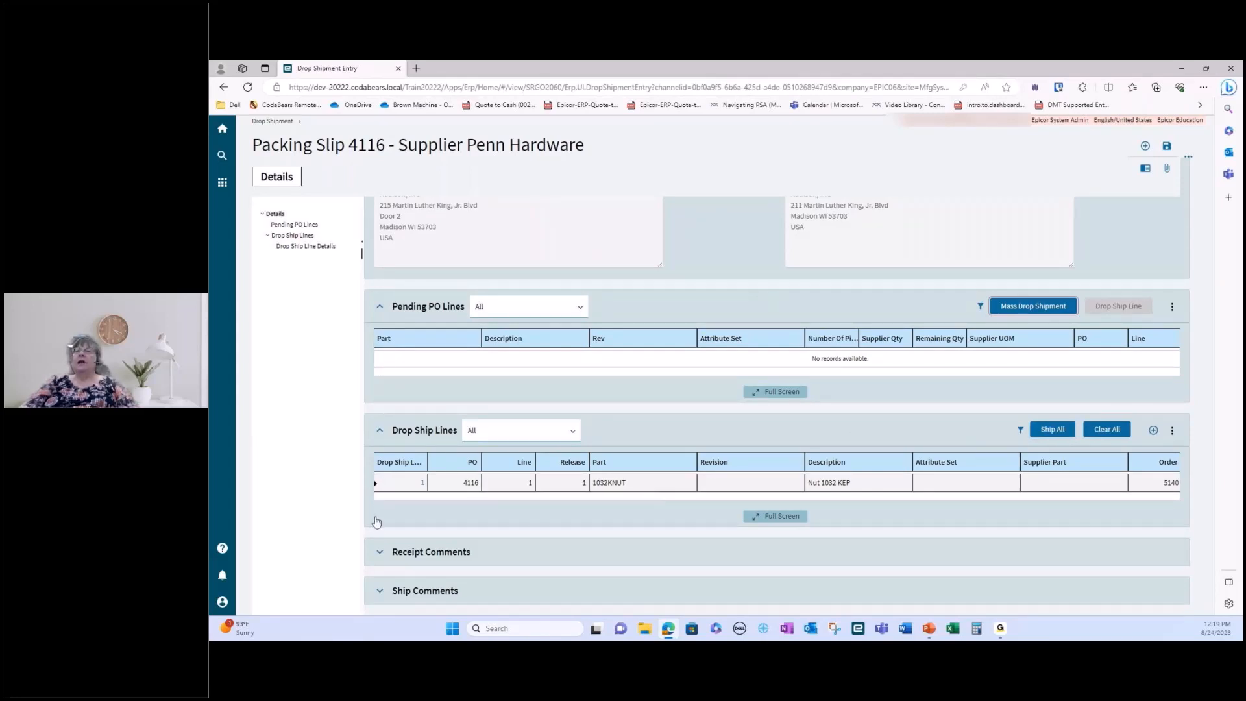
pyautogui.click(1060, 432)
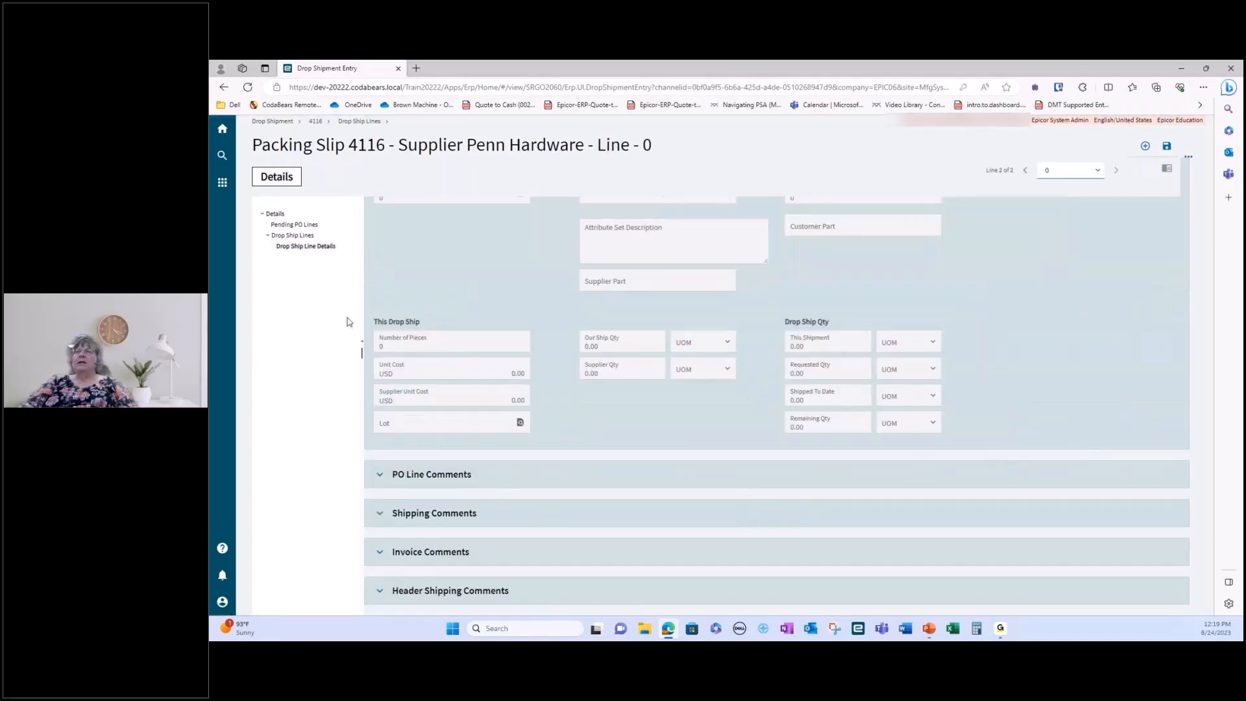
pyautogui.click(290, 235)
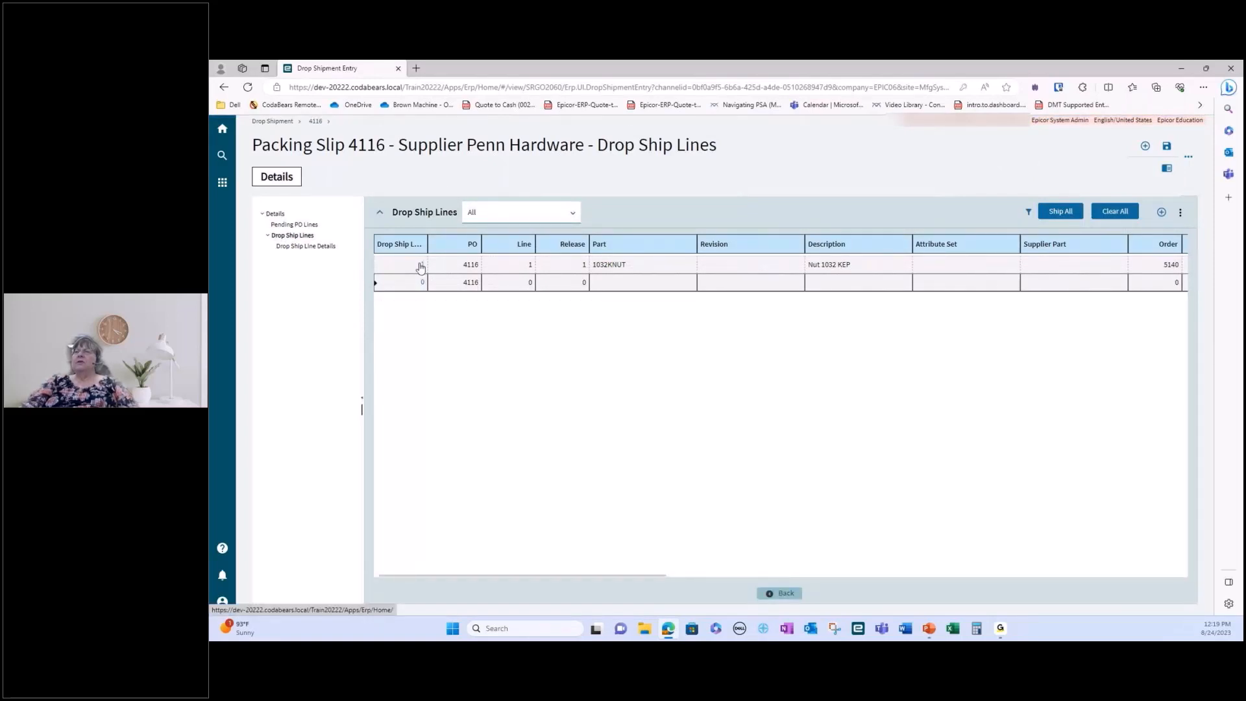
# Review drop ship line 1's details, expand its Shipping Comments, and go to the packing slip's Pending PO Lines
pyautogui.click(420, 268)
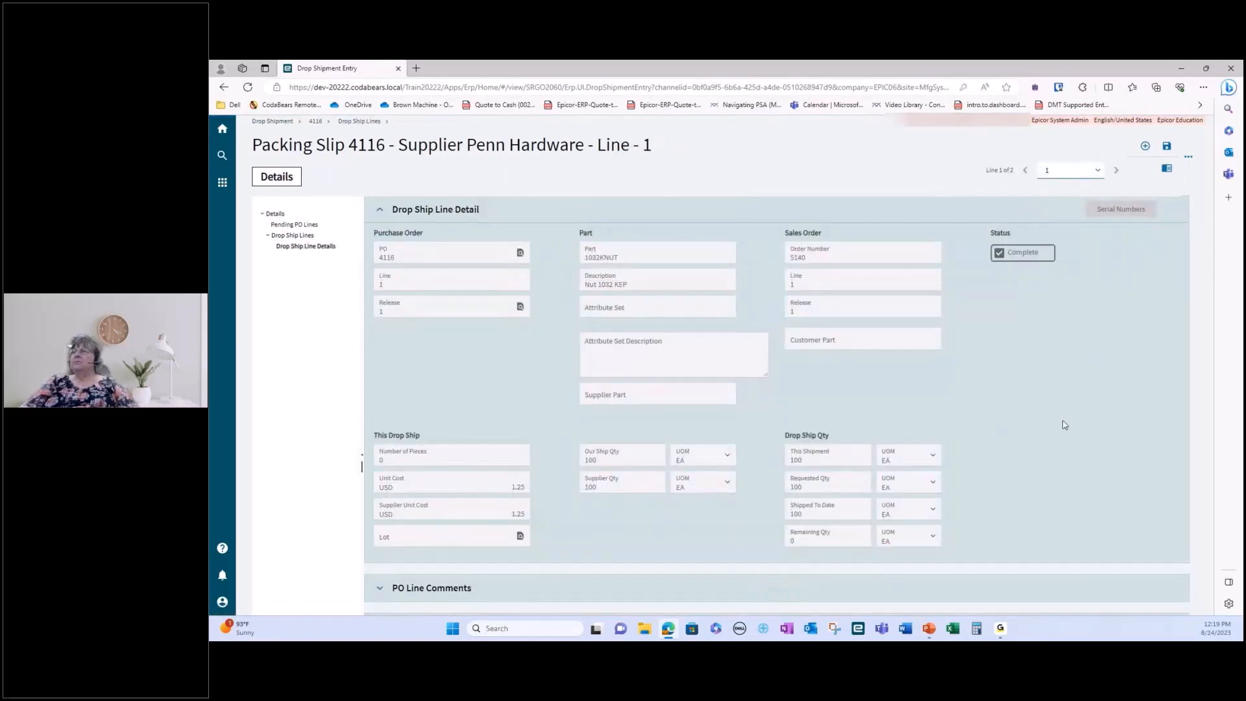
pyautogui.scroll(-2, 714, 480)
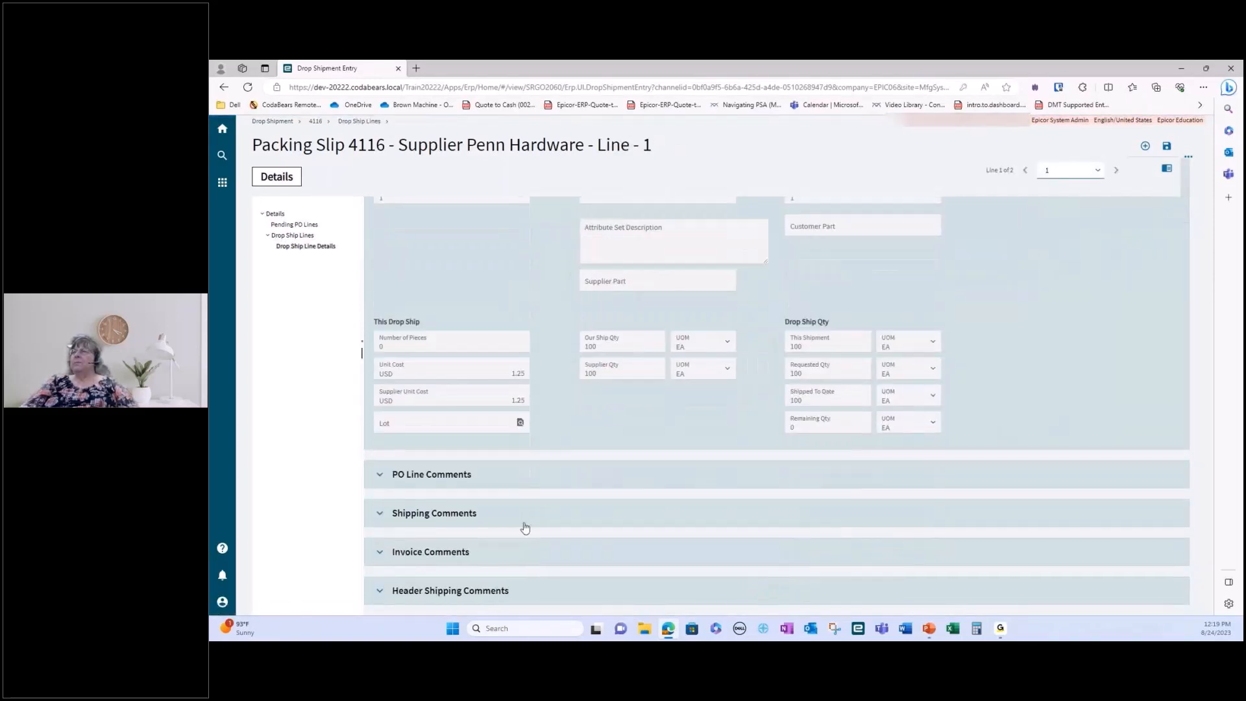
pyautogui.click(380, 513)
pyautogui.scroll(-2, 389, 538)
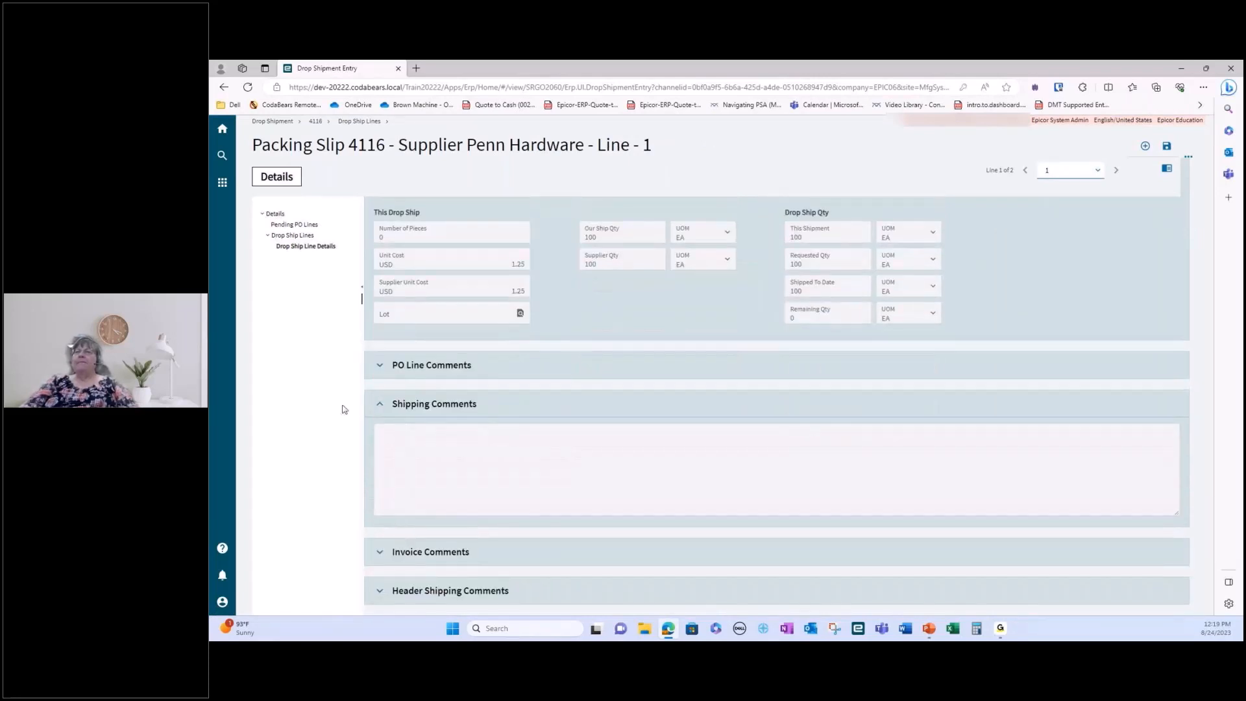
pyautogui.click(286, 227)
pyautogui.click(262, 214)
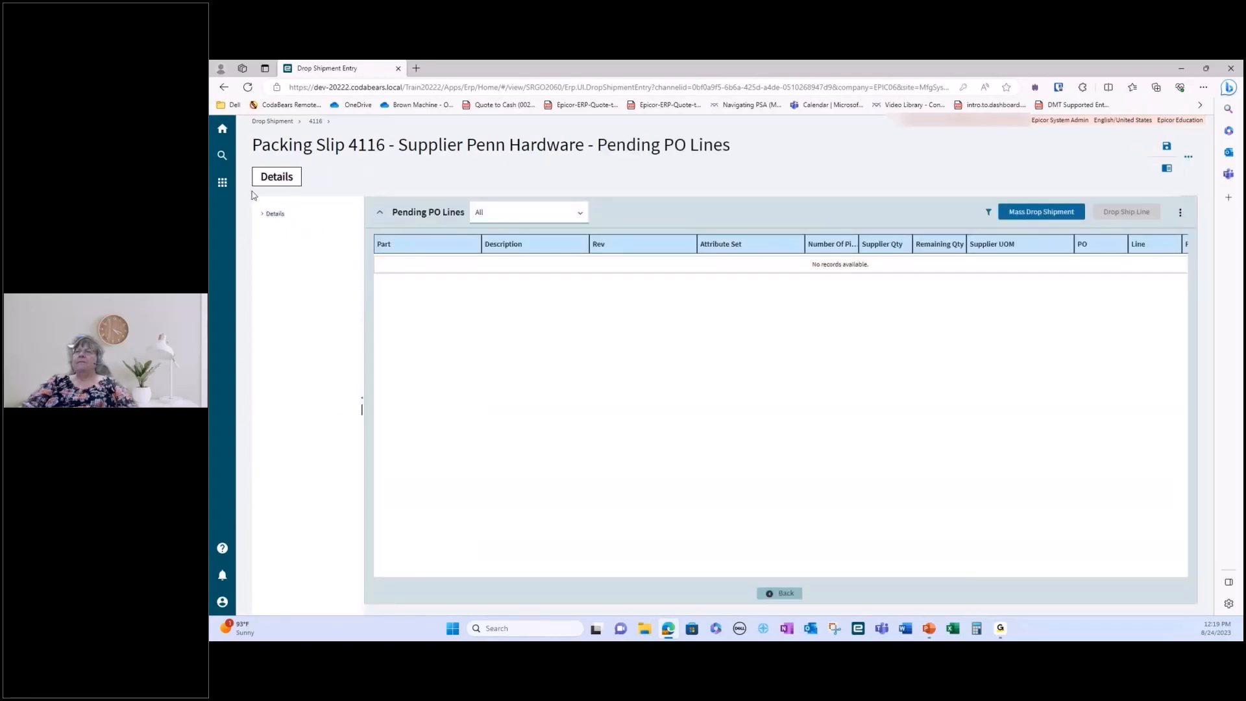
# Open Master Pack Shipment Entry from the General Operations and open master pack 3
pyautogui.click(222, 182)
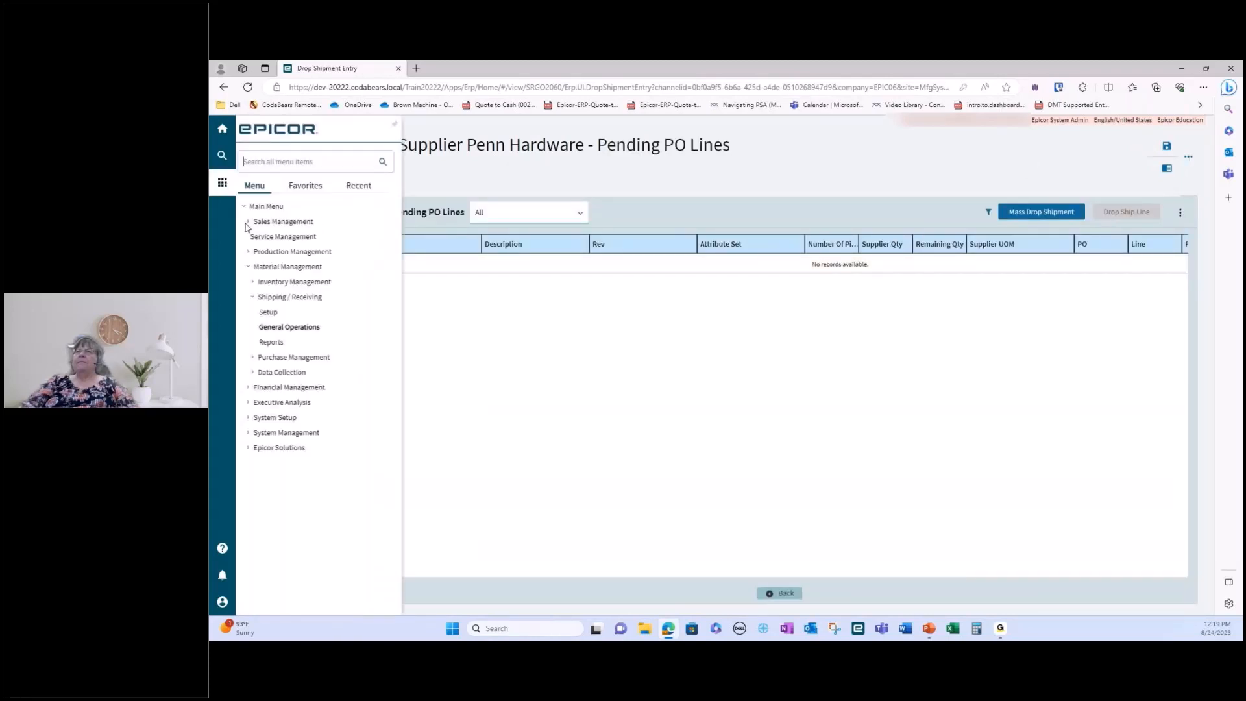
pyautogui.click(292, 329)
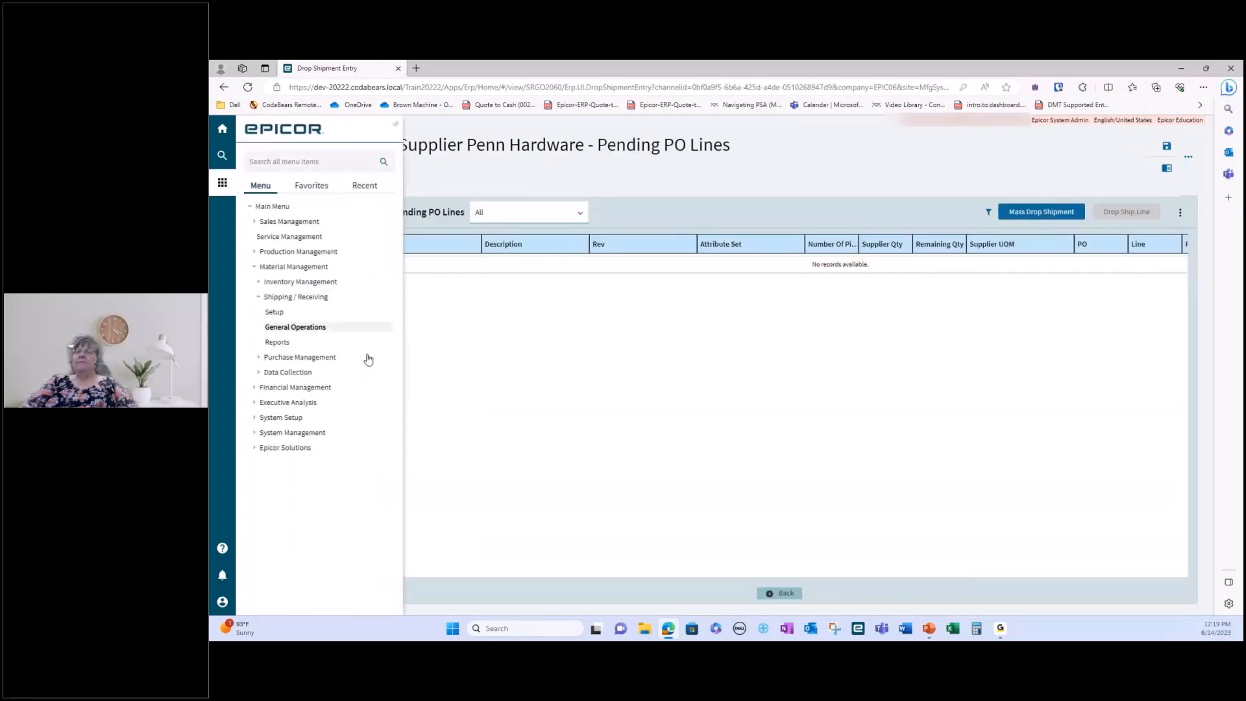
pyautogui.click(333, 327)
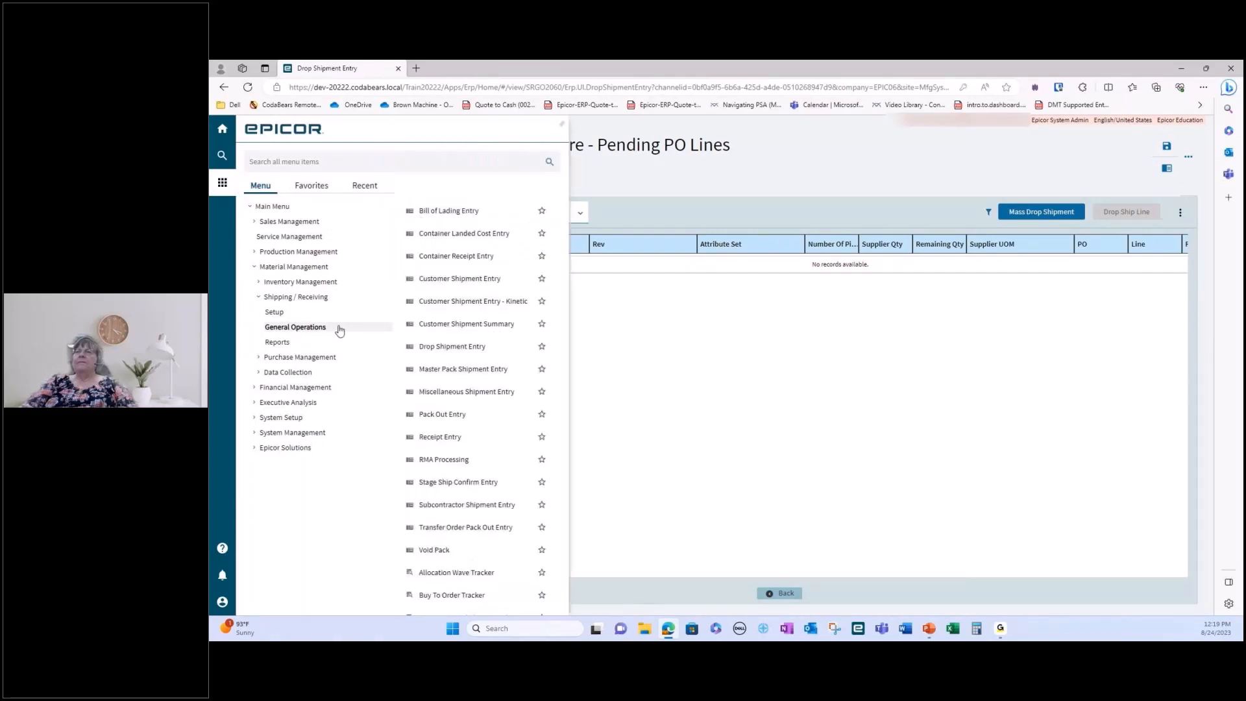
pyautogui.click(465, 371)
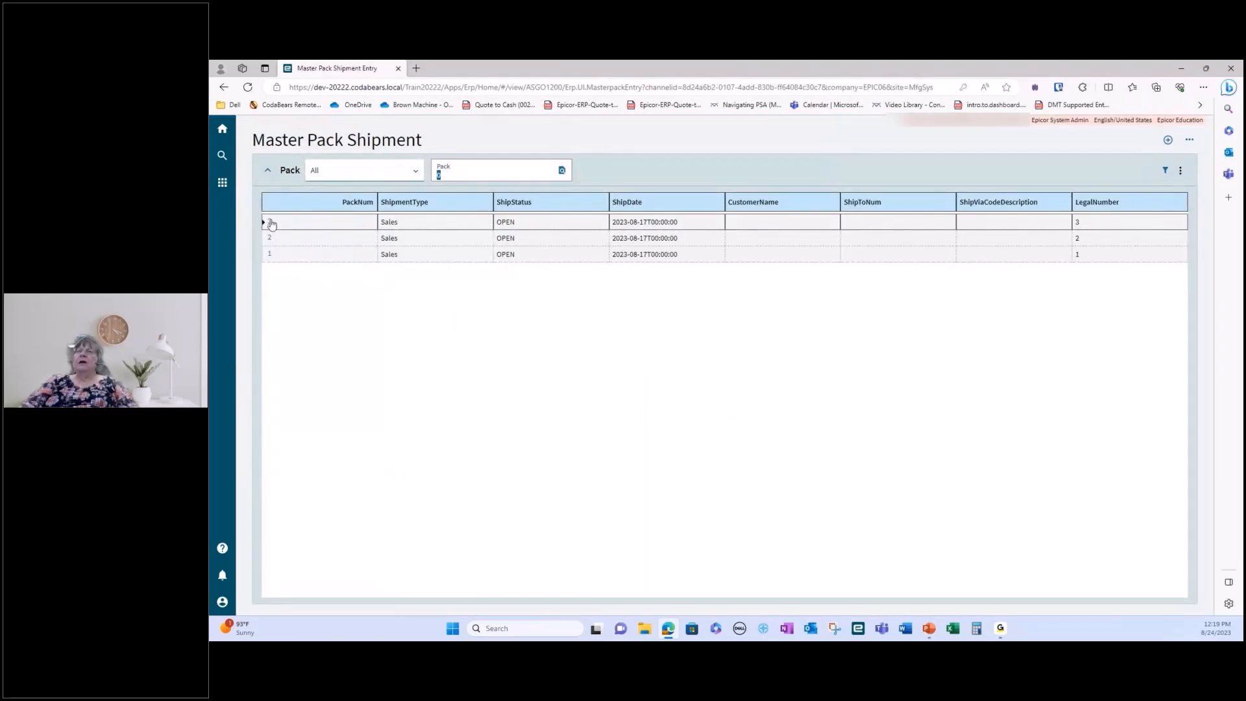
pyautogui.click(271, 224)
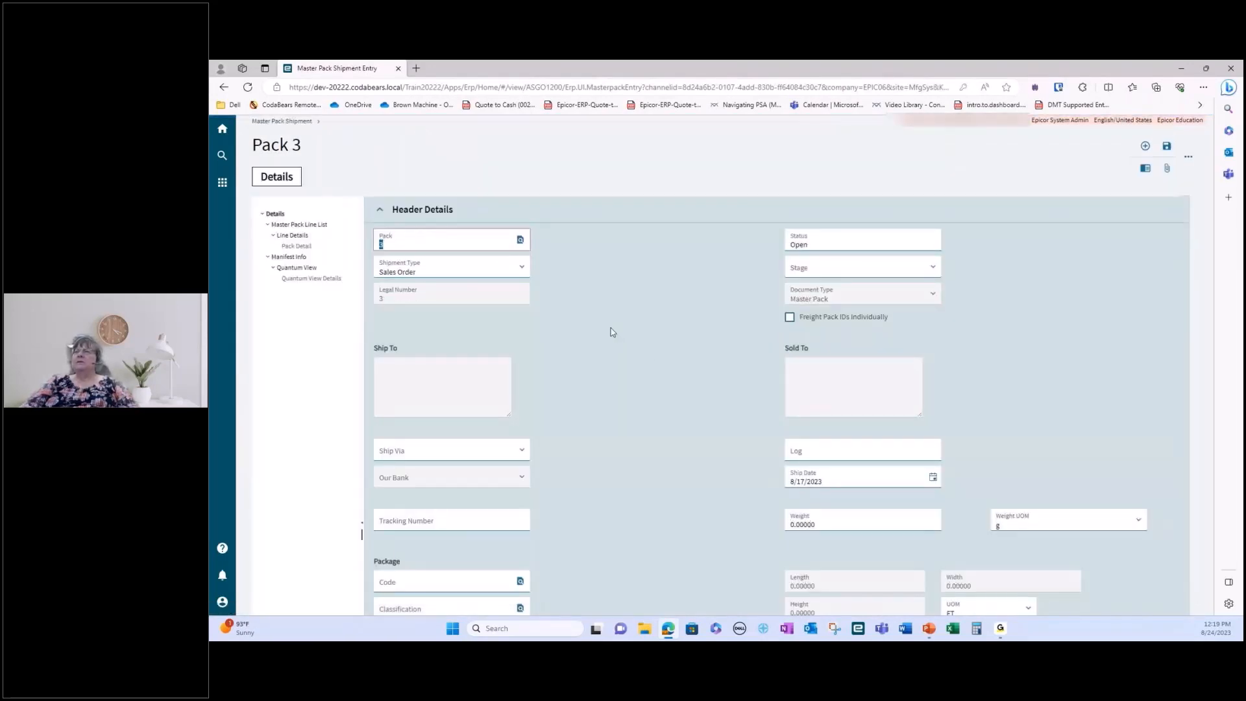
# Review master pack 3's Line Details, Quantum View and Master Pack Line List pages
pyautogui.click(292, 247)
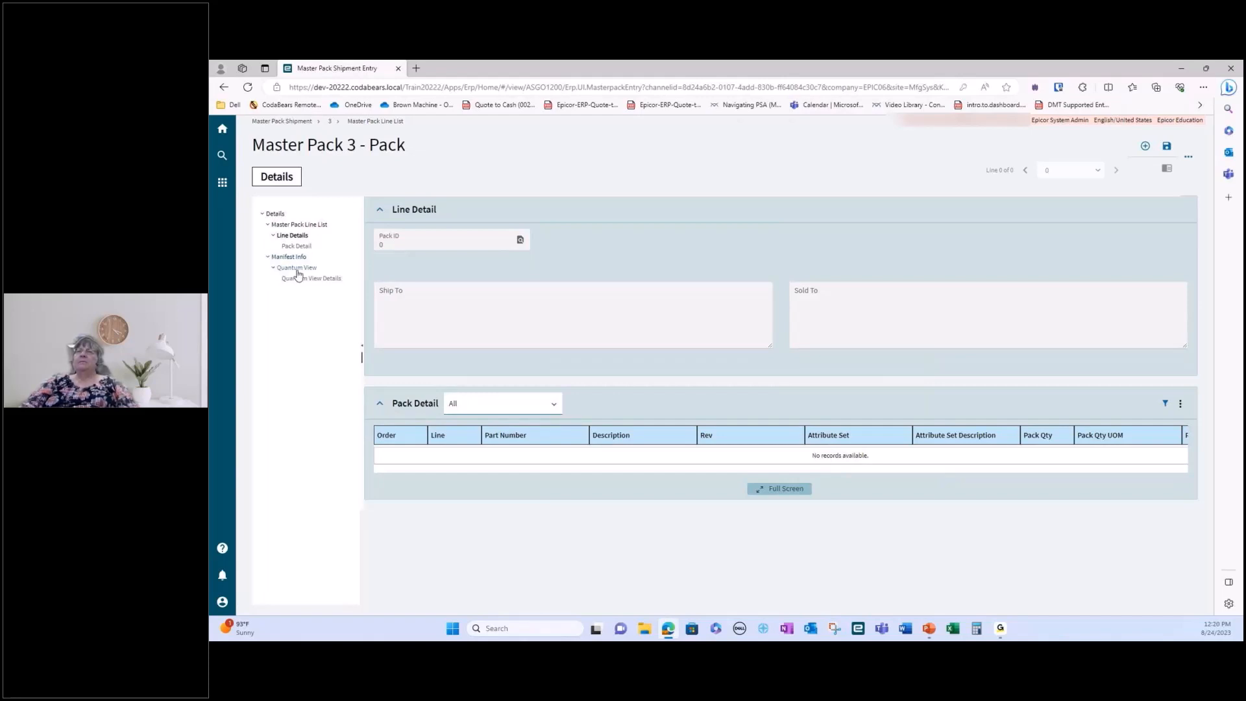
pyautogui.click(297, 268)
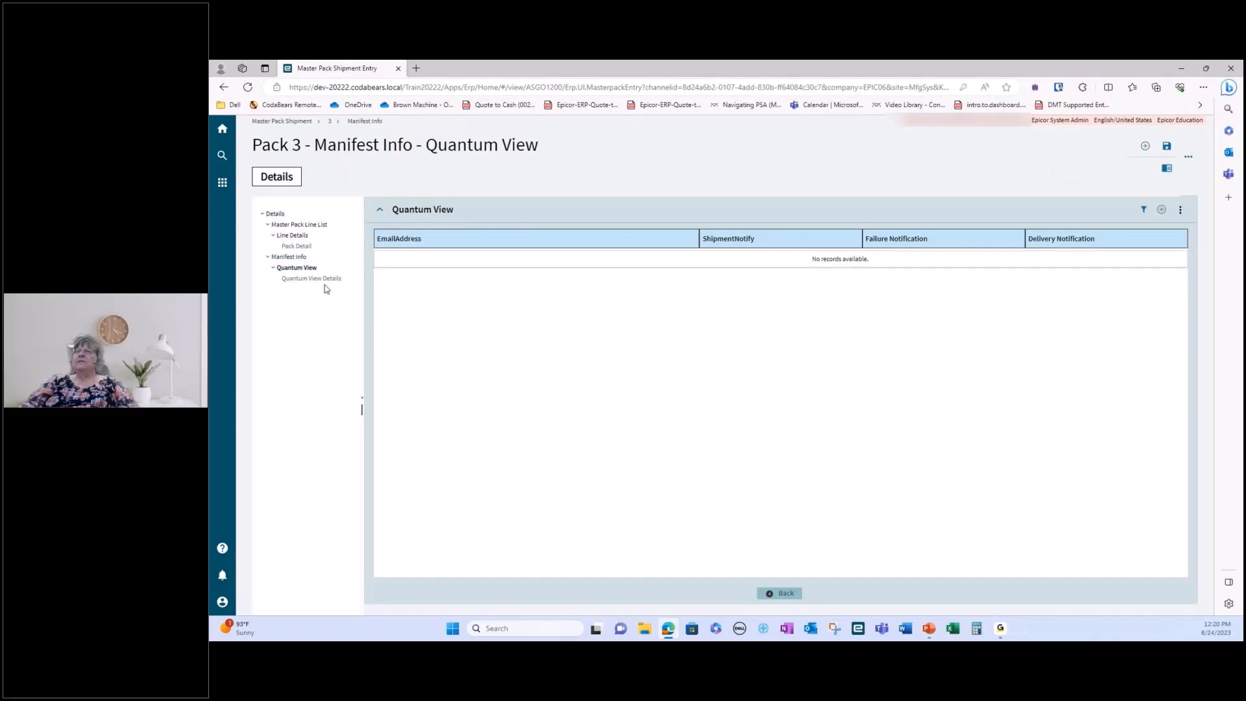
pyautogui.click(299, 224)
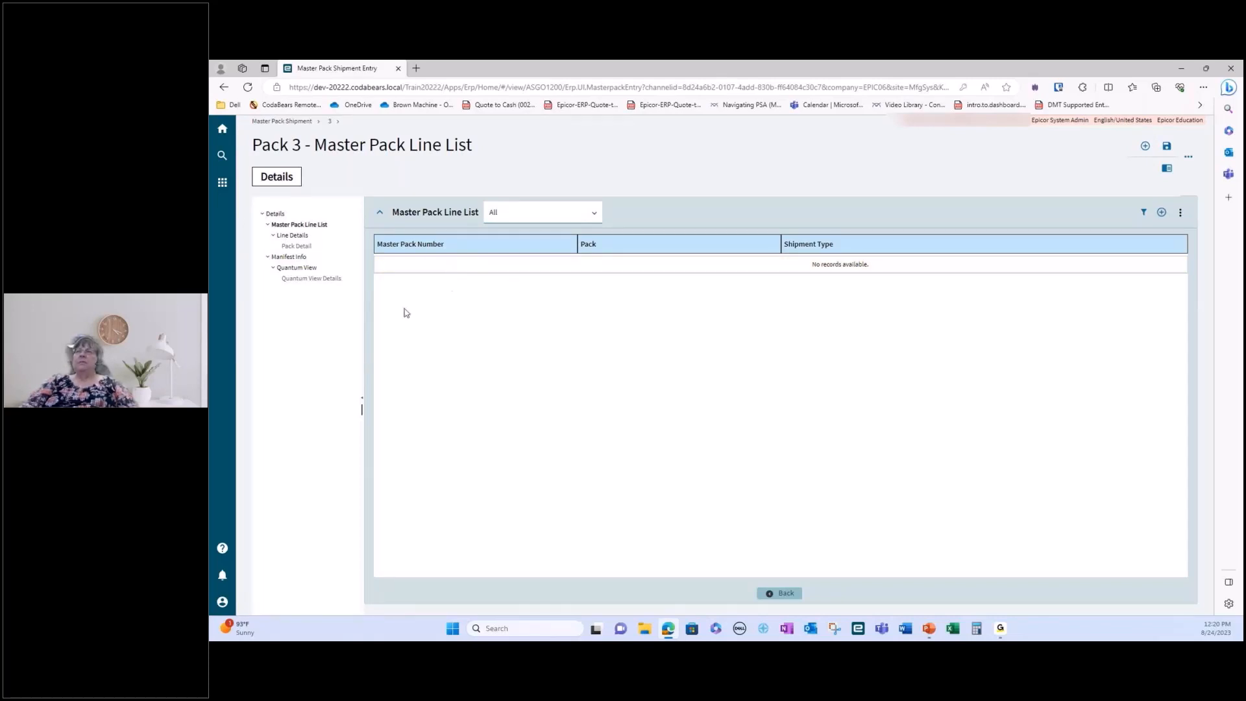
# Return to master pack 3's main Details and review its header, package fields and line list section
pyautogui.click(279, 213)
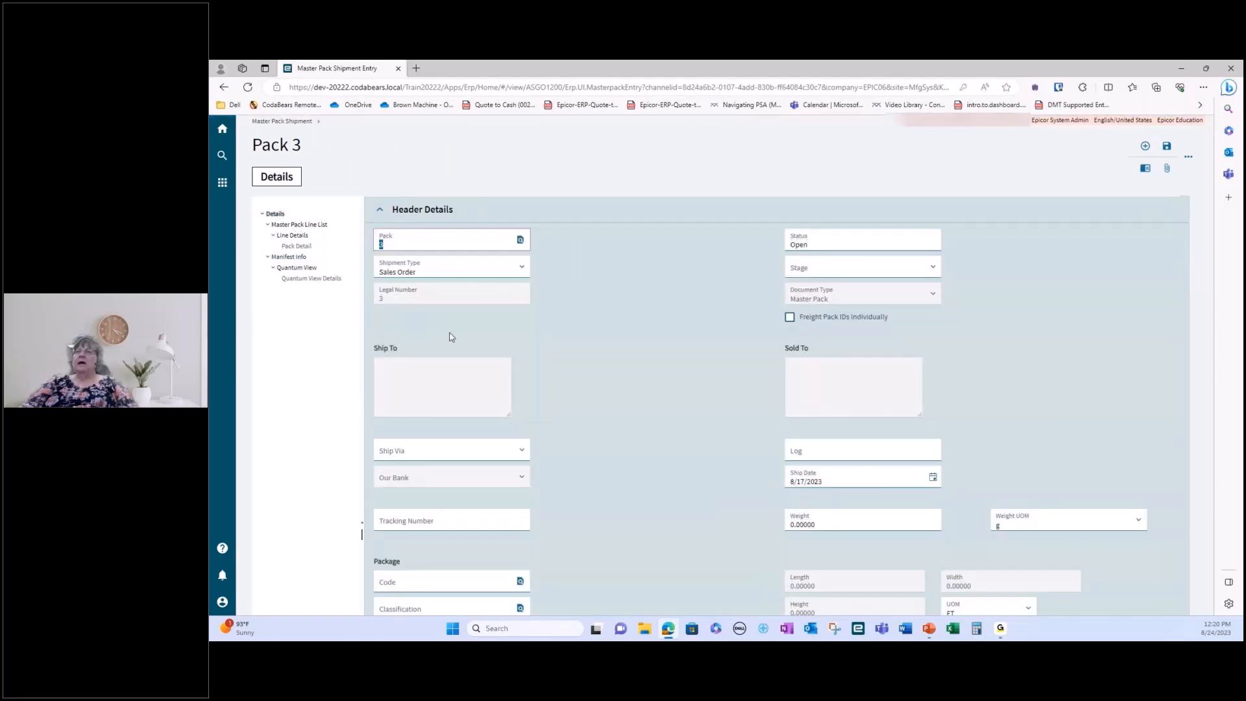
pyautogui.scroll(-3, 492, 333)
pyautogui.scroll(-1, 569, 445)
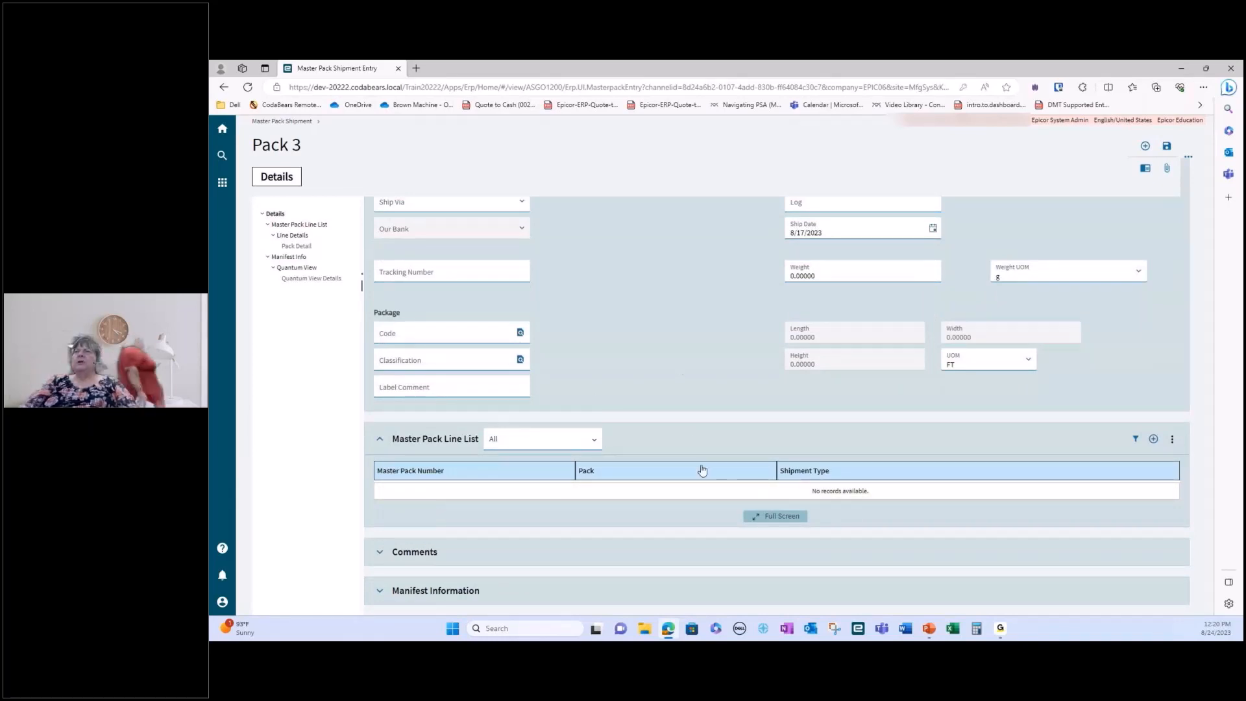
pyautogui.scroll(1, 643, 293)
pyautogui.scroll(2, 641, 292)
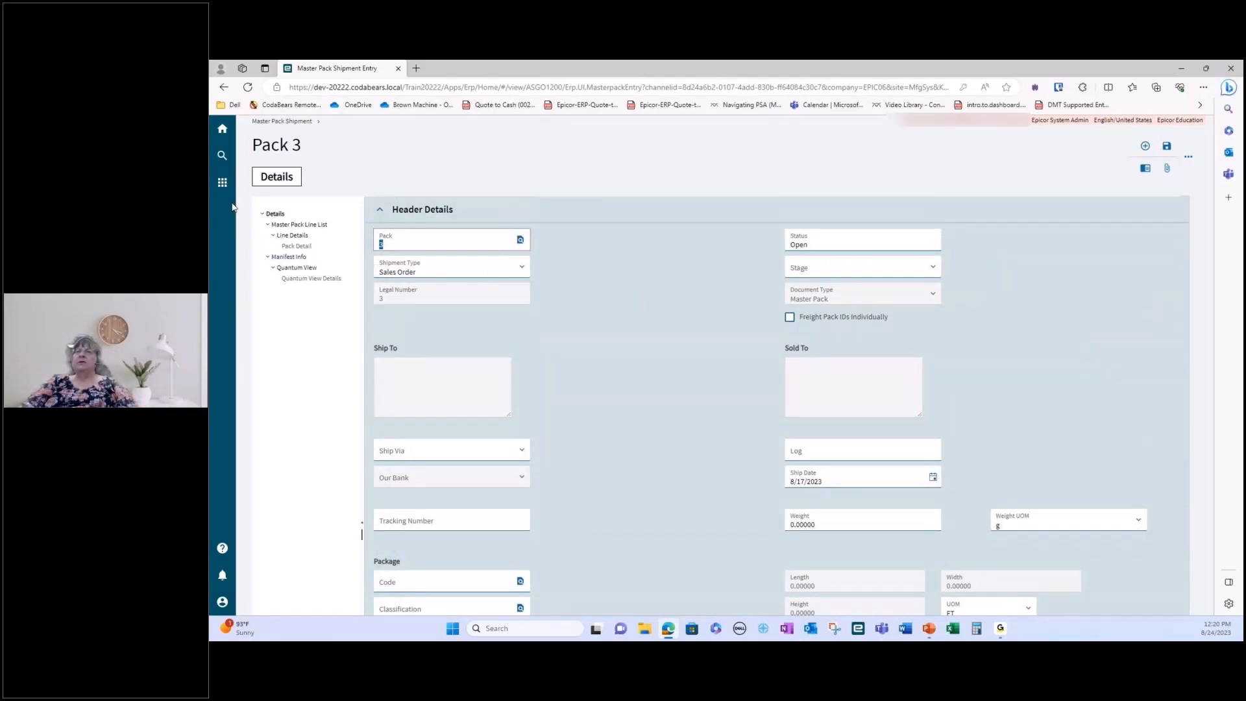
# Open Pack Out Entry from the General Operations and review its Pack Out fields and Details grid
pyautogui.click(222, 183)
pyautogui.click(285, 328)
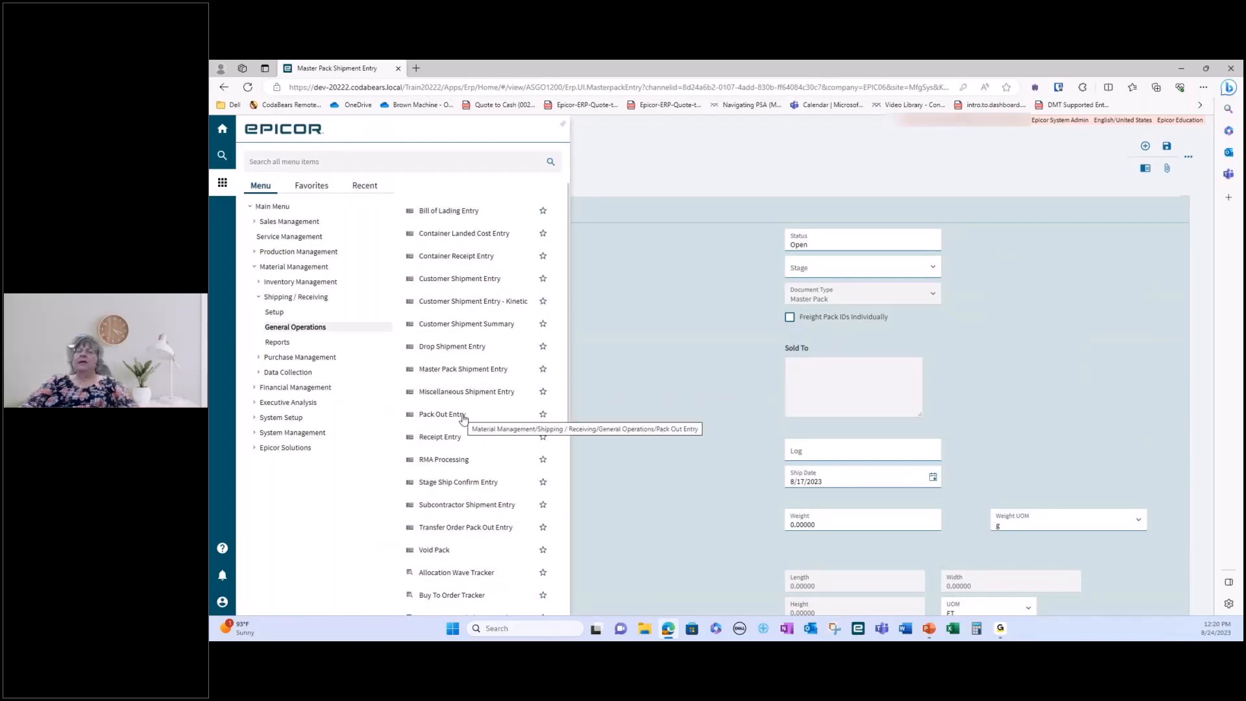
pyautogui.click(464, 419)
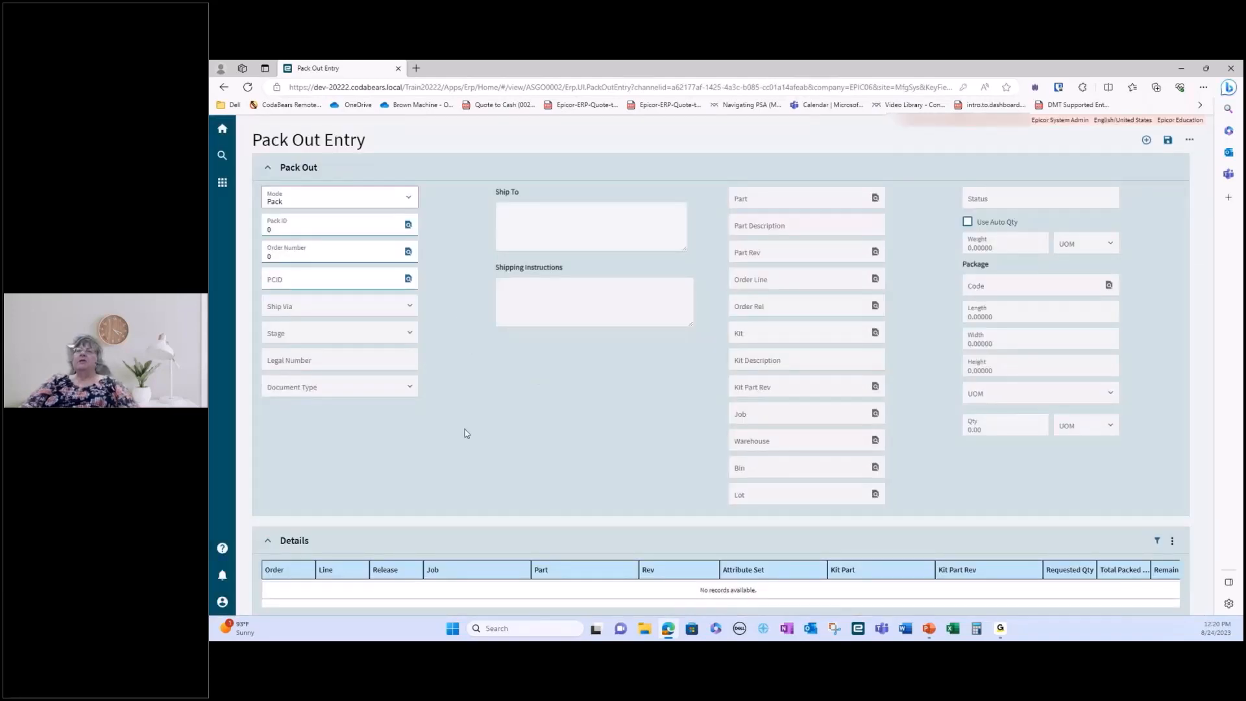
pyautogui.scroll(-1, 476, 422)
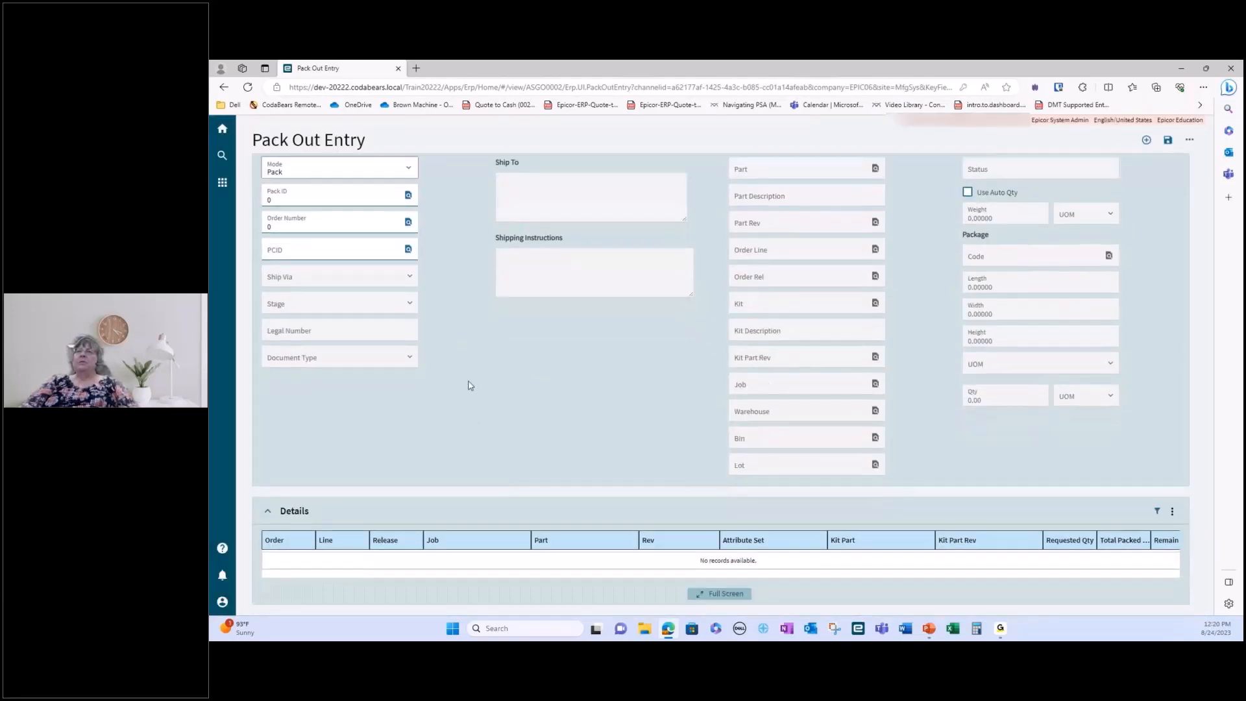
pyautogui.scroll(1, 428, 244)
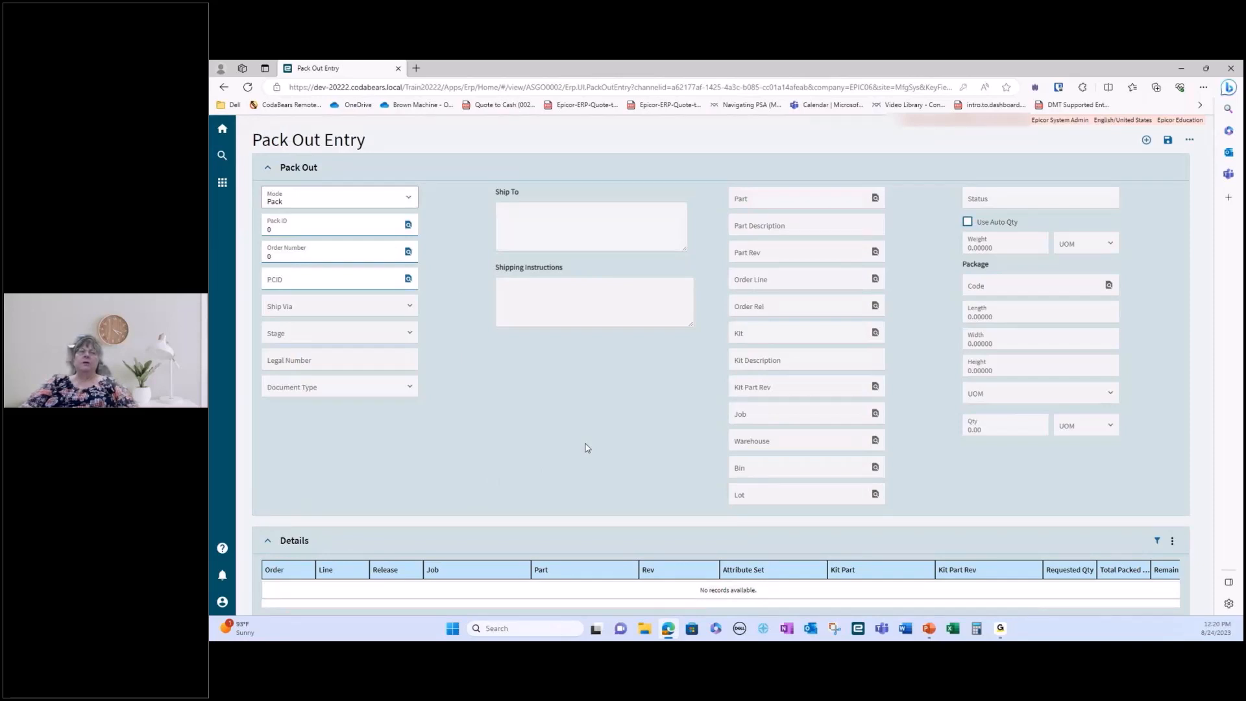
pyautogui.scroll(-1, 573, 447)
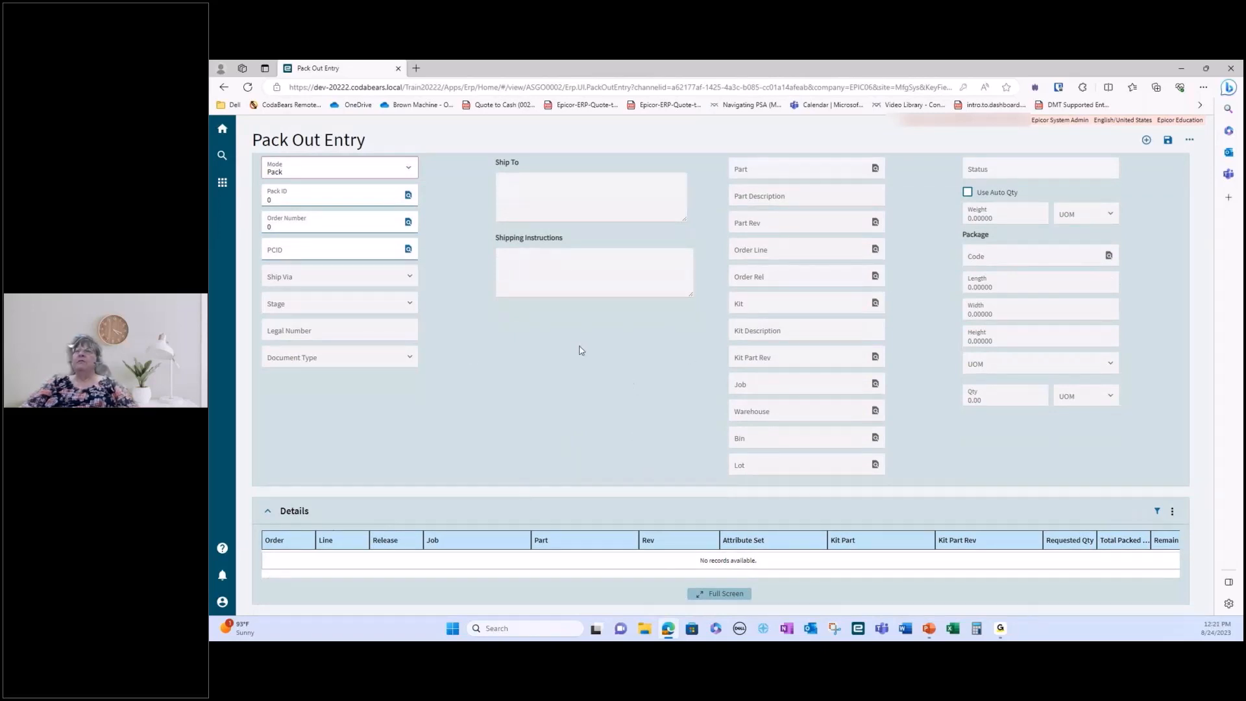
pyautogui.scroll(1, 614, 331)
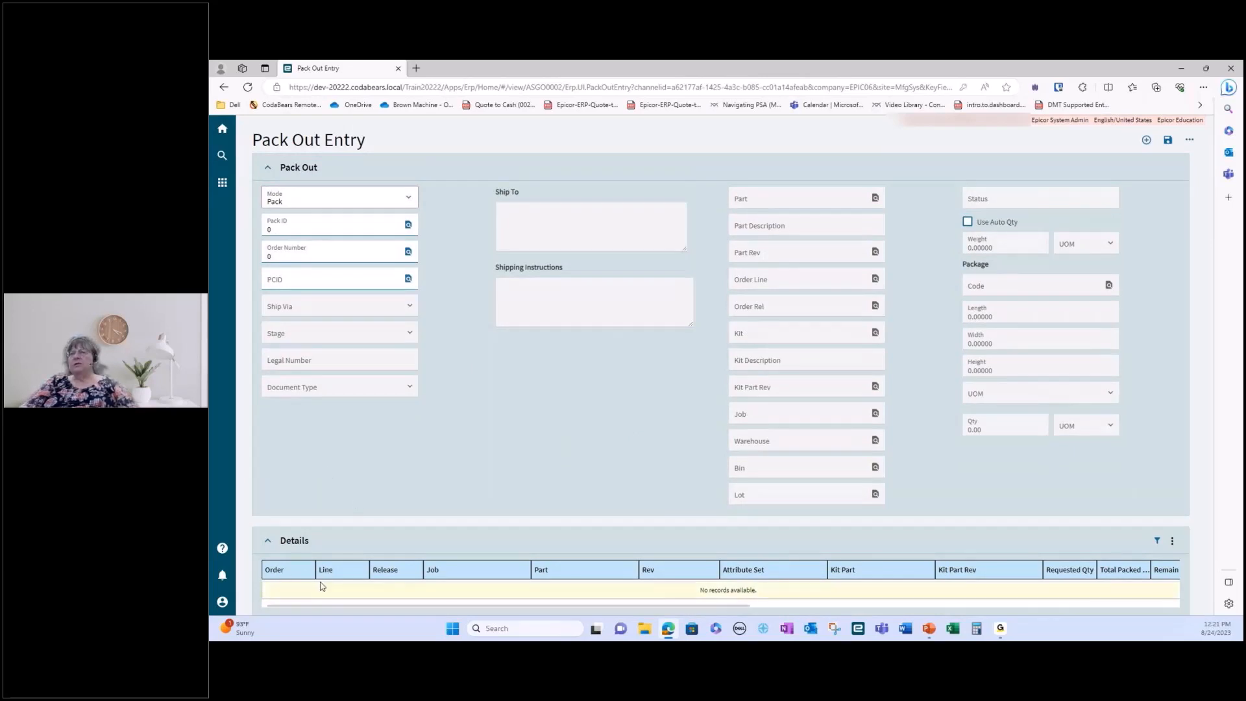
# Collapse the Details grid and load the DALTON order dated 06/28/2023 with no PO number through the order search
pyautogui.click(1117, 543)
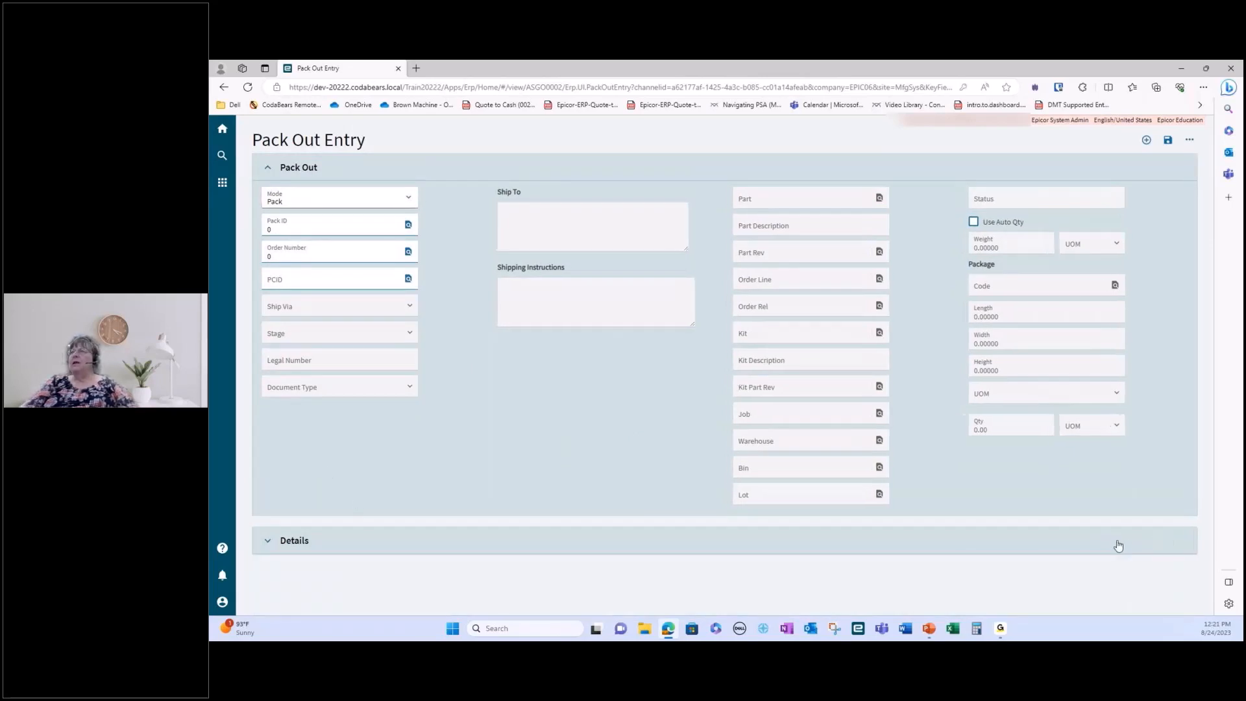
pyautogui.click(408, 253)
pyautogui.click(1176, 389)
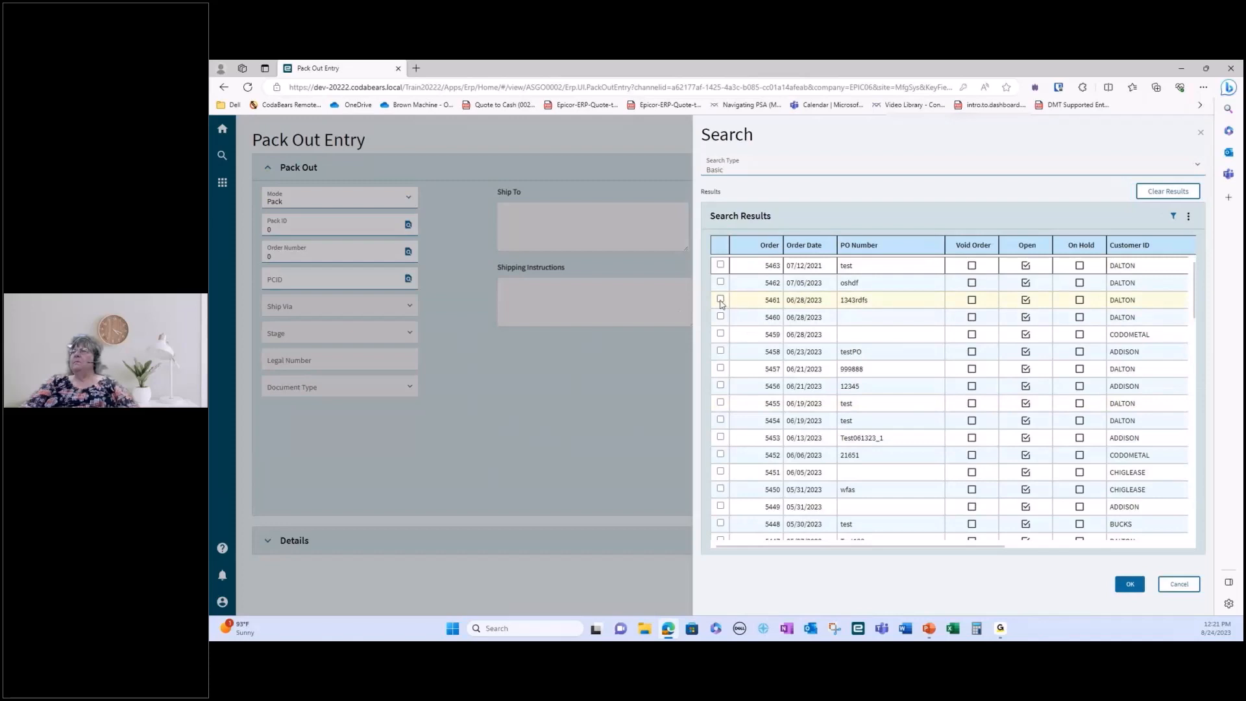
pyautogui.click(720, 317)
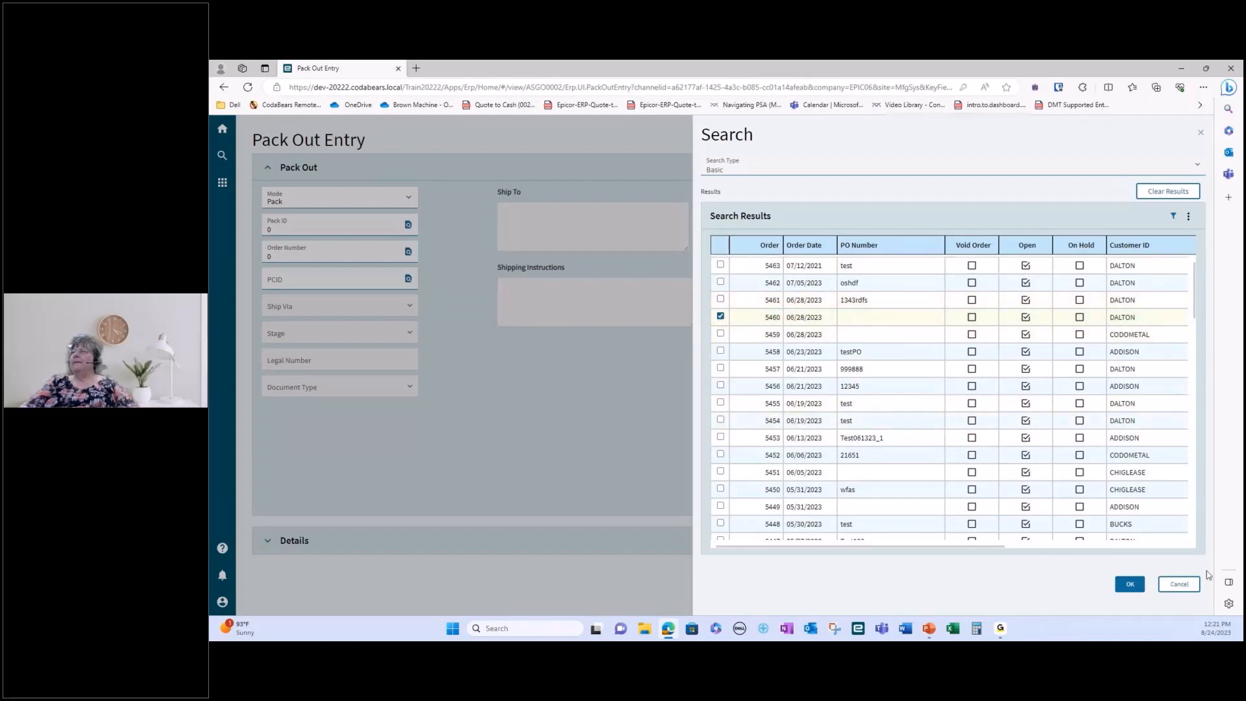
pyautogui.click(1130, 585)
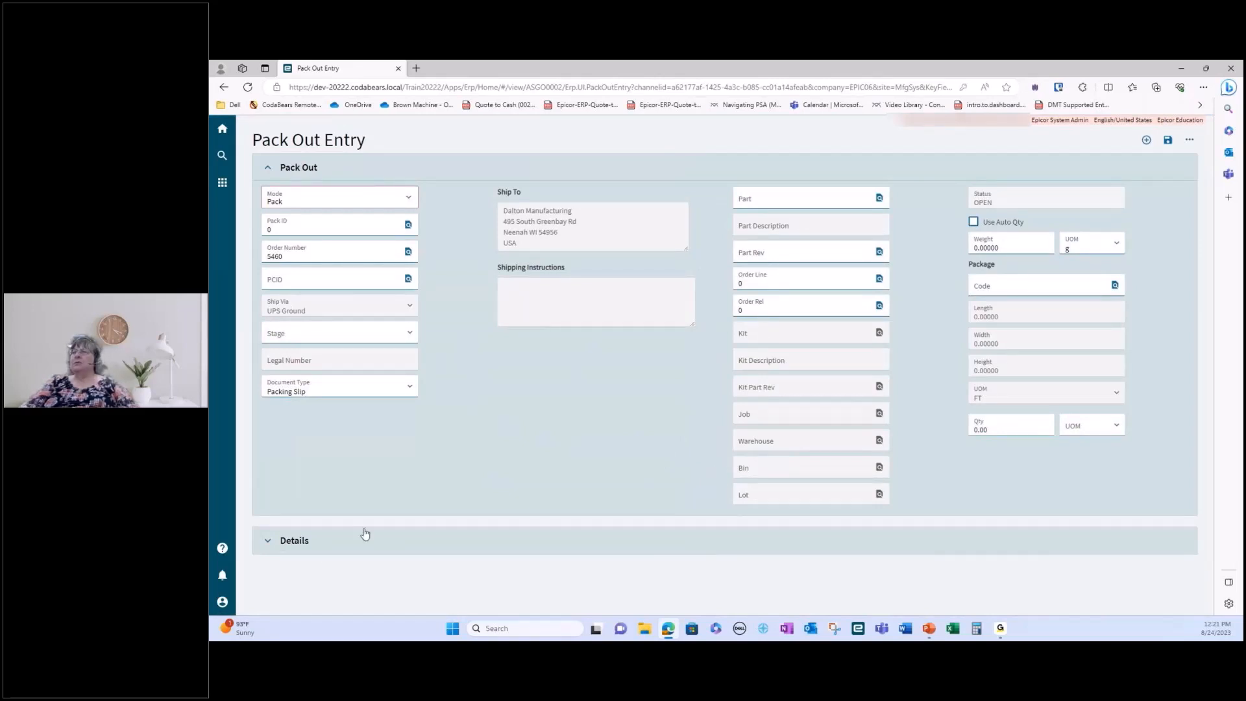
# Expand the Details grid to review the order's release, the grid's options and the available Pack Out actions
pyautogui.click(291, 542)
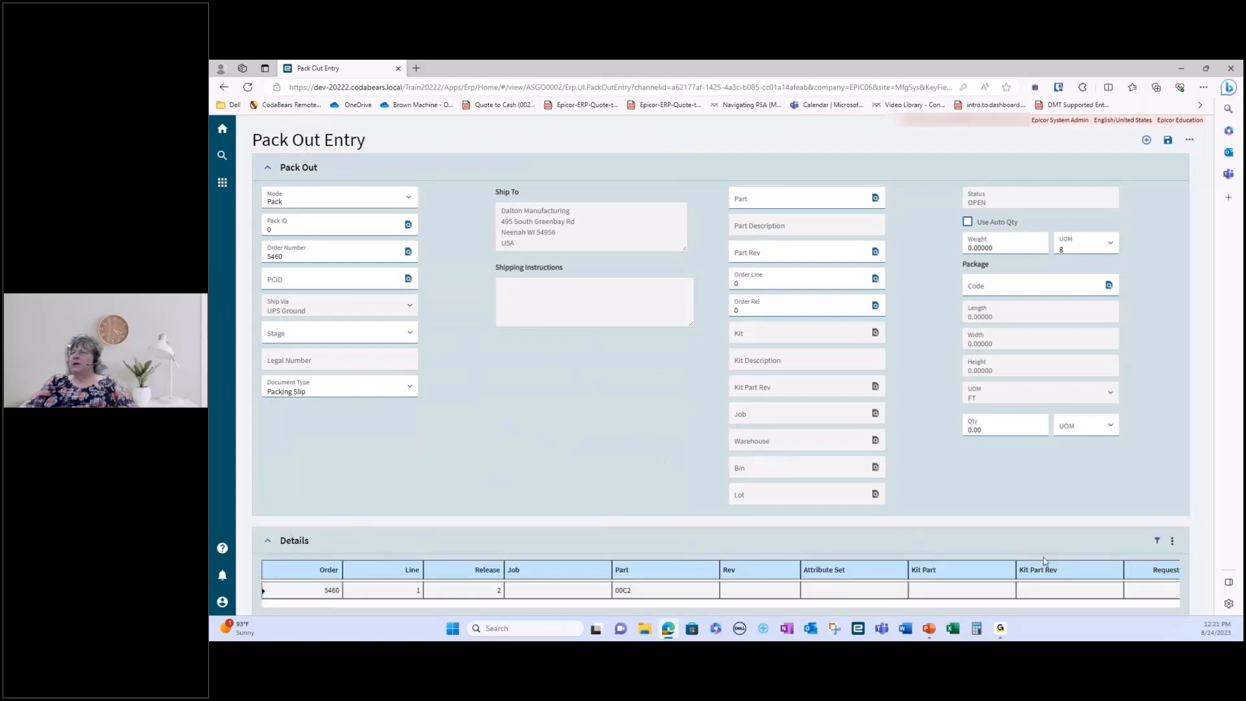
pyautogui.click(1173, 541)
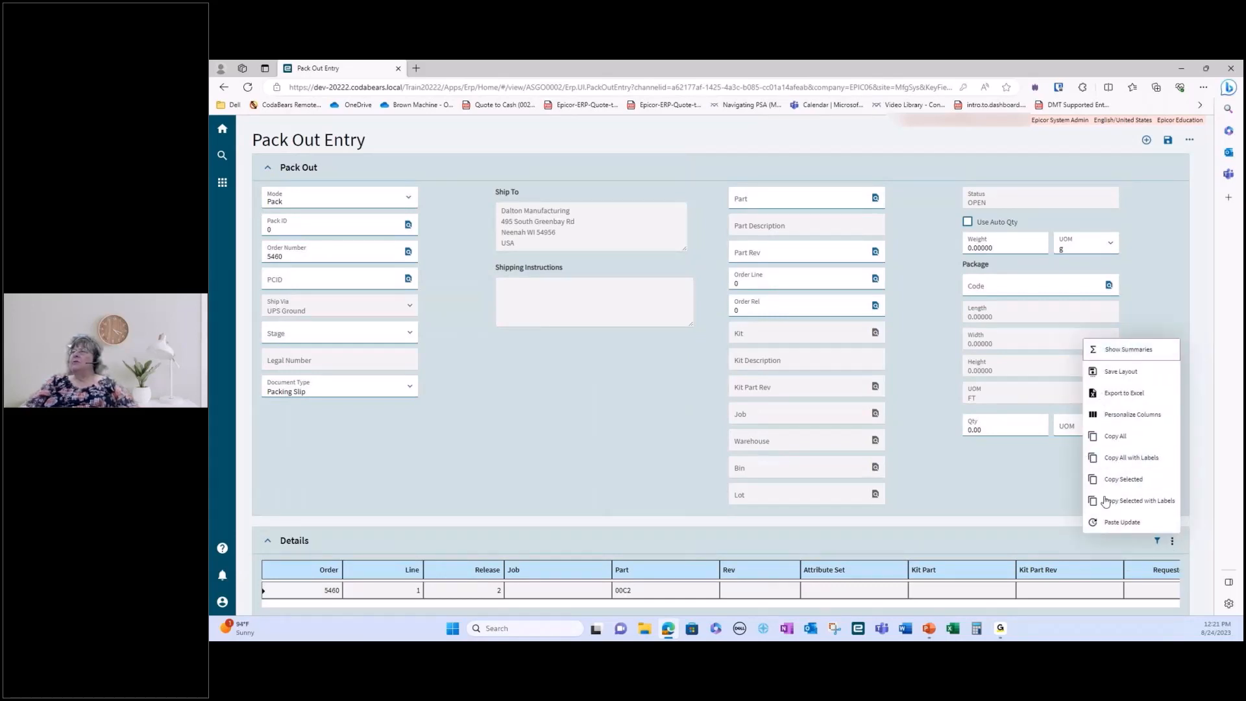
pyautogui.click(1022, 490)
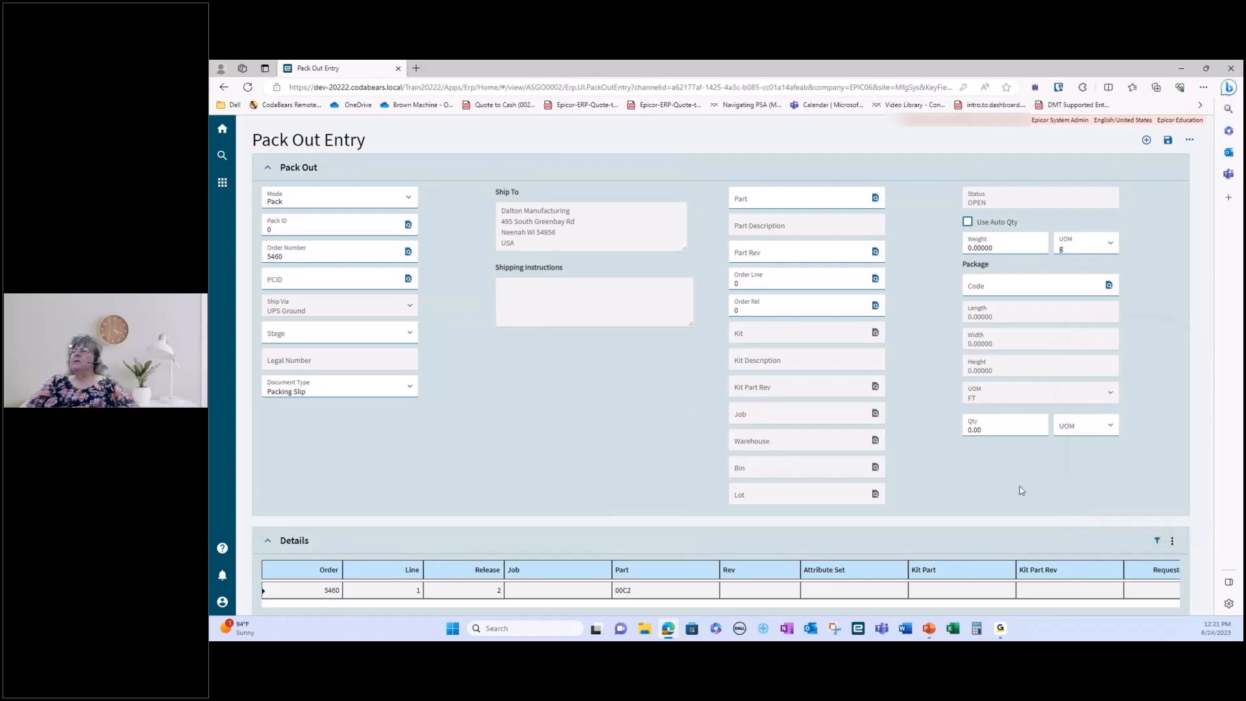
pyautogui.click(1188, 142)
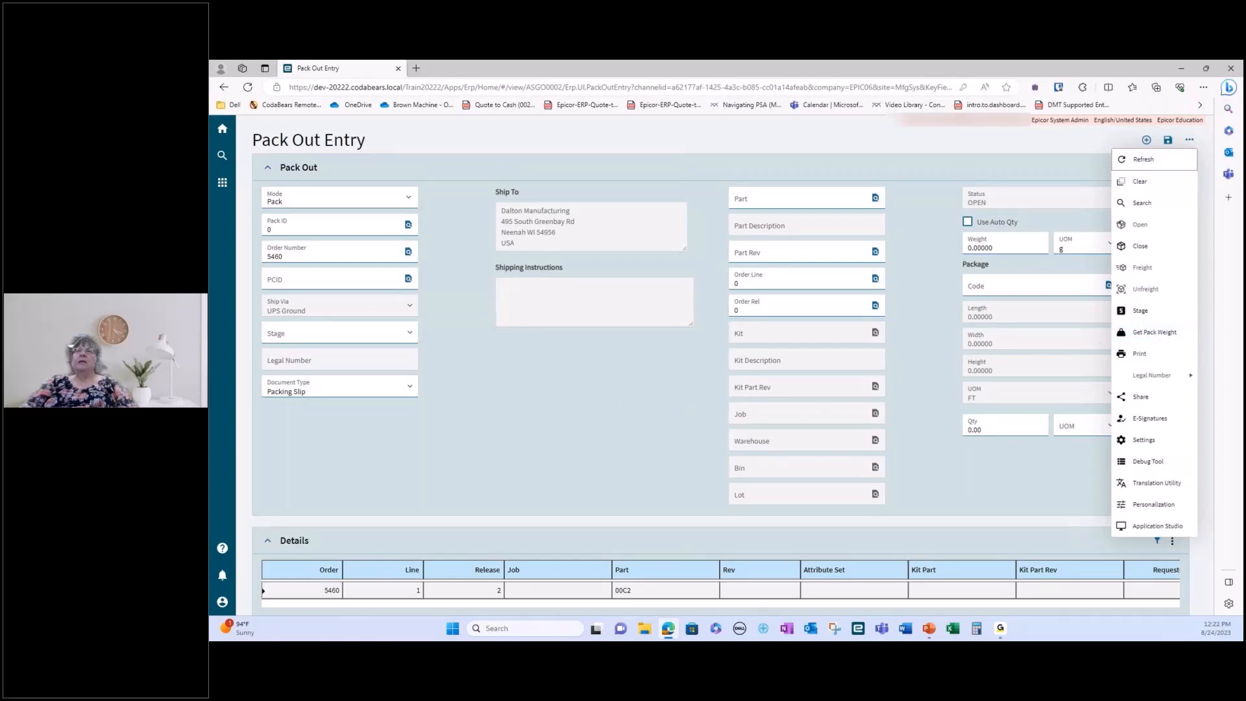
# Open Miscellaneous Shipment Entry from the Shipping / Receiving General Operations and open pack 100
pyautogui.click(222, 183)
pyautogui.click(299, 328)
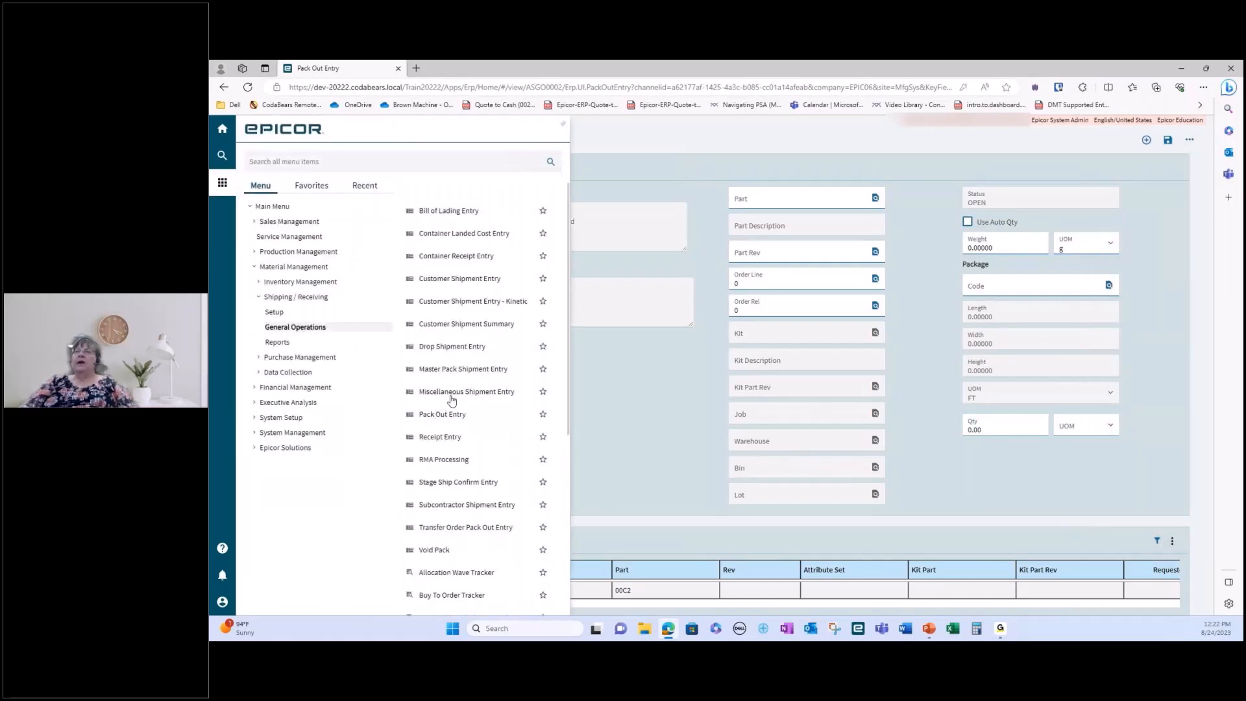
pyautogui.click(451, 393)
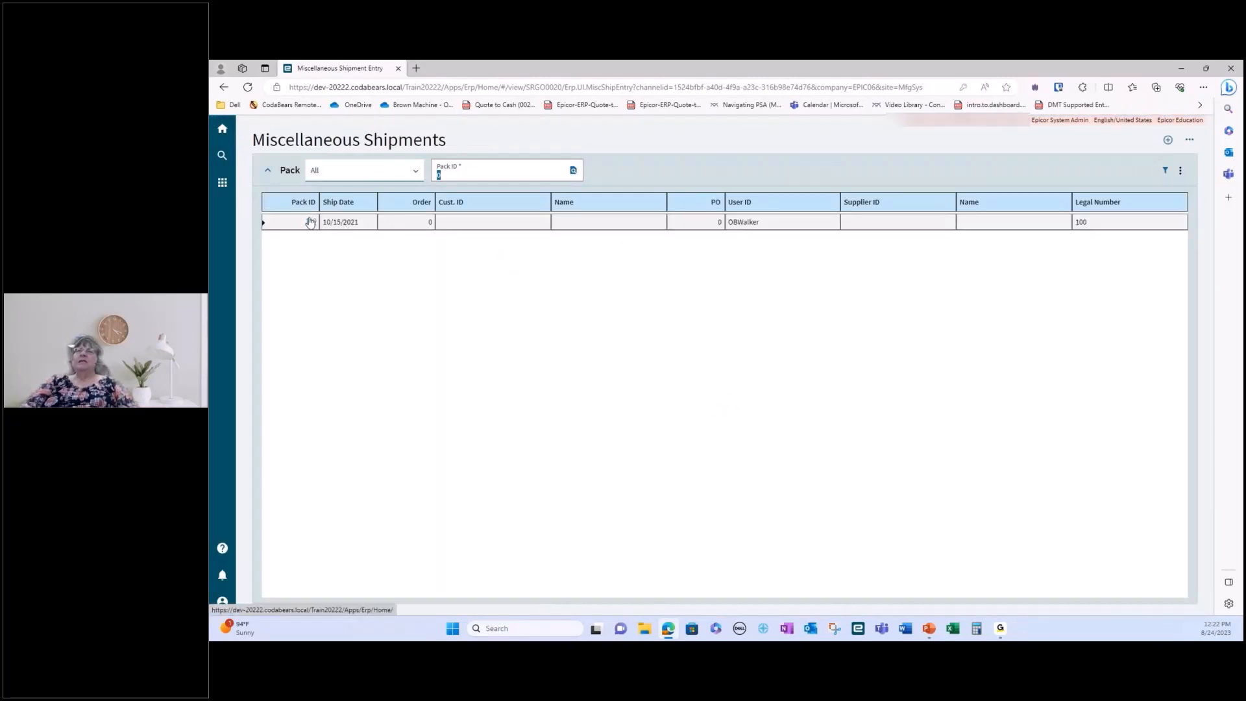
pyautogui.click(308, 221)
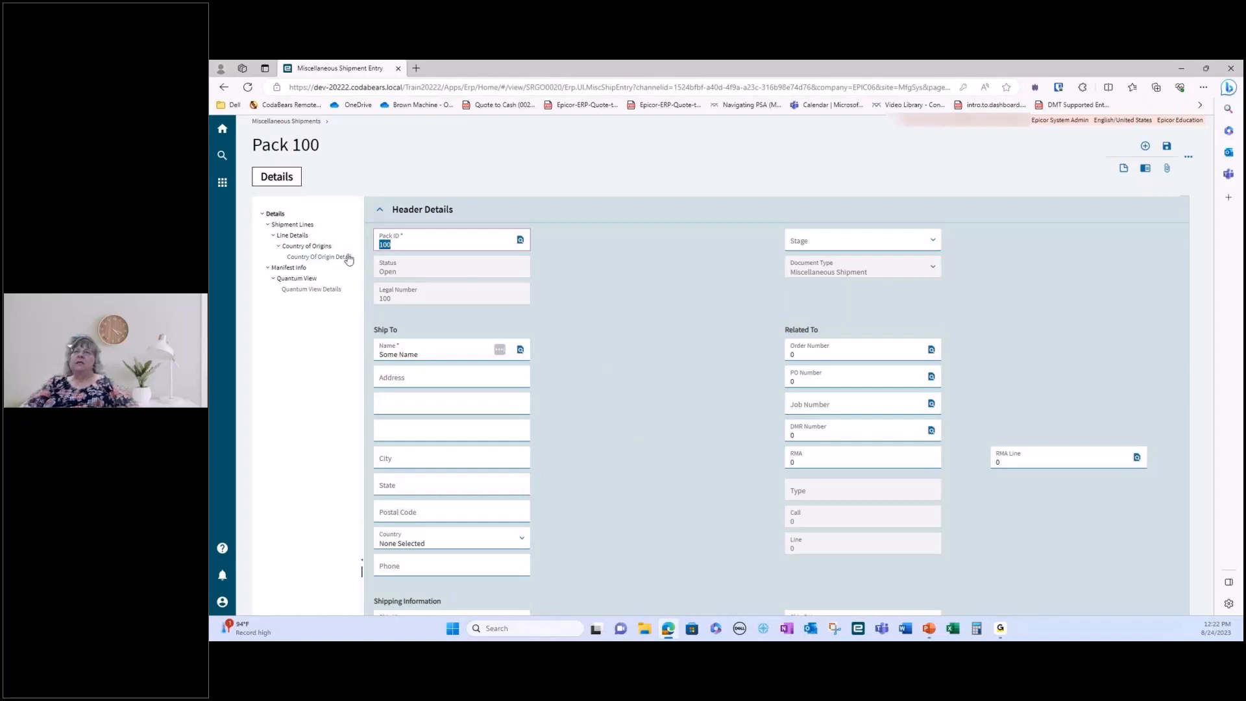
# Open Subcontractor Shipment Entry from the Shipping / Receiving General Operations and open pack 103
pyautogui.click(224, 184)
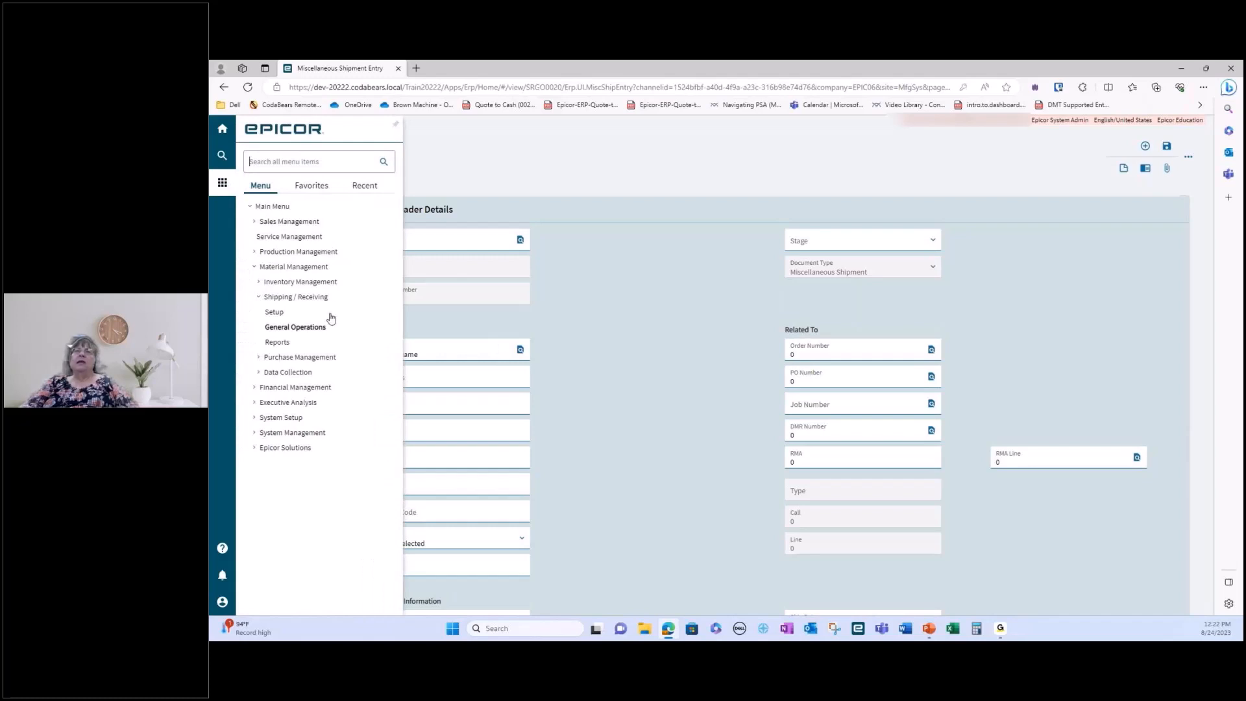
pyautogui.click(683, 445)
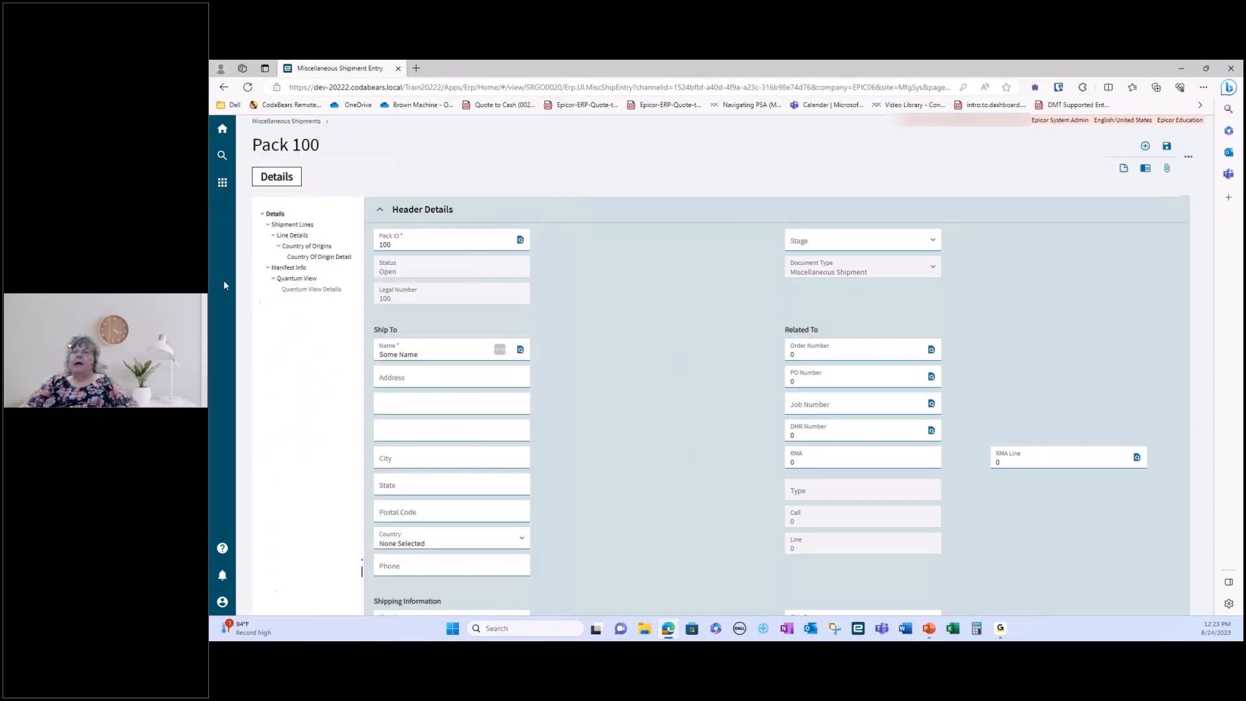
pyautogui.click(219, 184)
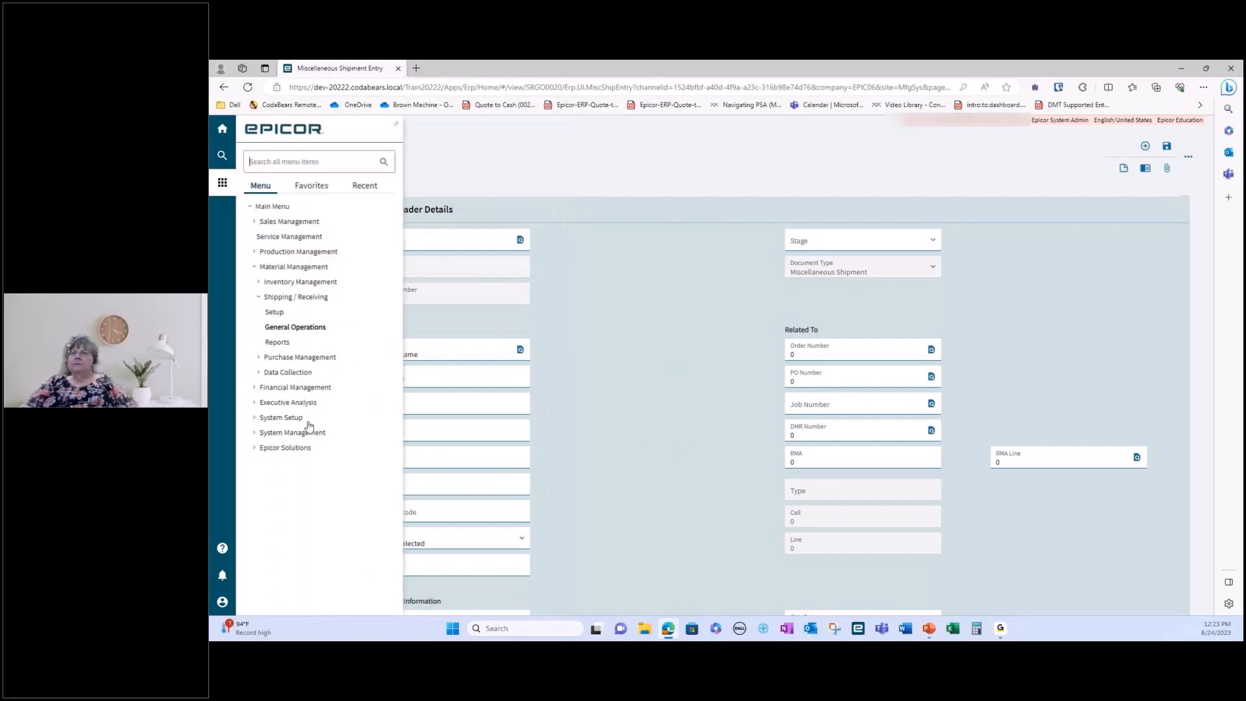
pyautogui.click(292, 327)
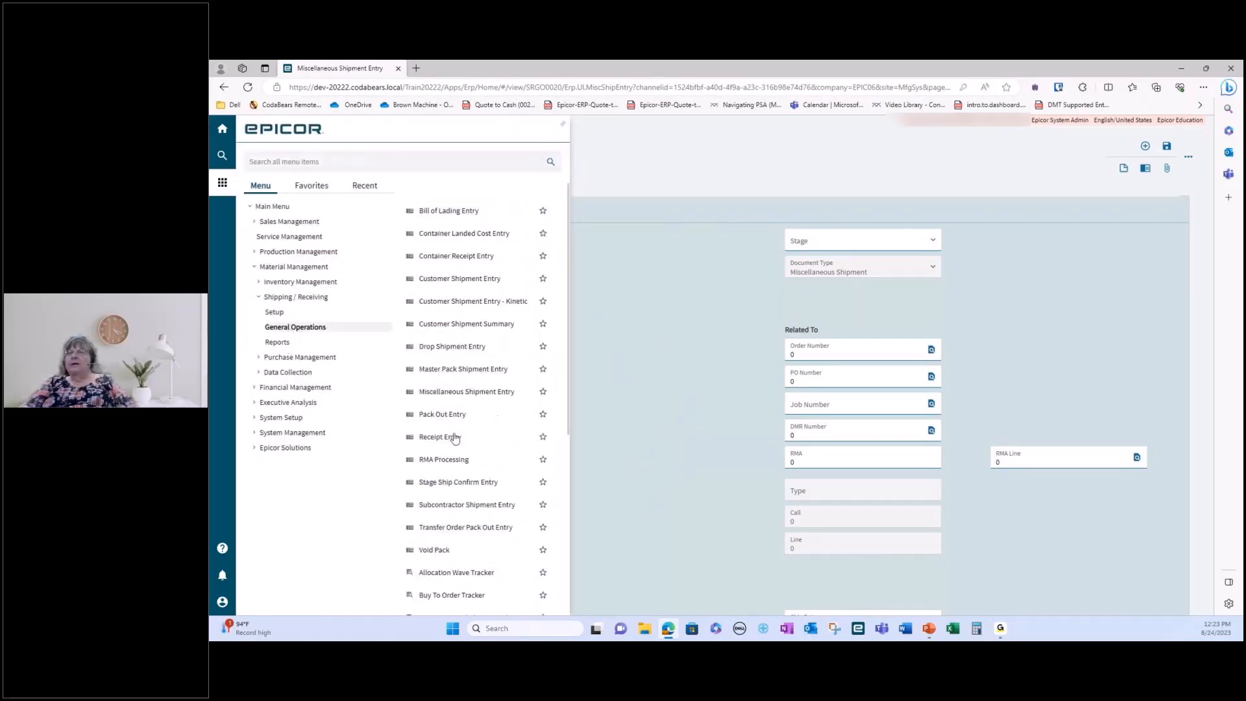
pyautogui.click(461, 504)
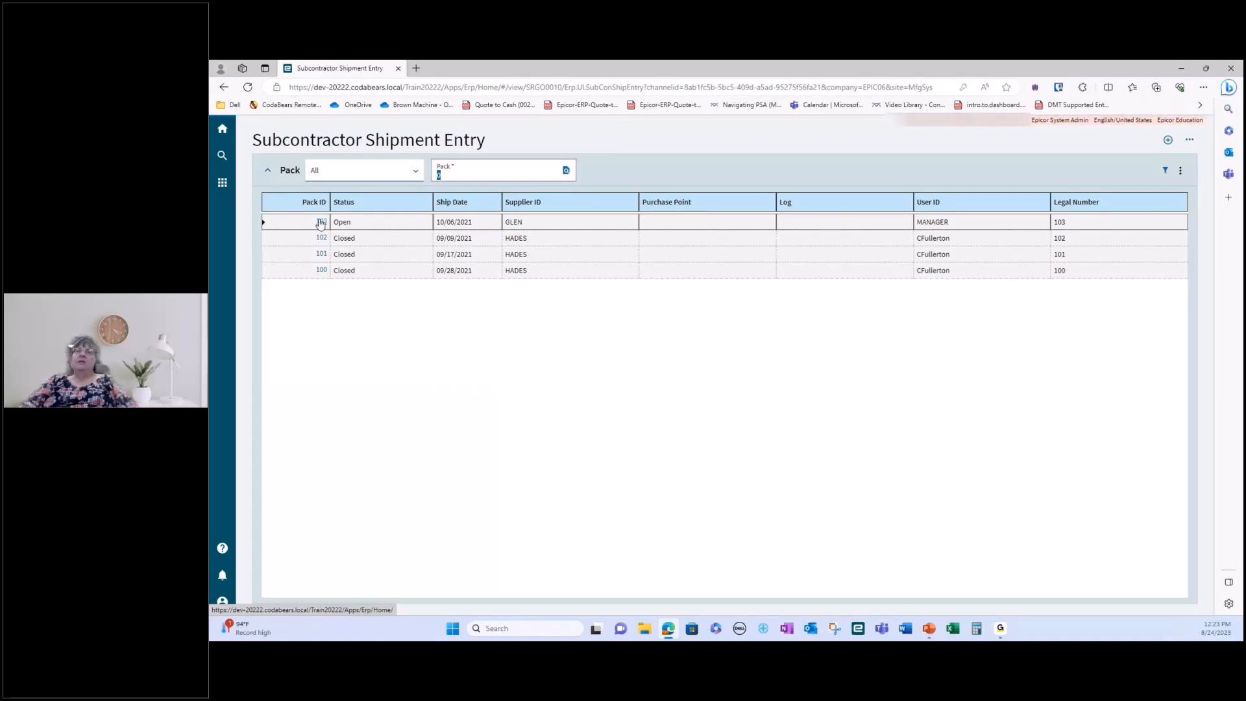
pyautogui.click(320, 223)
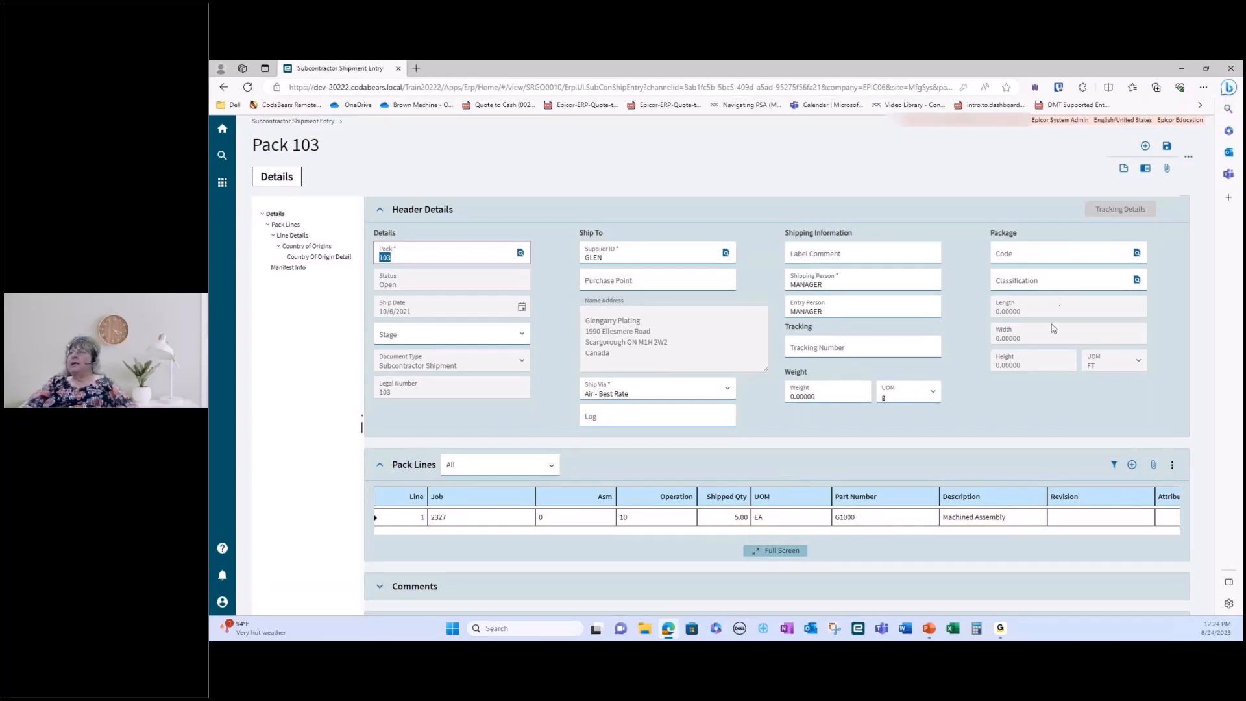
# Review pack 103's Pack Lines, expand its Comments and Manifest Information sections, and return to the header details
pyautogui.scroll(-1, 1070, 427)
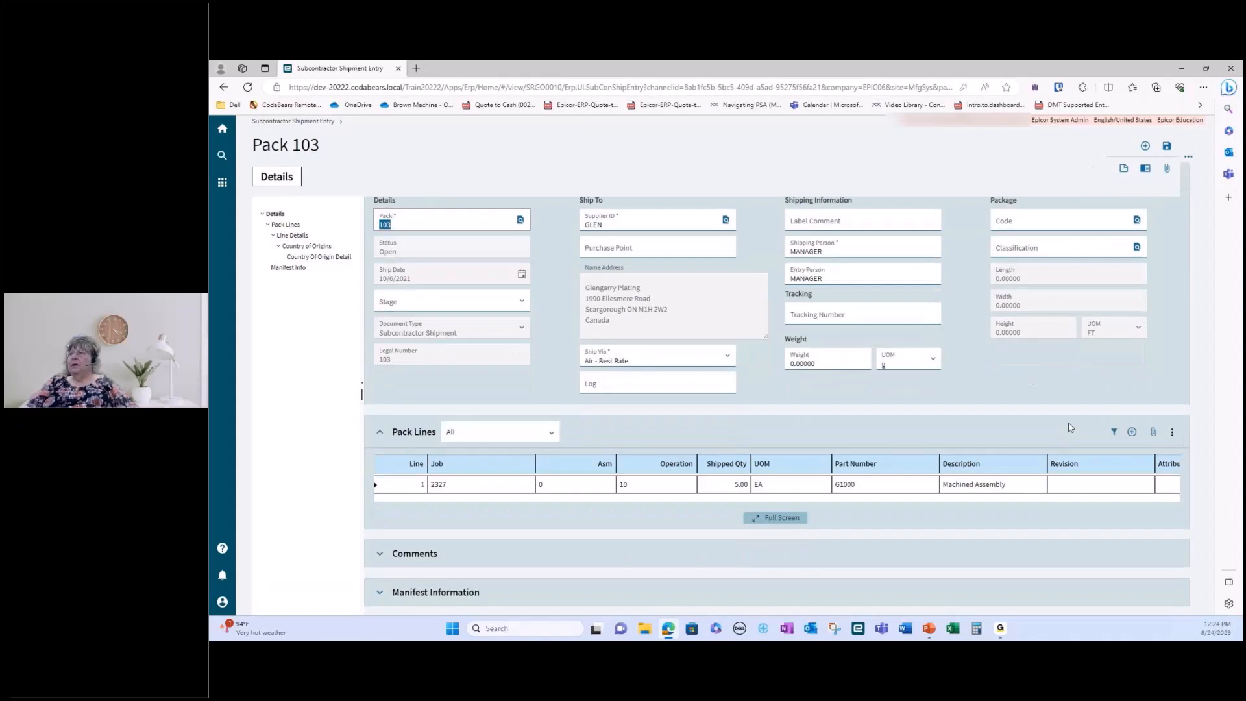
pyautogui.click(391, 555)
pyautogui.scroll(-3, 397, 555)
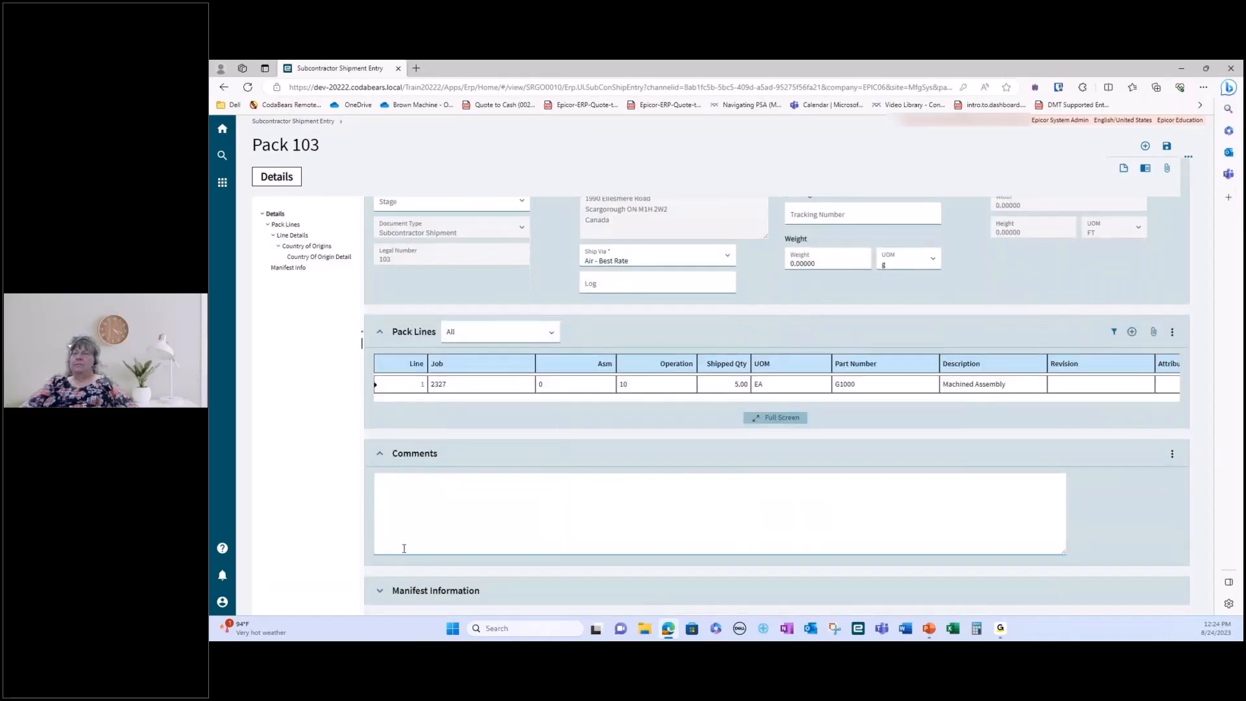
pyautogui.click(378, 593)
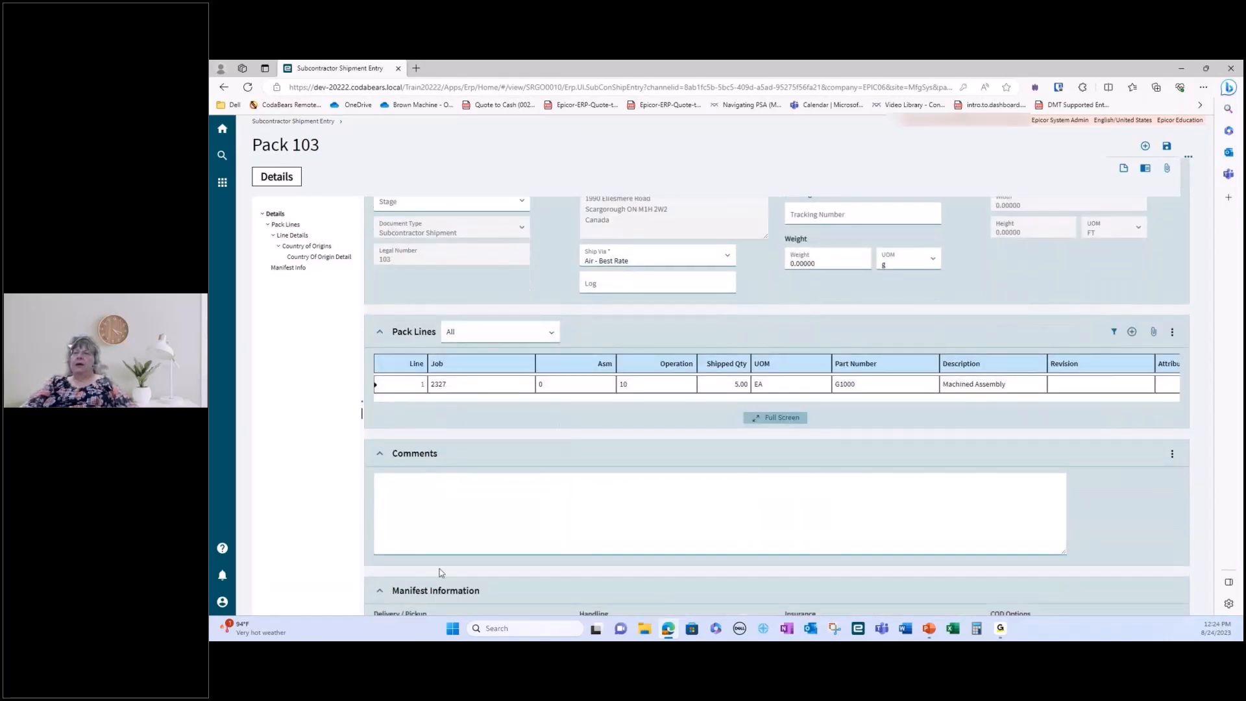
pyautogui.scroll(-4, 520, 534)
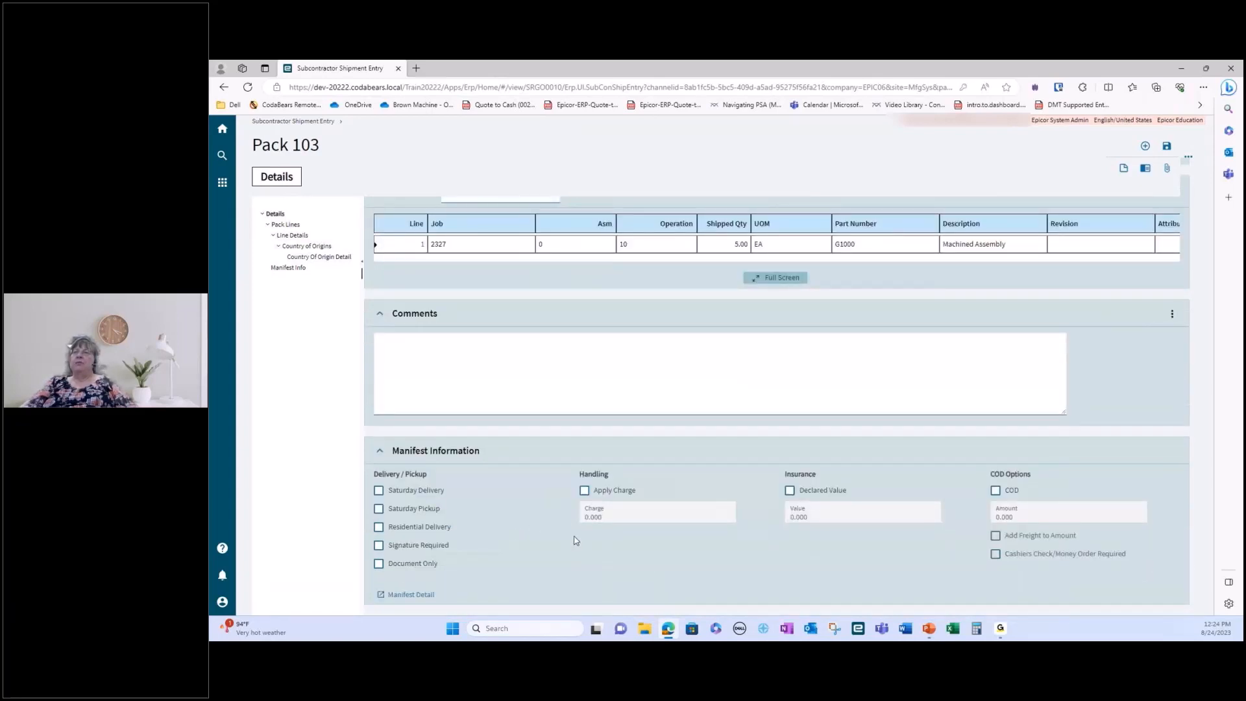
pyautogui.scroll(8, 558, 451)
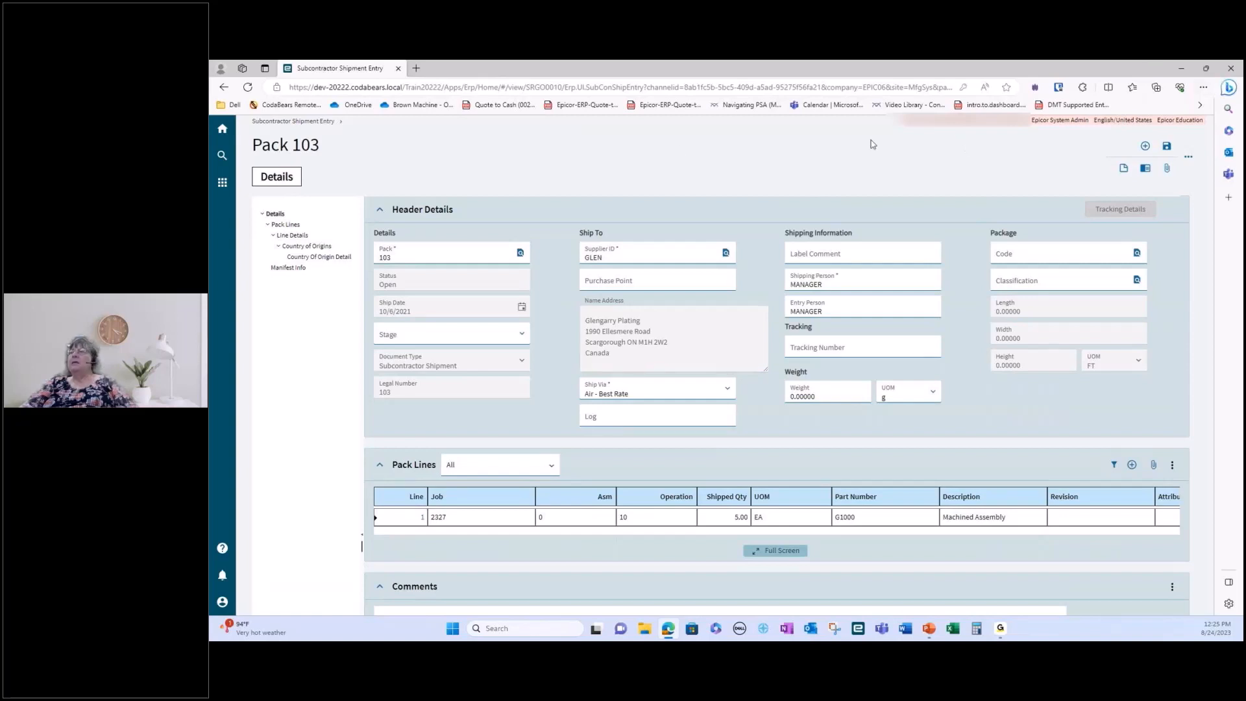
# Look through the entry programs and trackers listed under the Shipping / Receiving General Operations
pyautogui.click(221, 182)
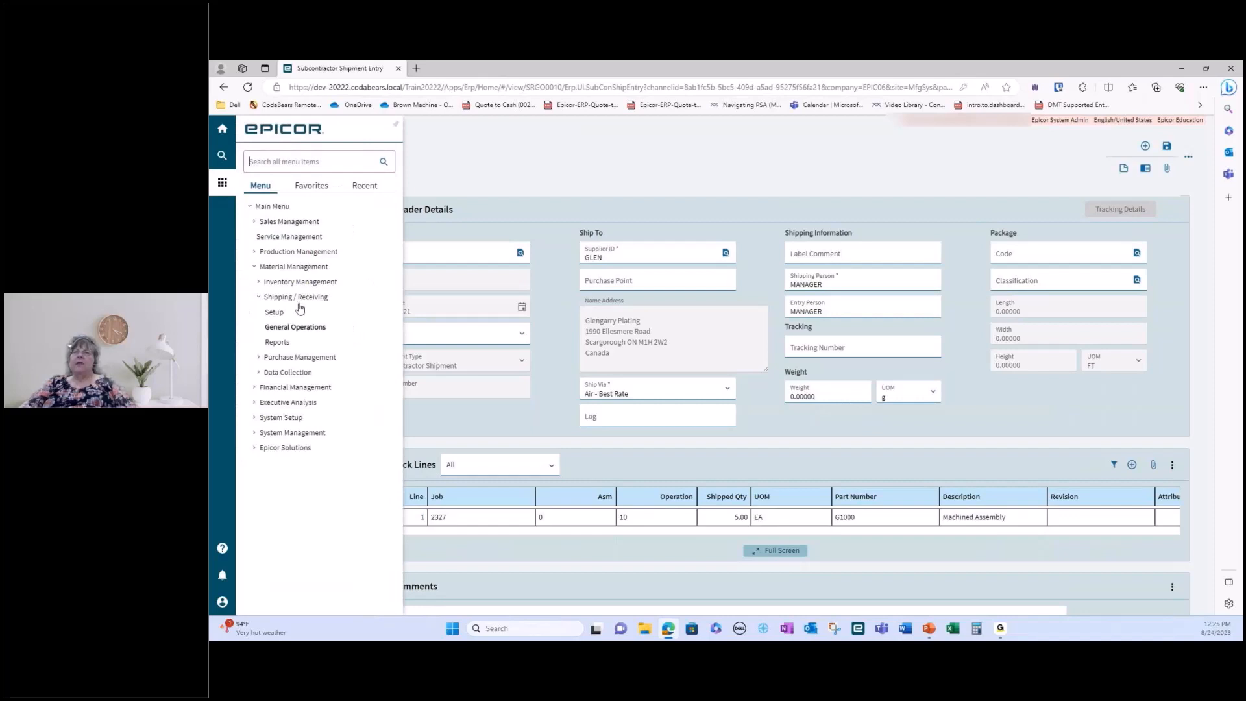
pyautogui.click(310, 328)
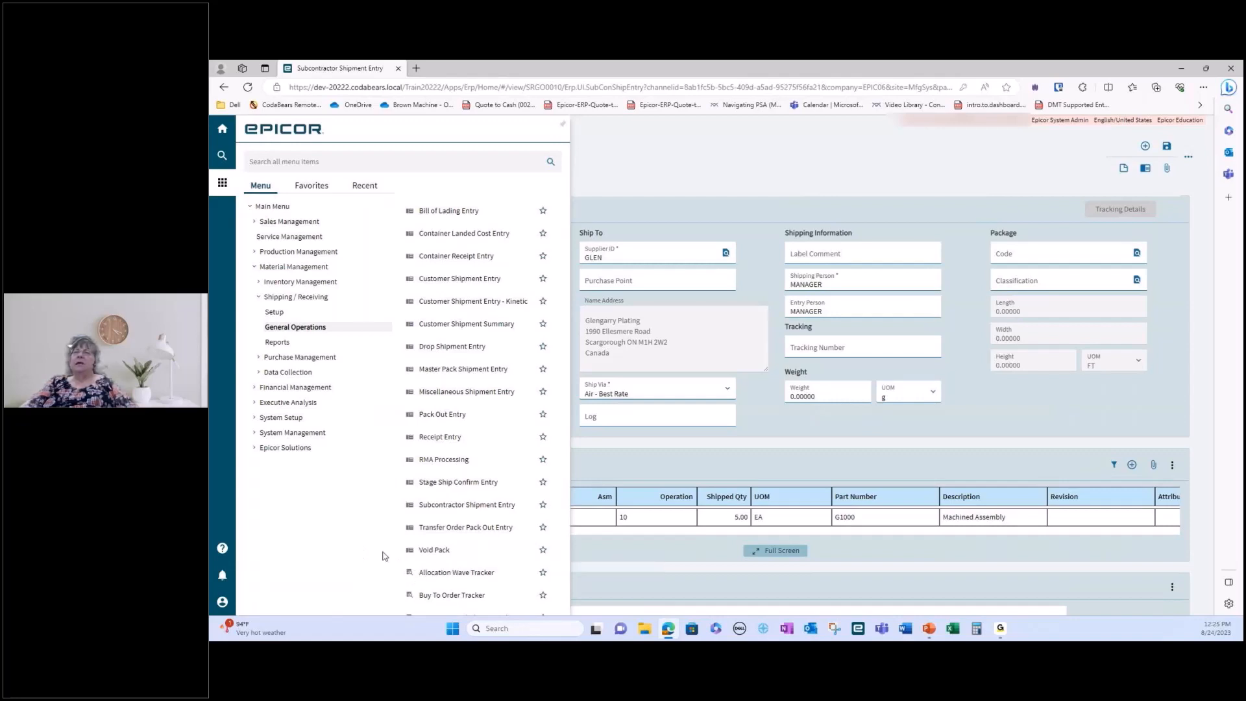
pyautogui.scroll(-1, 454, 574)
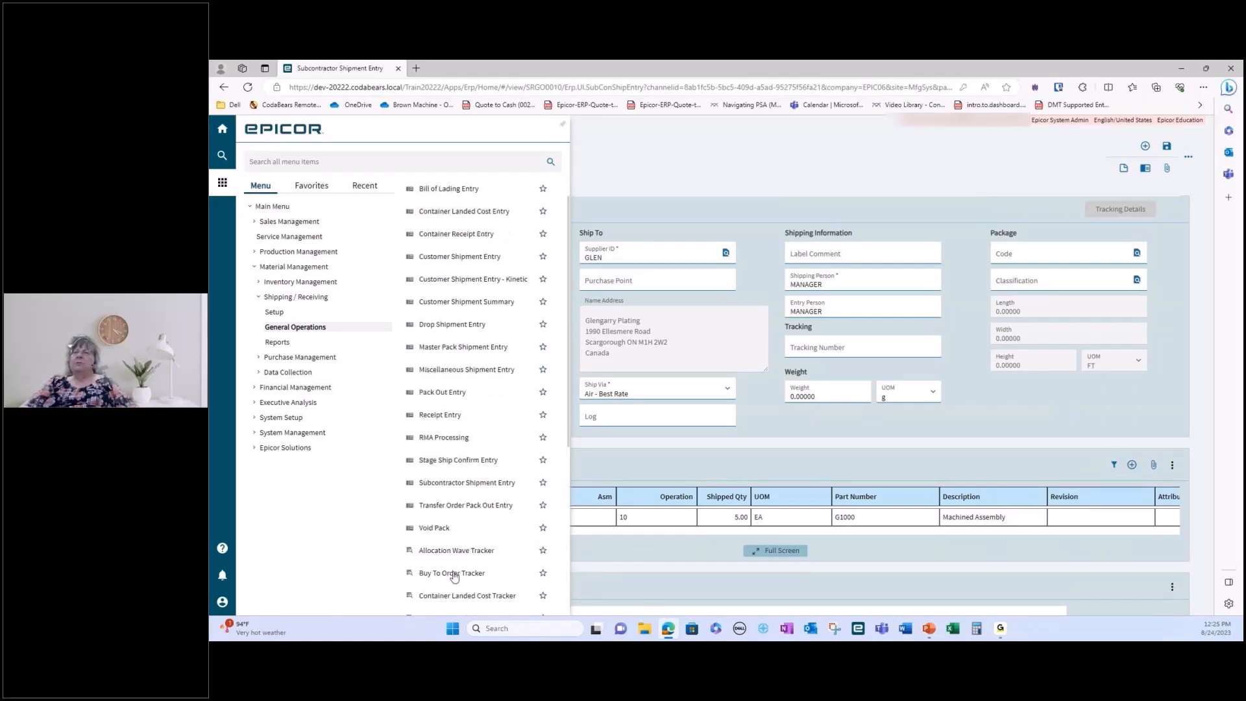
pyautogui.scroll(-5, 454, 576)
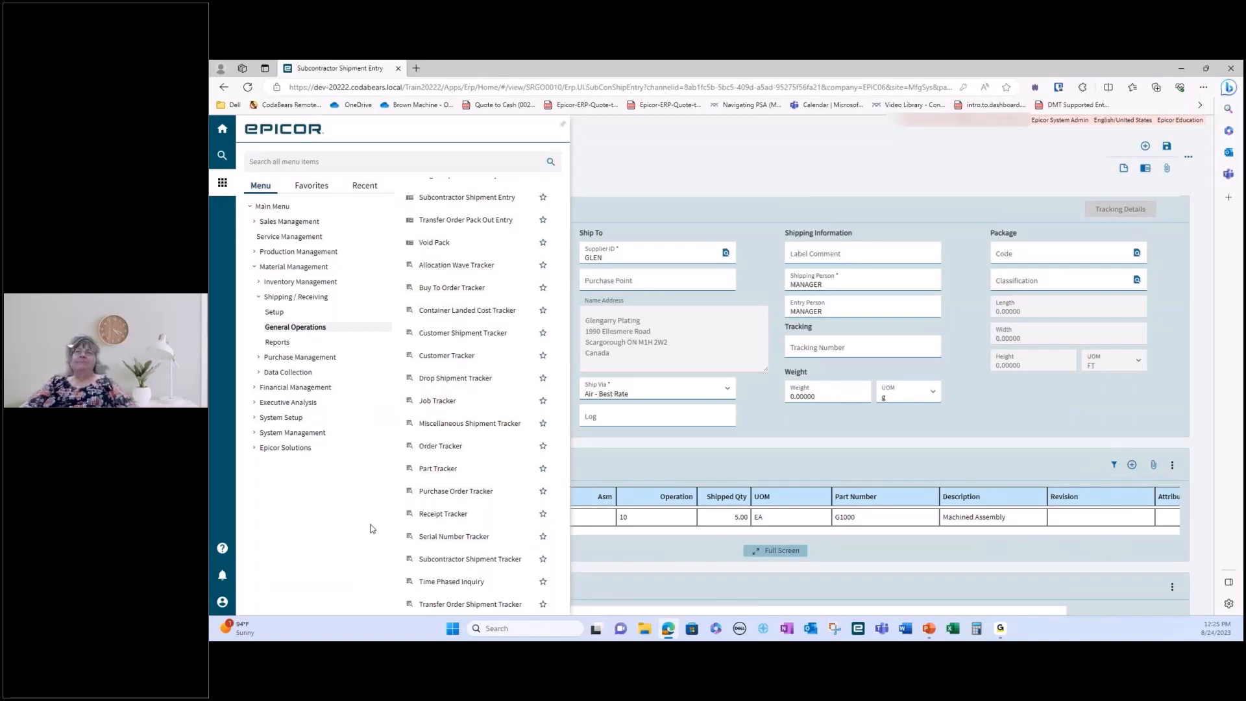
pyautogui.scroll(5, 480, 412)
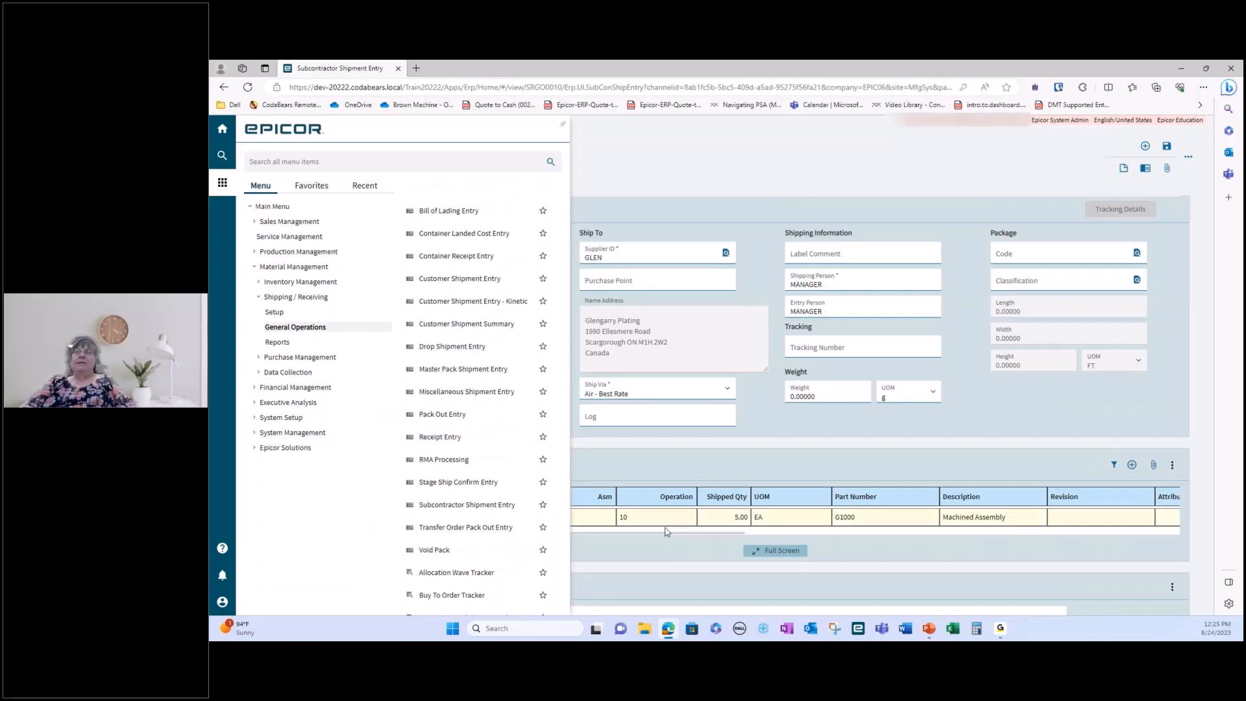
# Switch to the Shipping presentation in PowerPoint and start the slide show from the Questions? slide
pyautogui.click(930, 633)
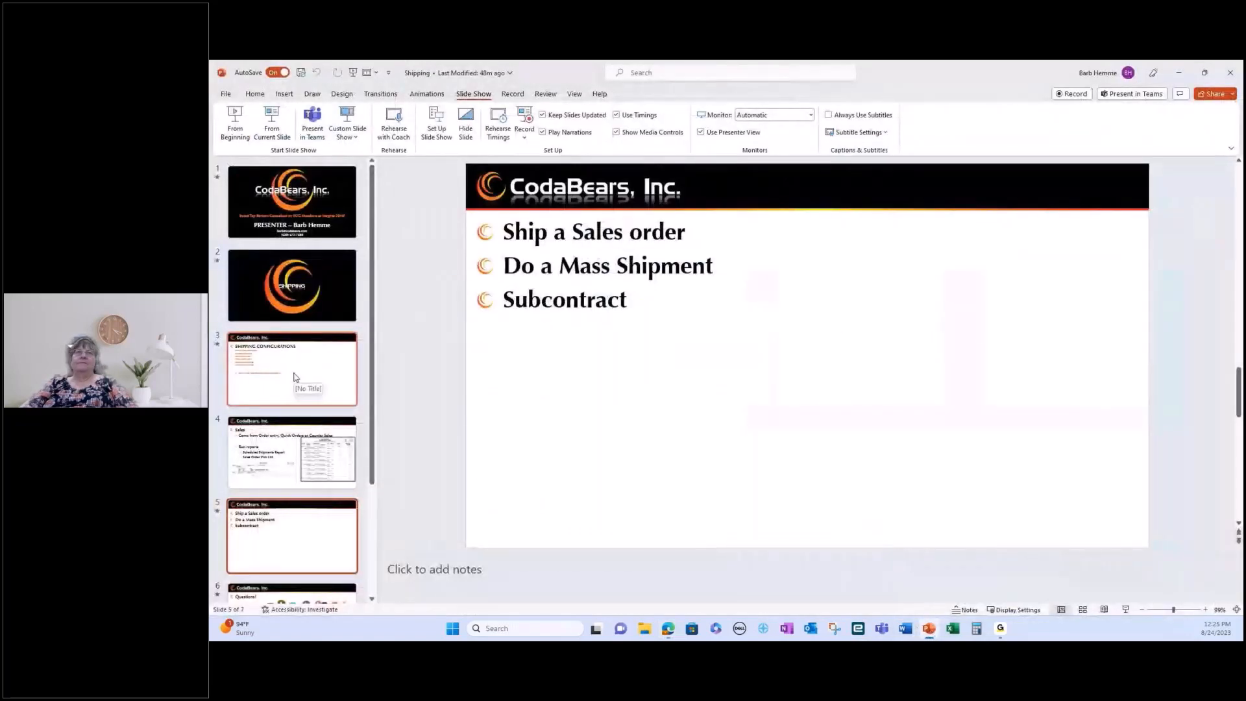
pyautogui.click(294, 377)
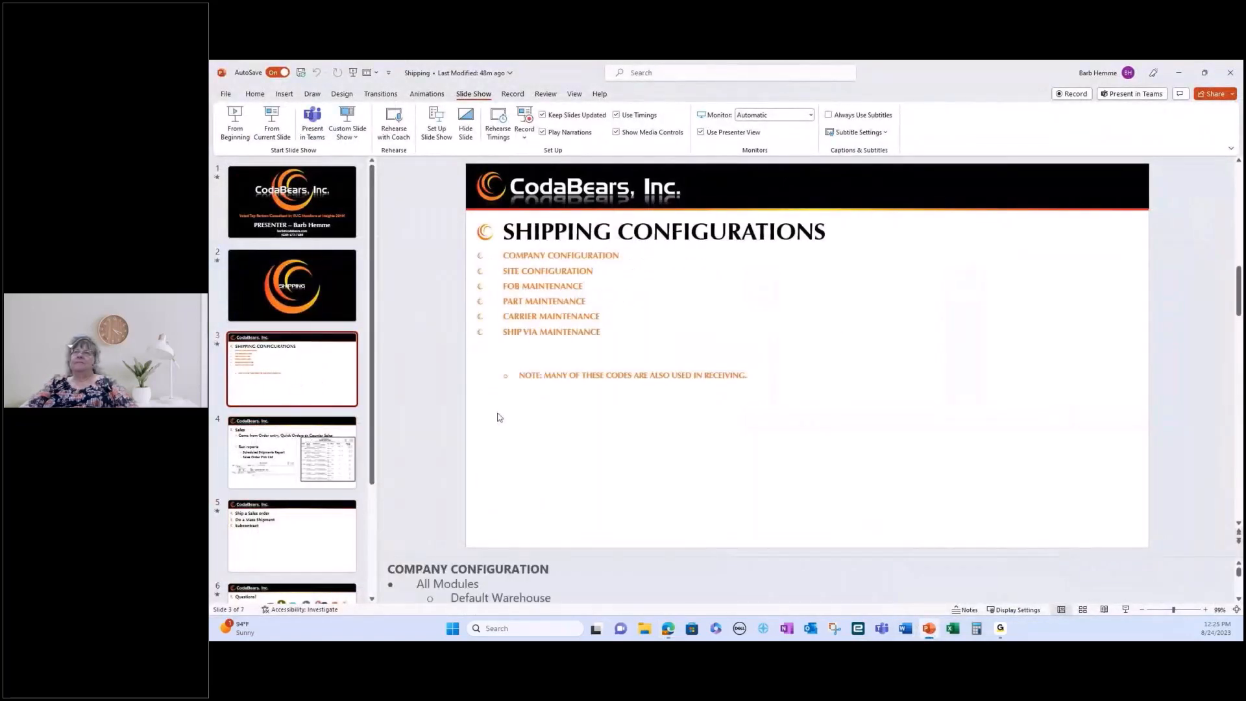
pyautogui.click(307, 542)
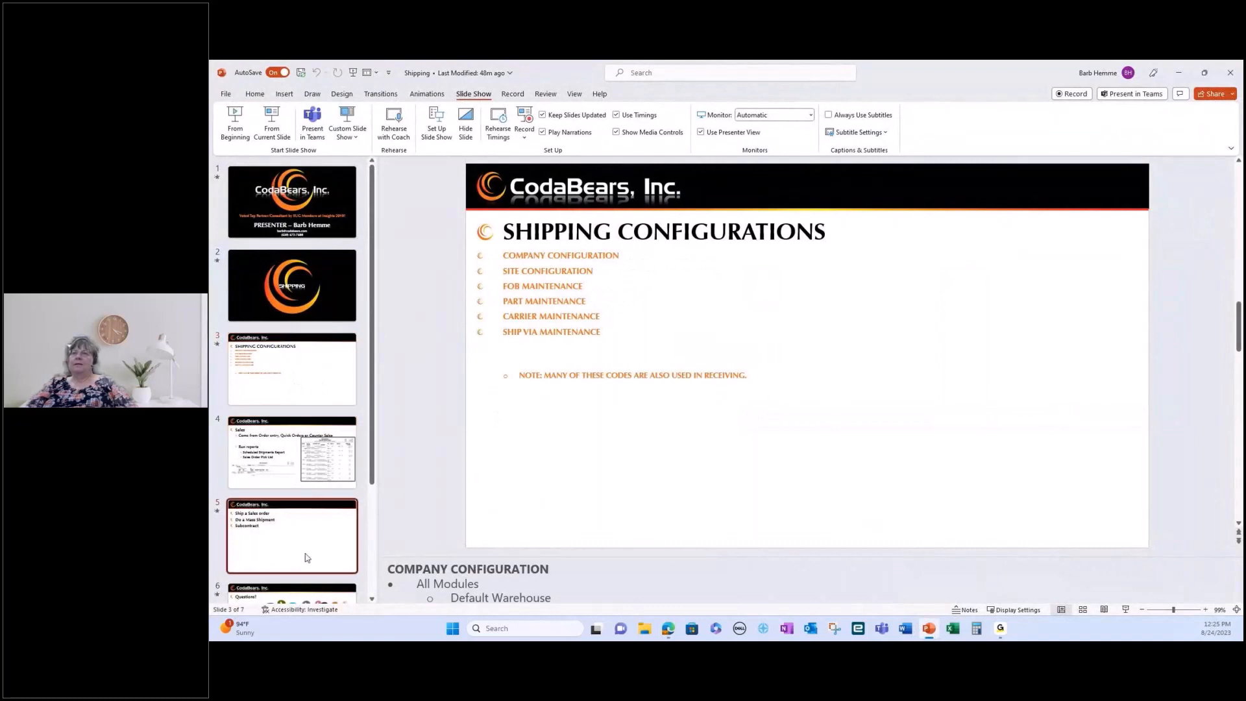
pyautogui.click(313, 600)
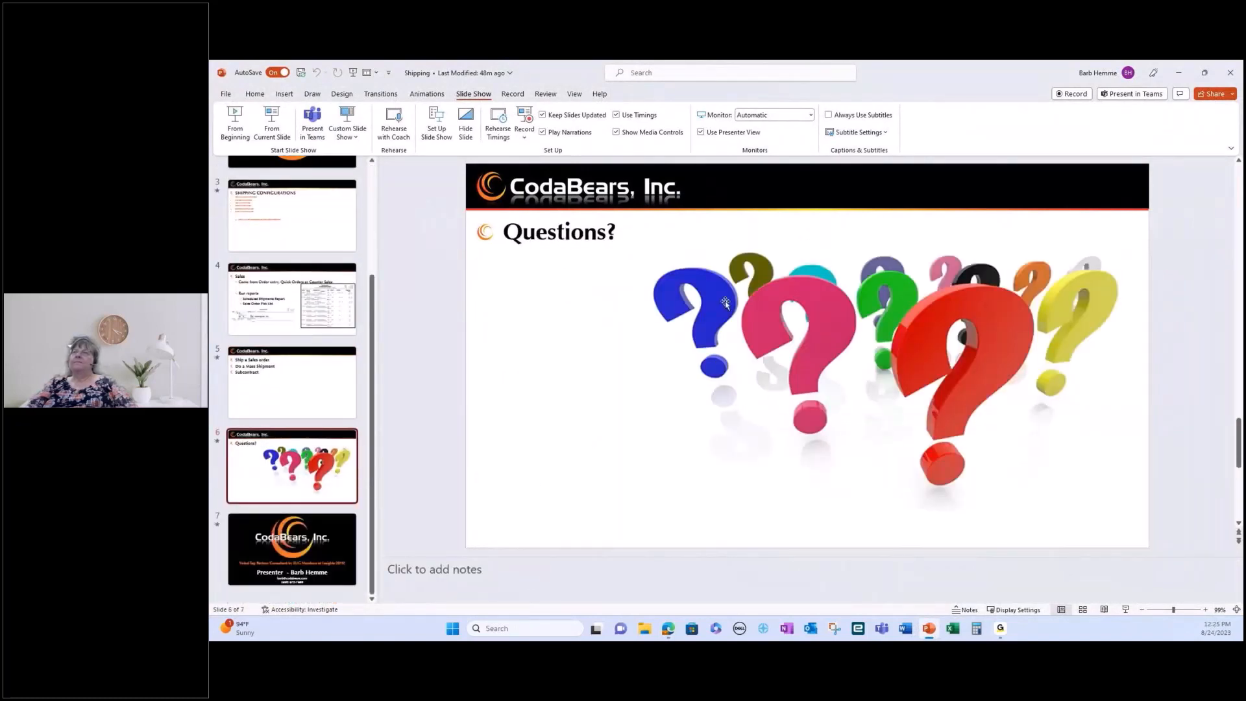
pyautogui.click(272, 123)
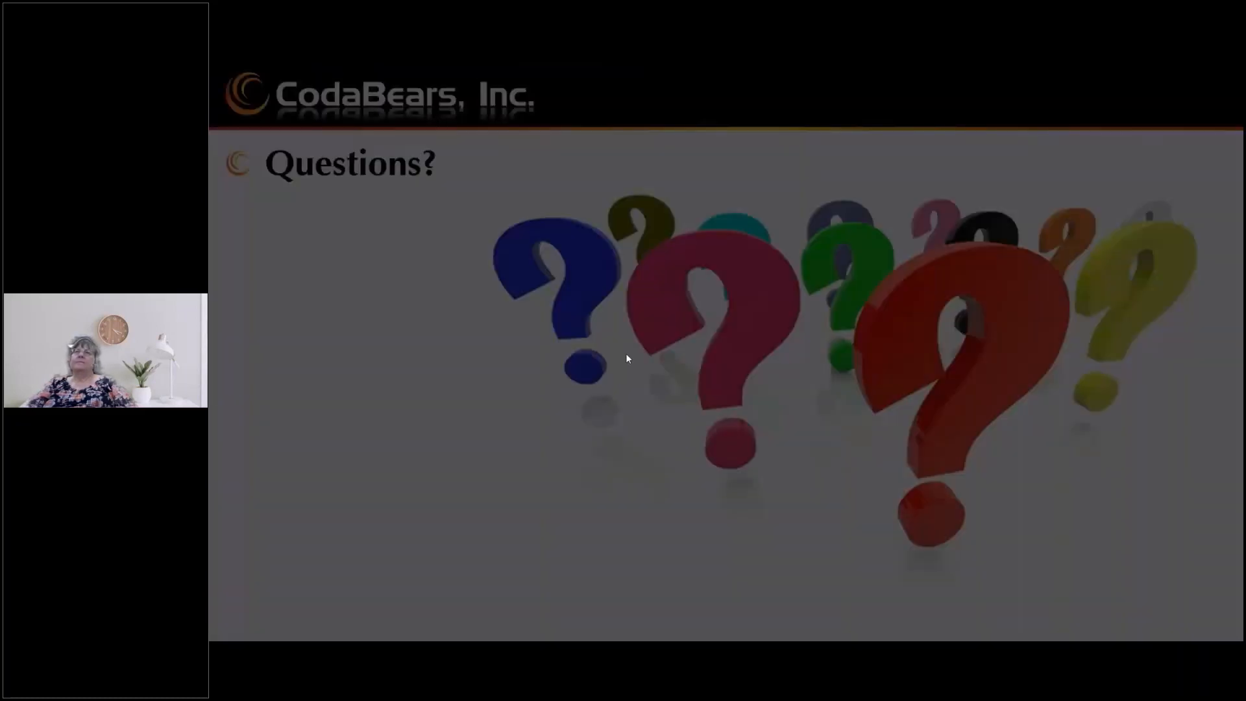